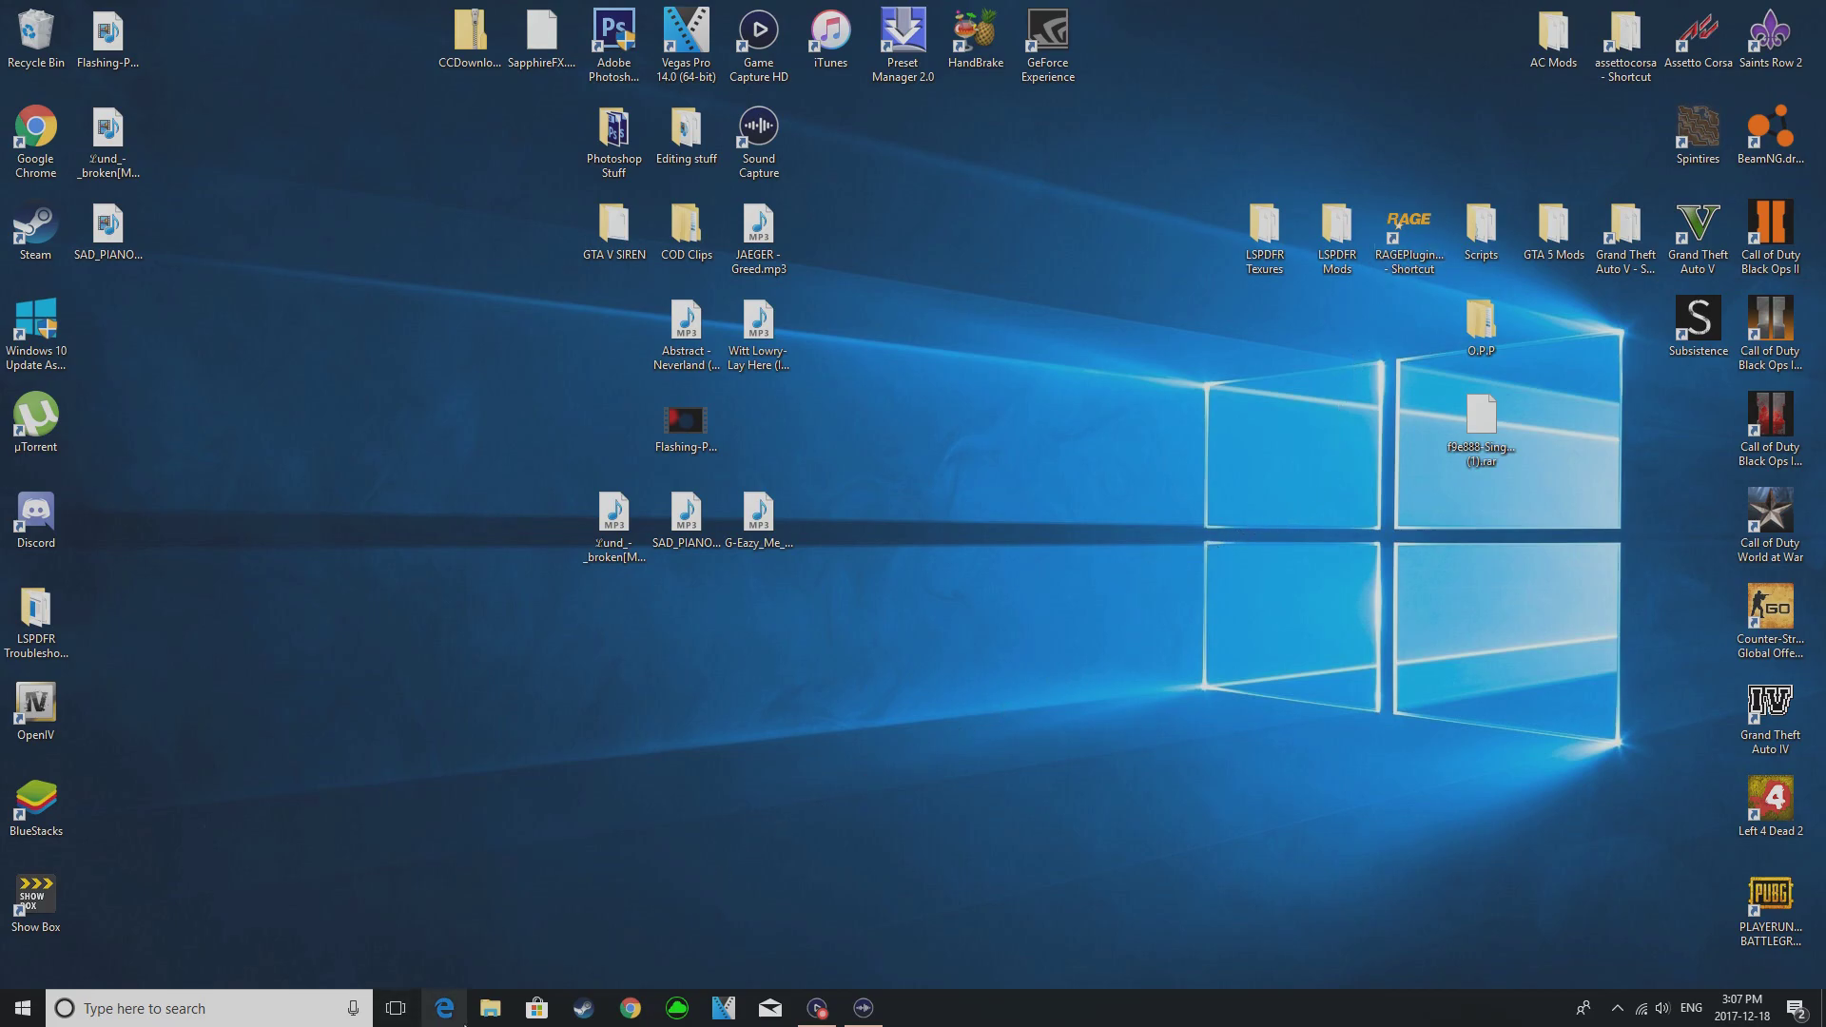
- In File Explorer, browse to D:\SteamLibrary\steamapps\common
click(490, 1008)
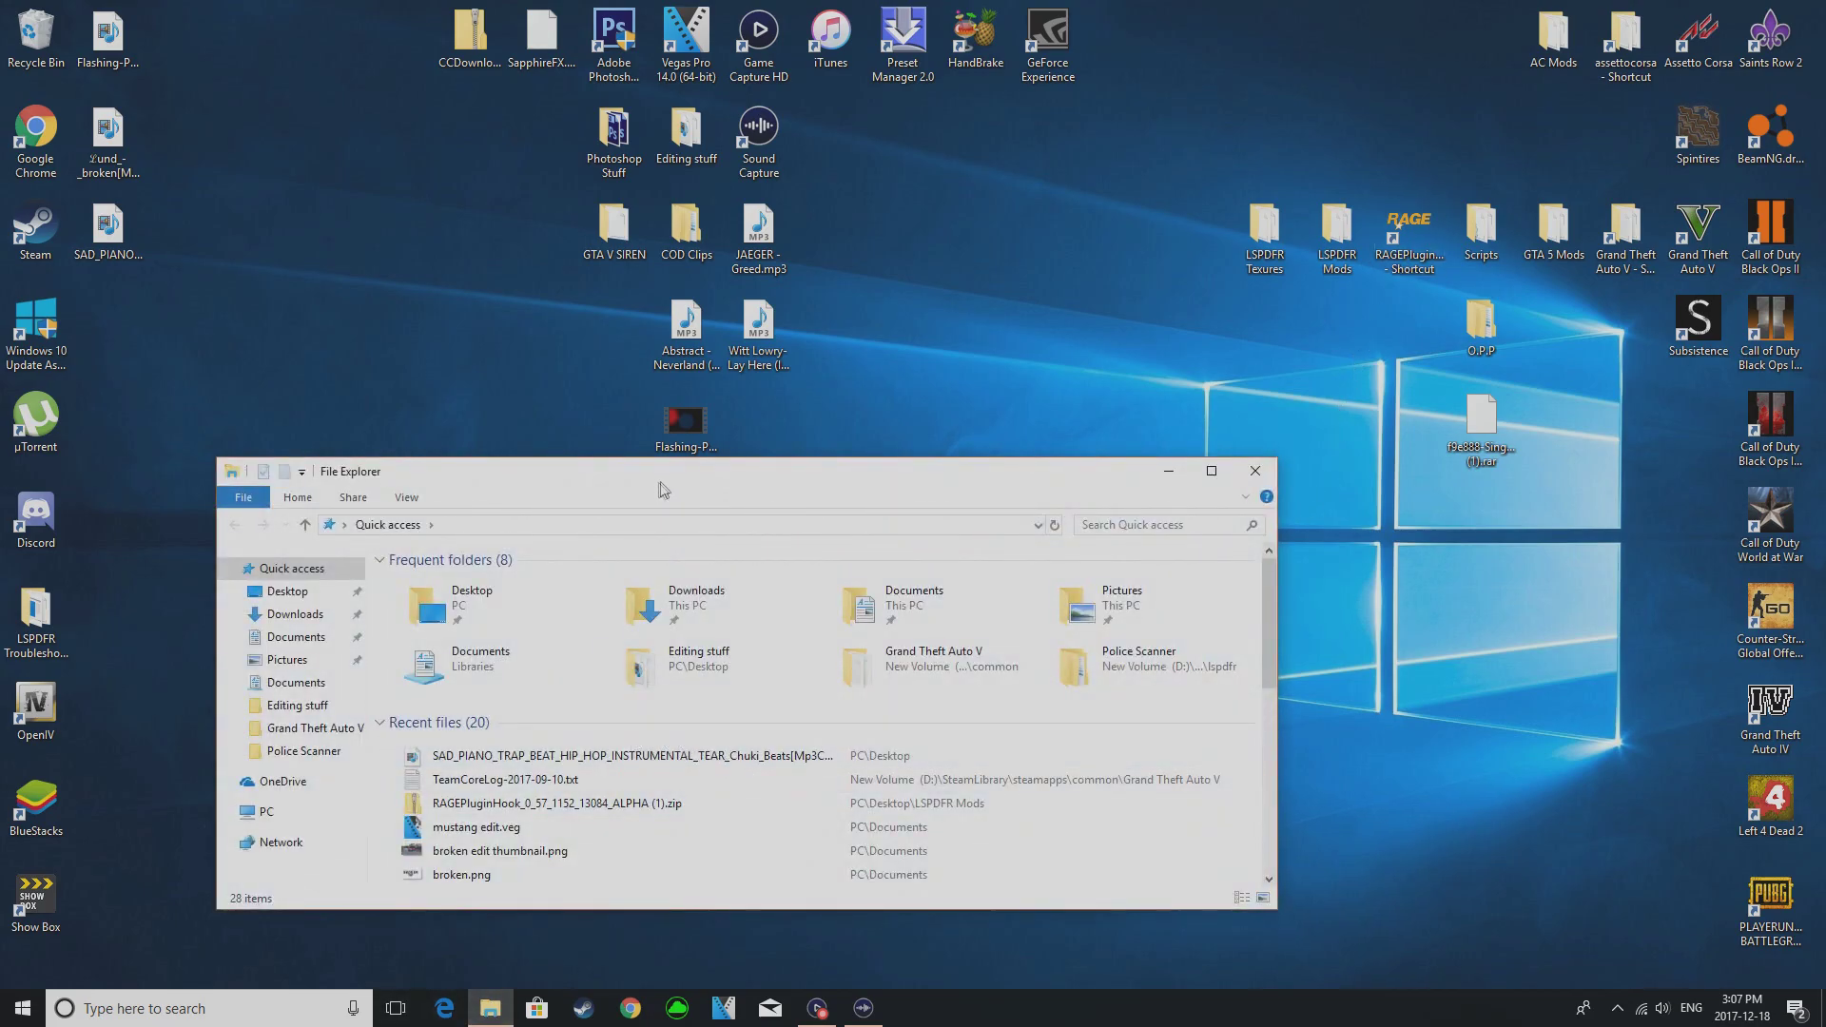
drag(674, 474, 806, 219)
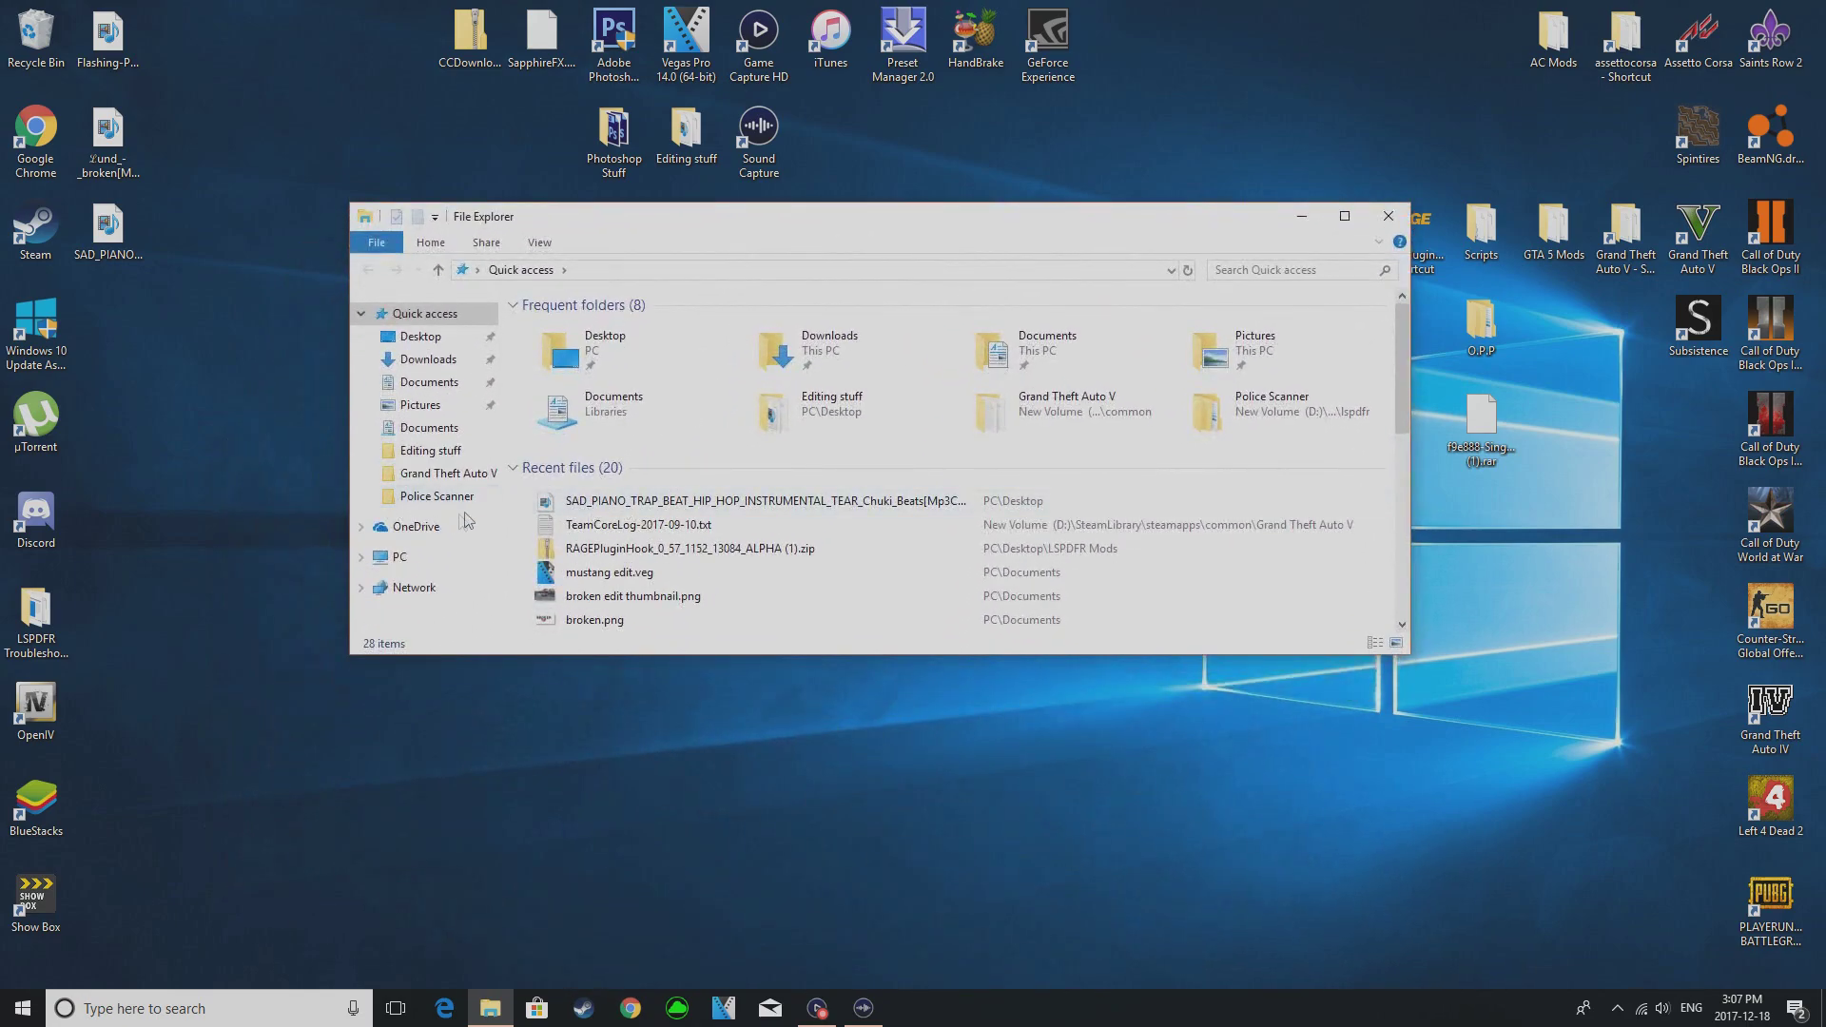
click(425, 558)
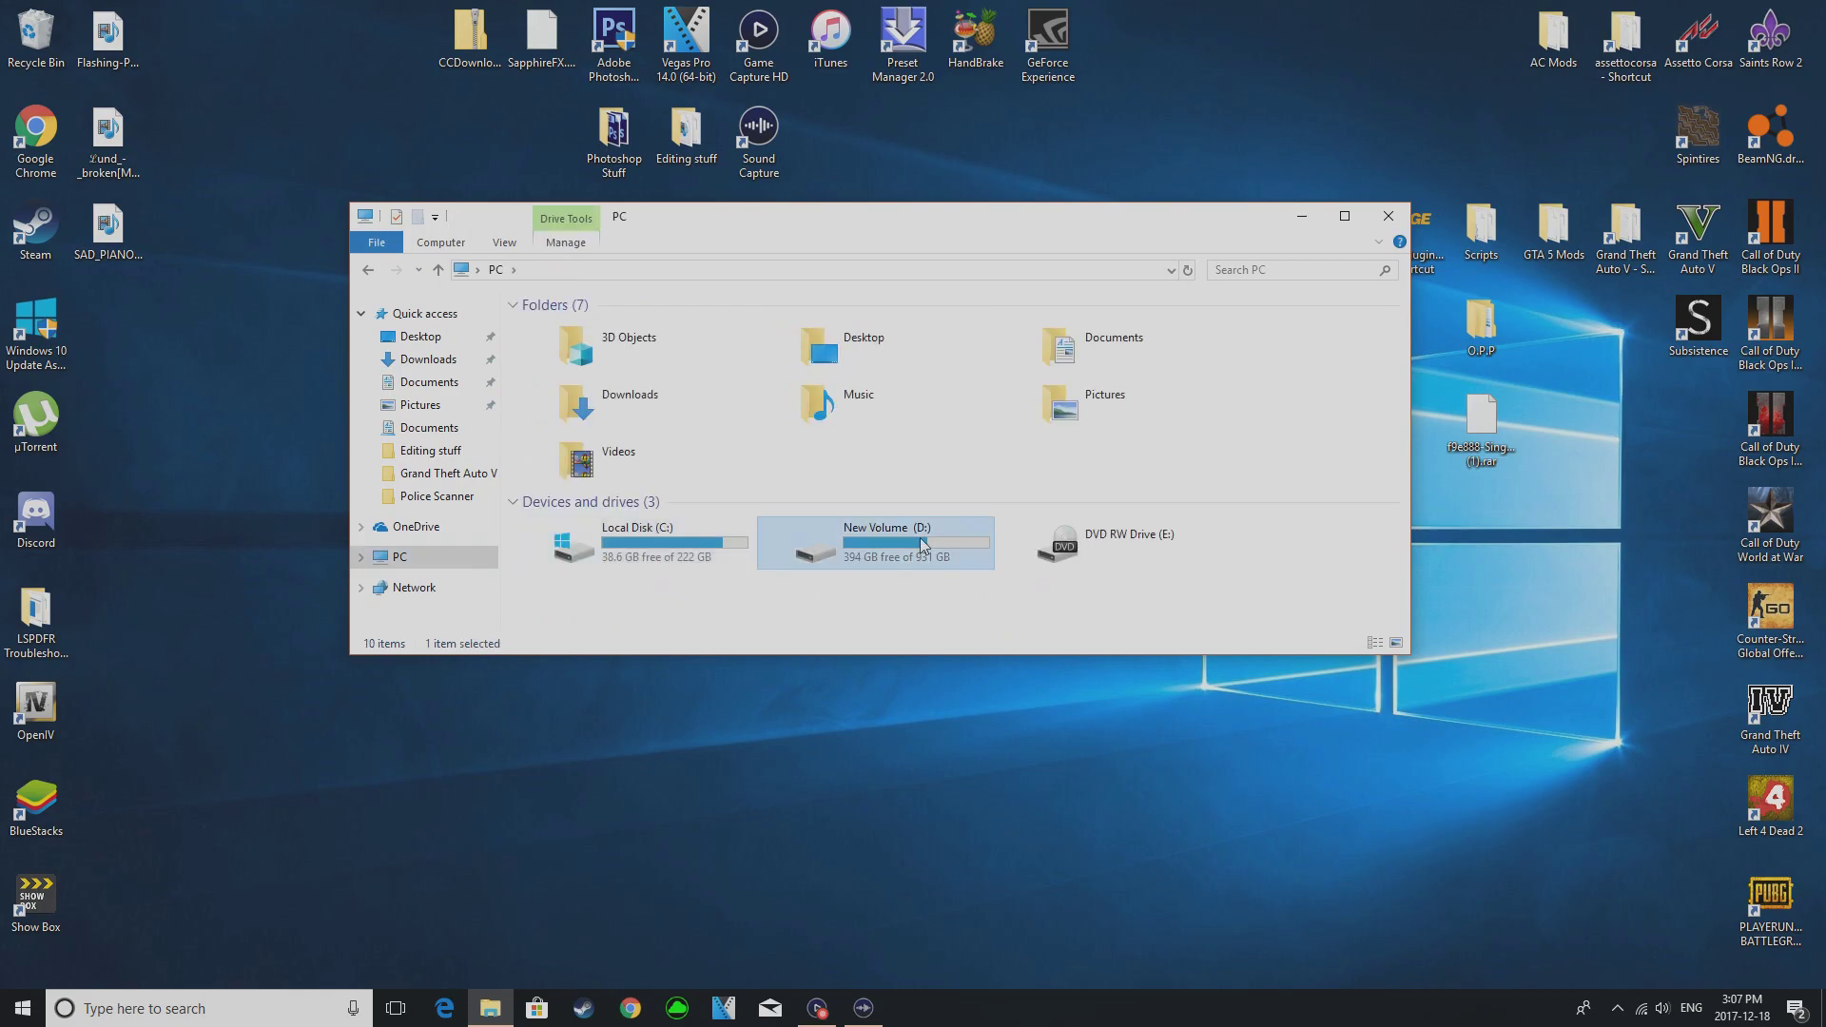
double_click(799, 538)
double_click(614, 588)
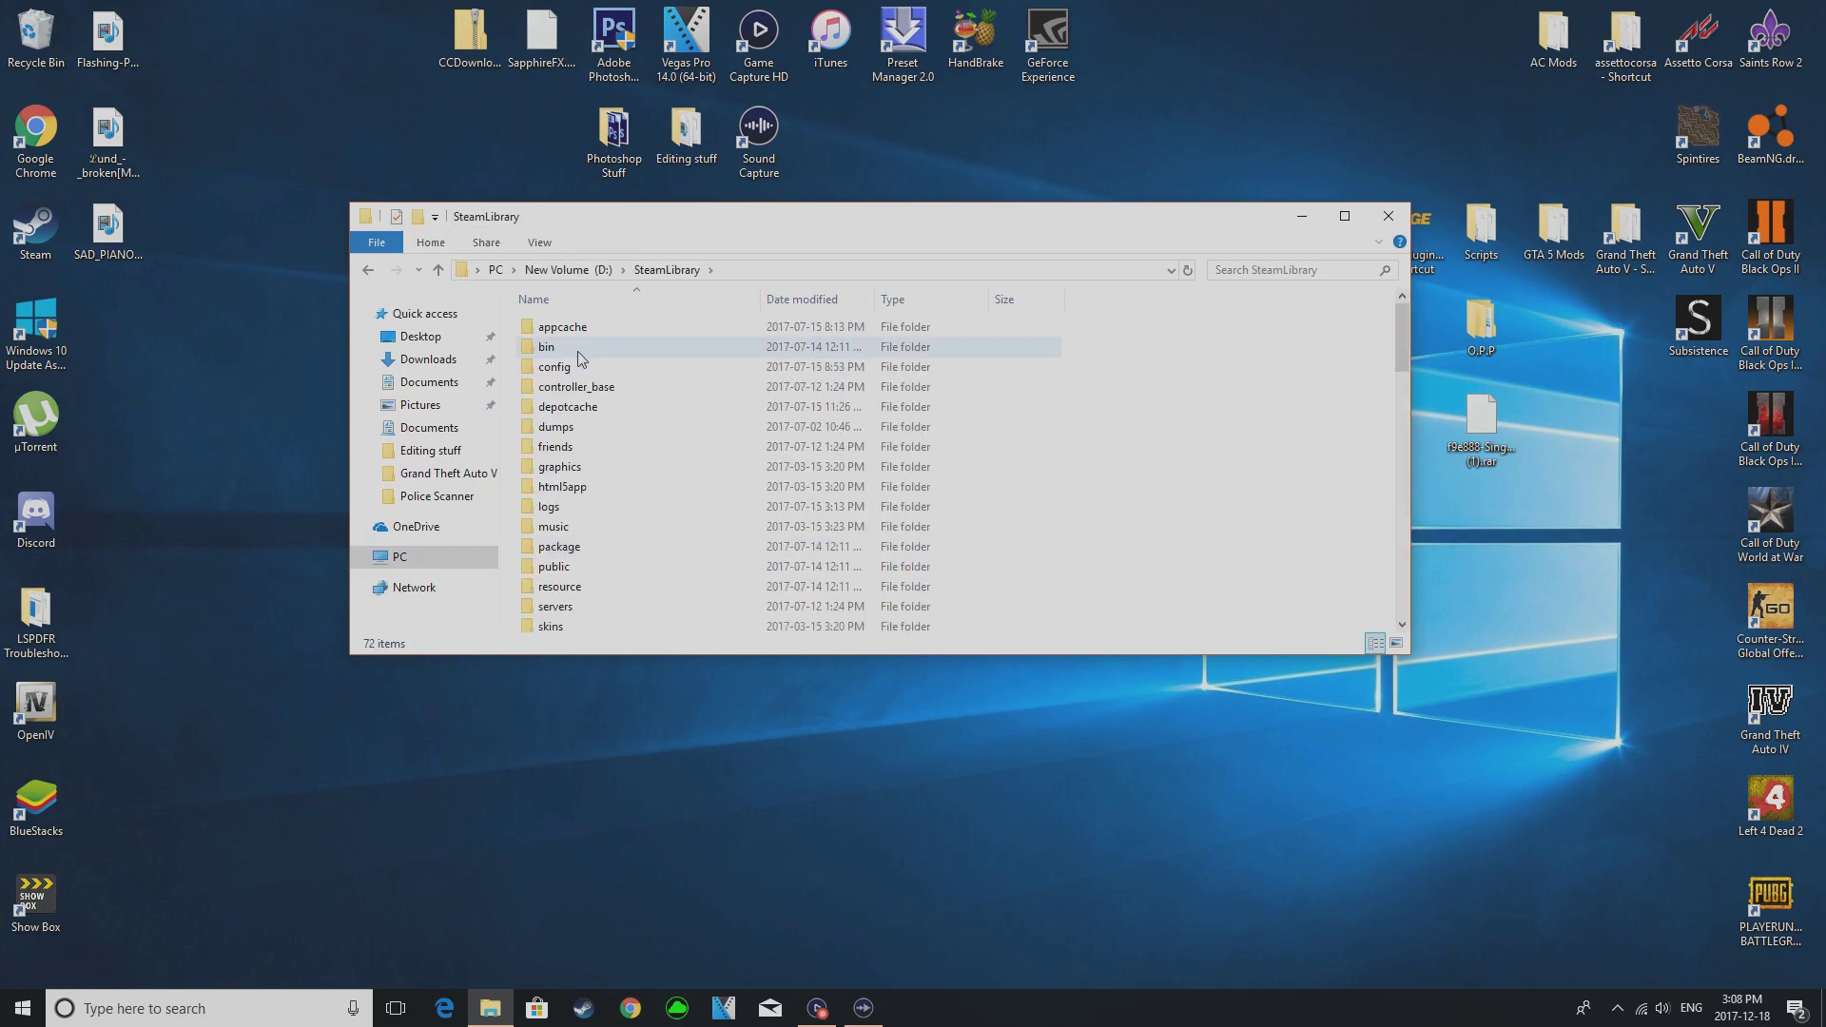
scroll(575, 590, down, 1)
click(567, 623)
double_click(567, 623)
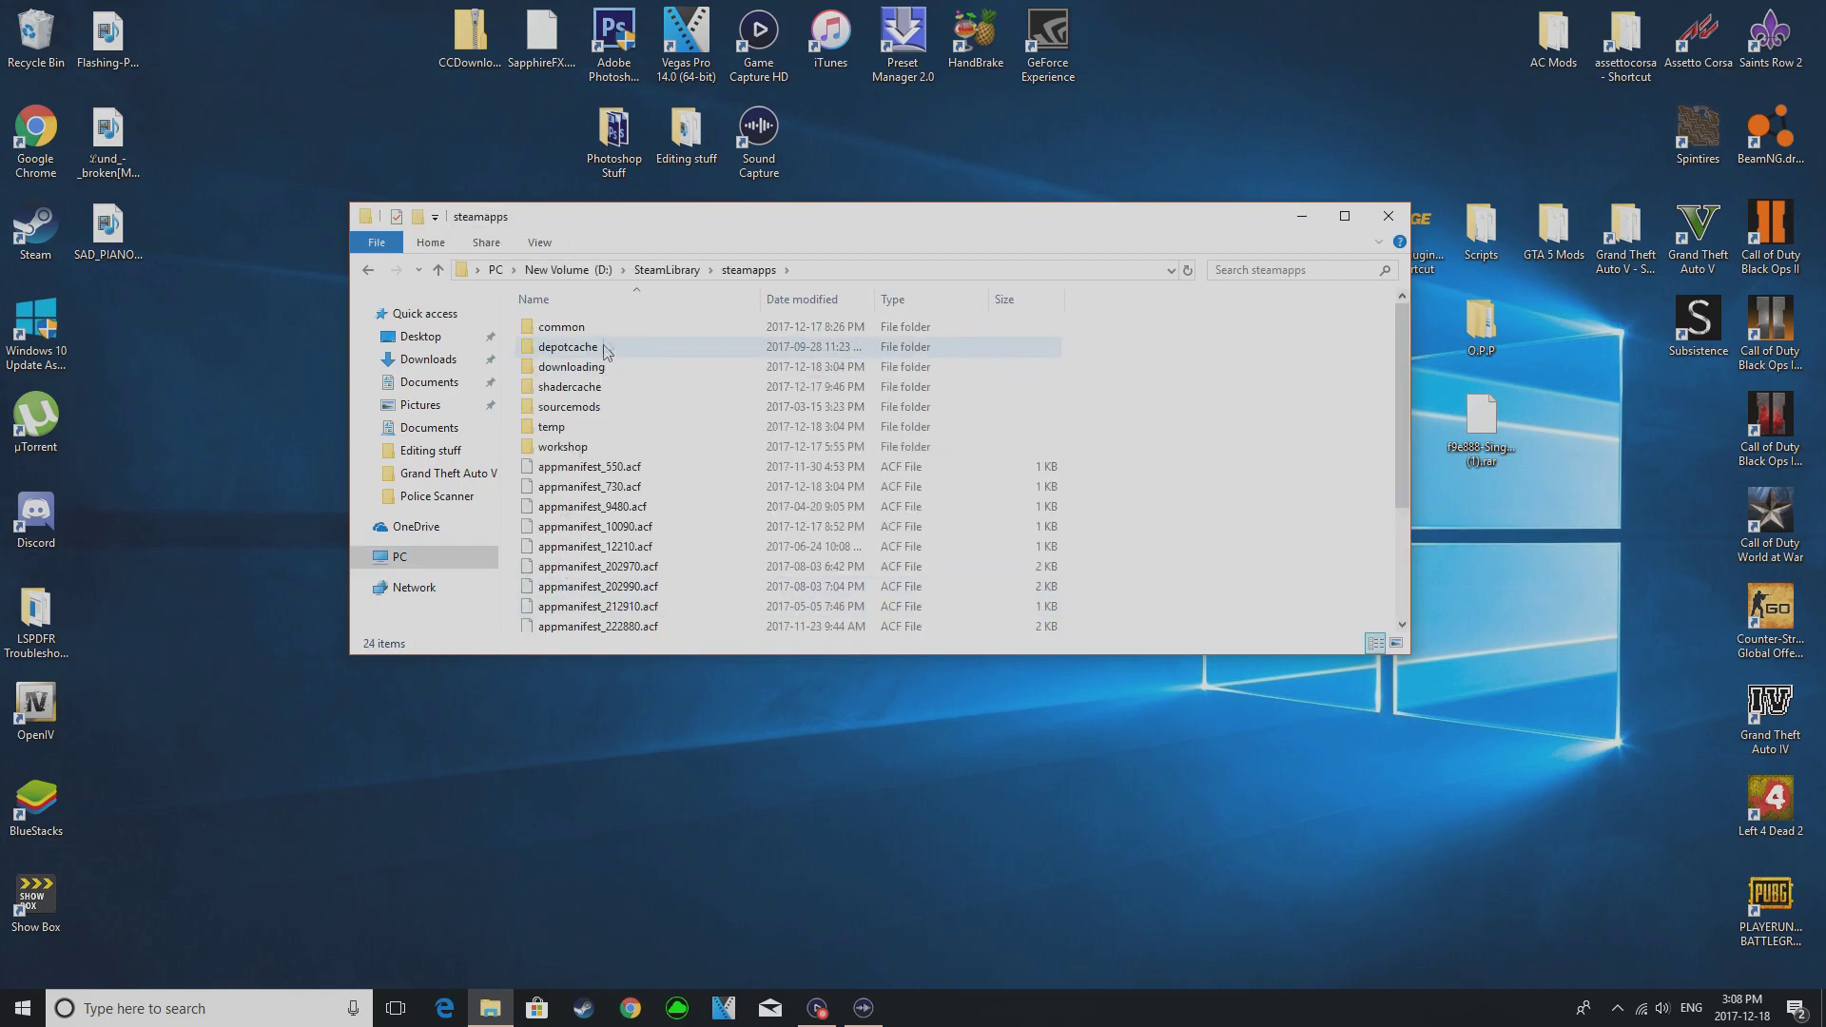
double_click(598, 341)
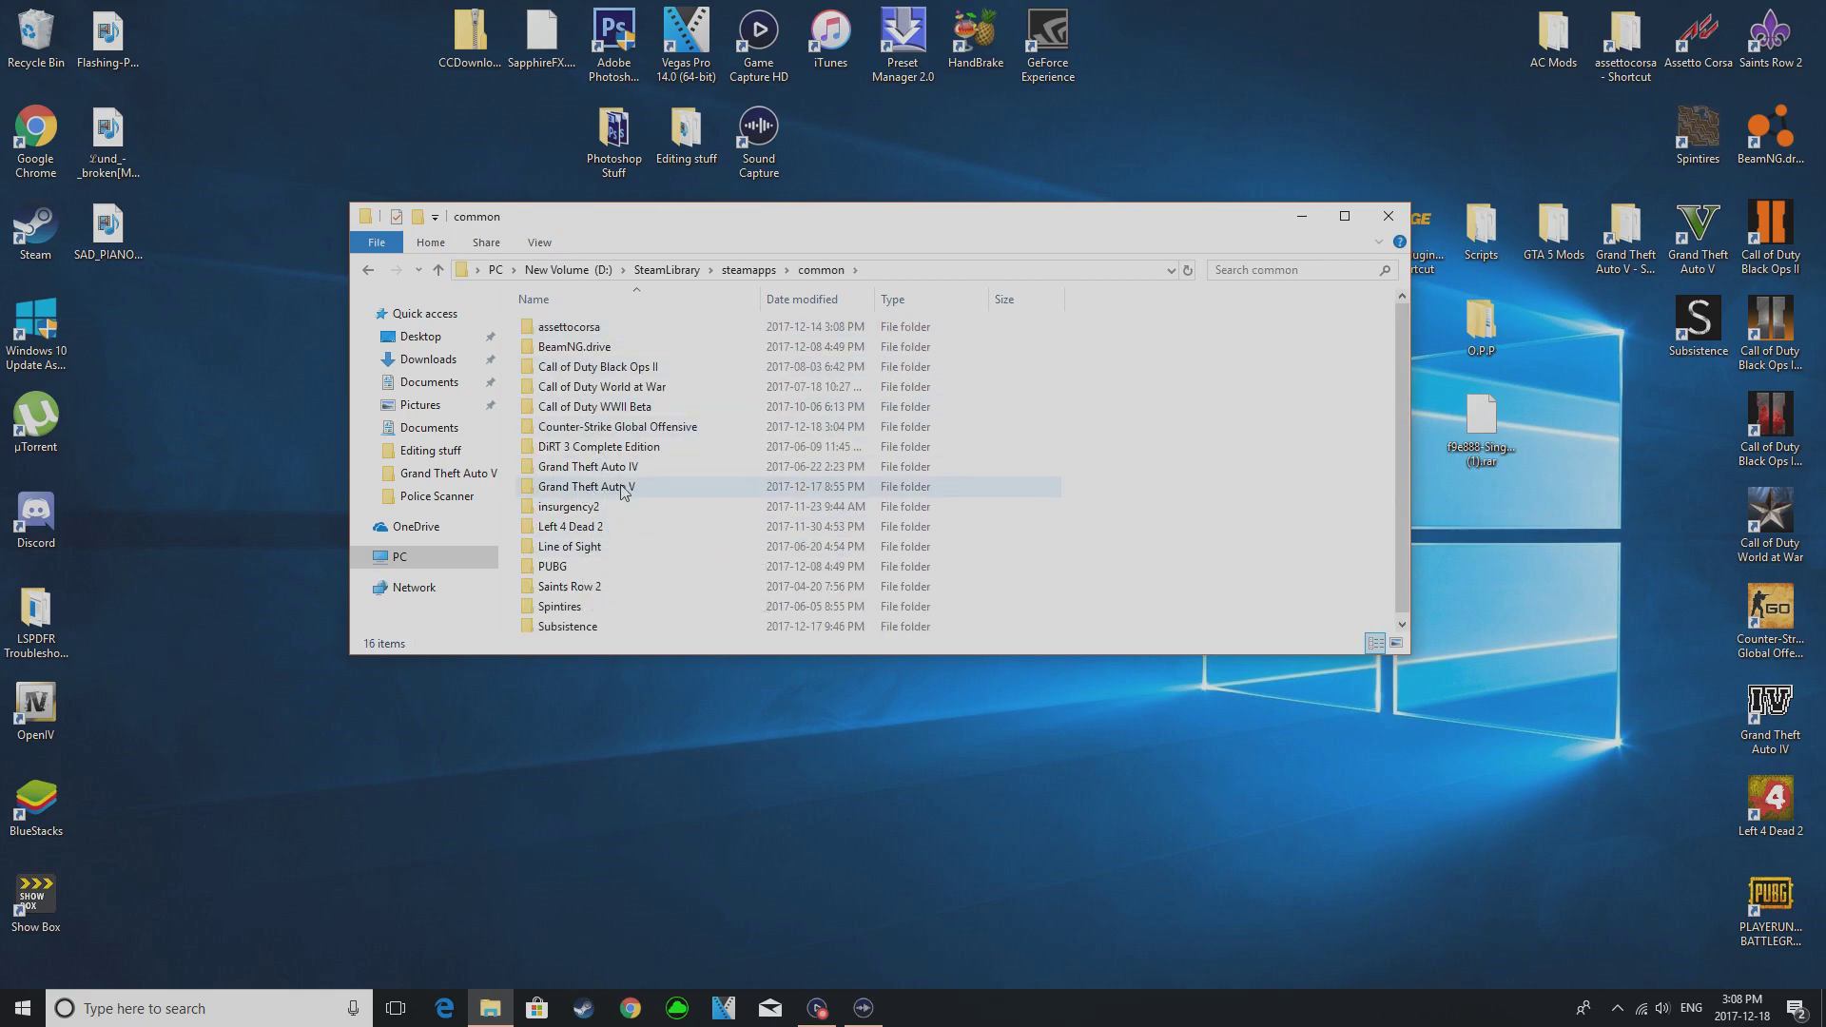
- Look through the Grand Theft Auto V folder's contents, going back to common twice
mouse_move(658, 494)
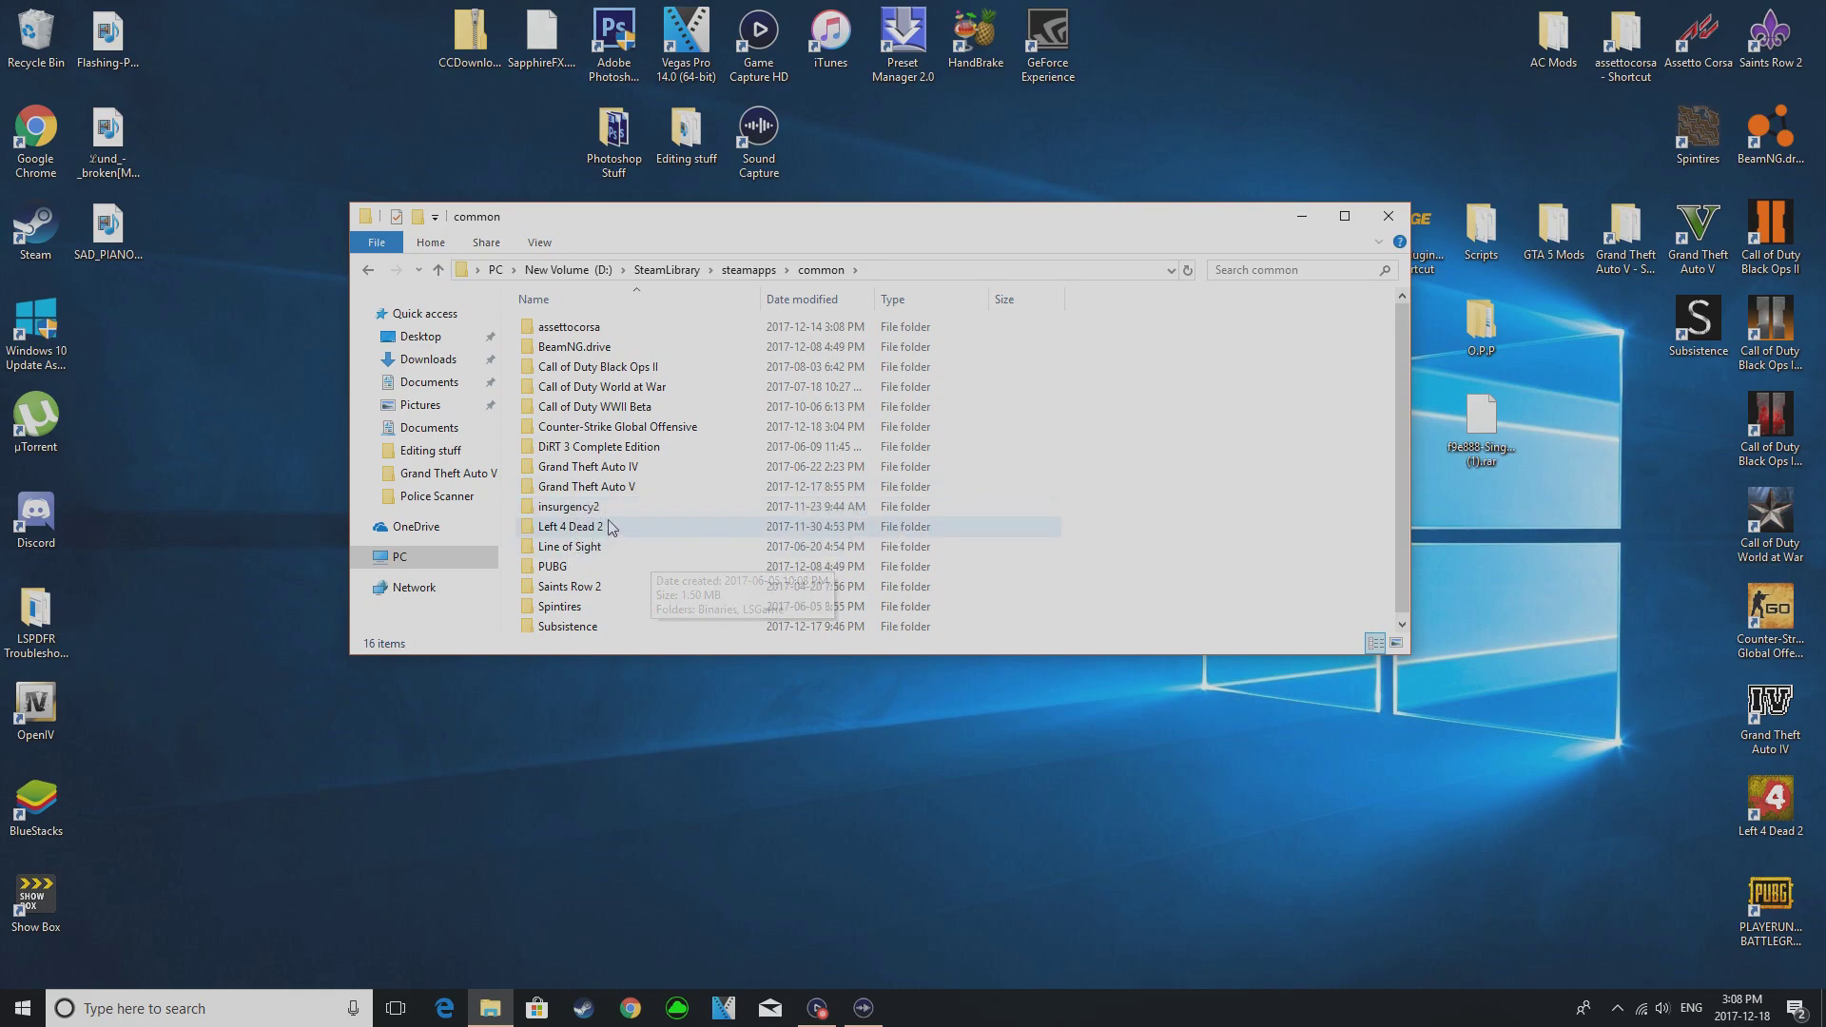
double_click(778, 486)
scroll(779, 484, down, 3)
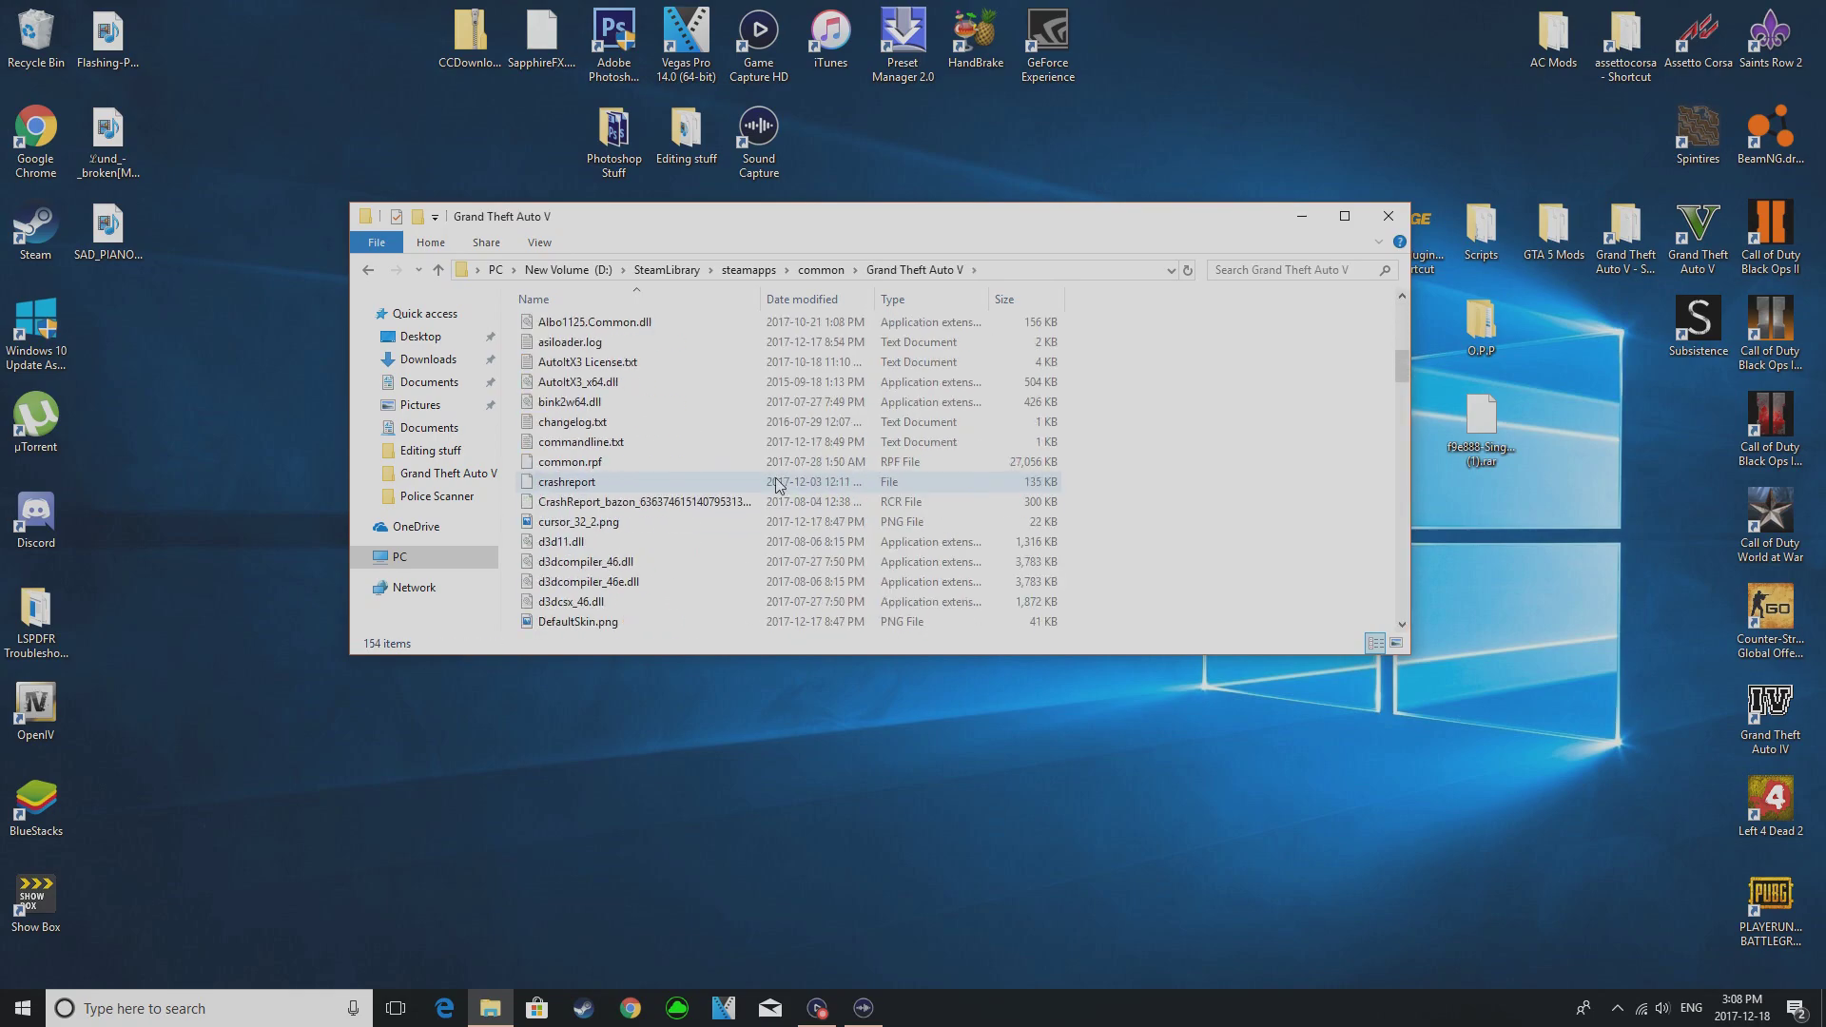
scroll(778, 485, down, 3)
scroll(742, 487, up, 6)
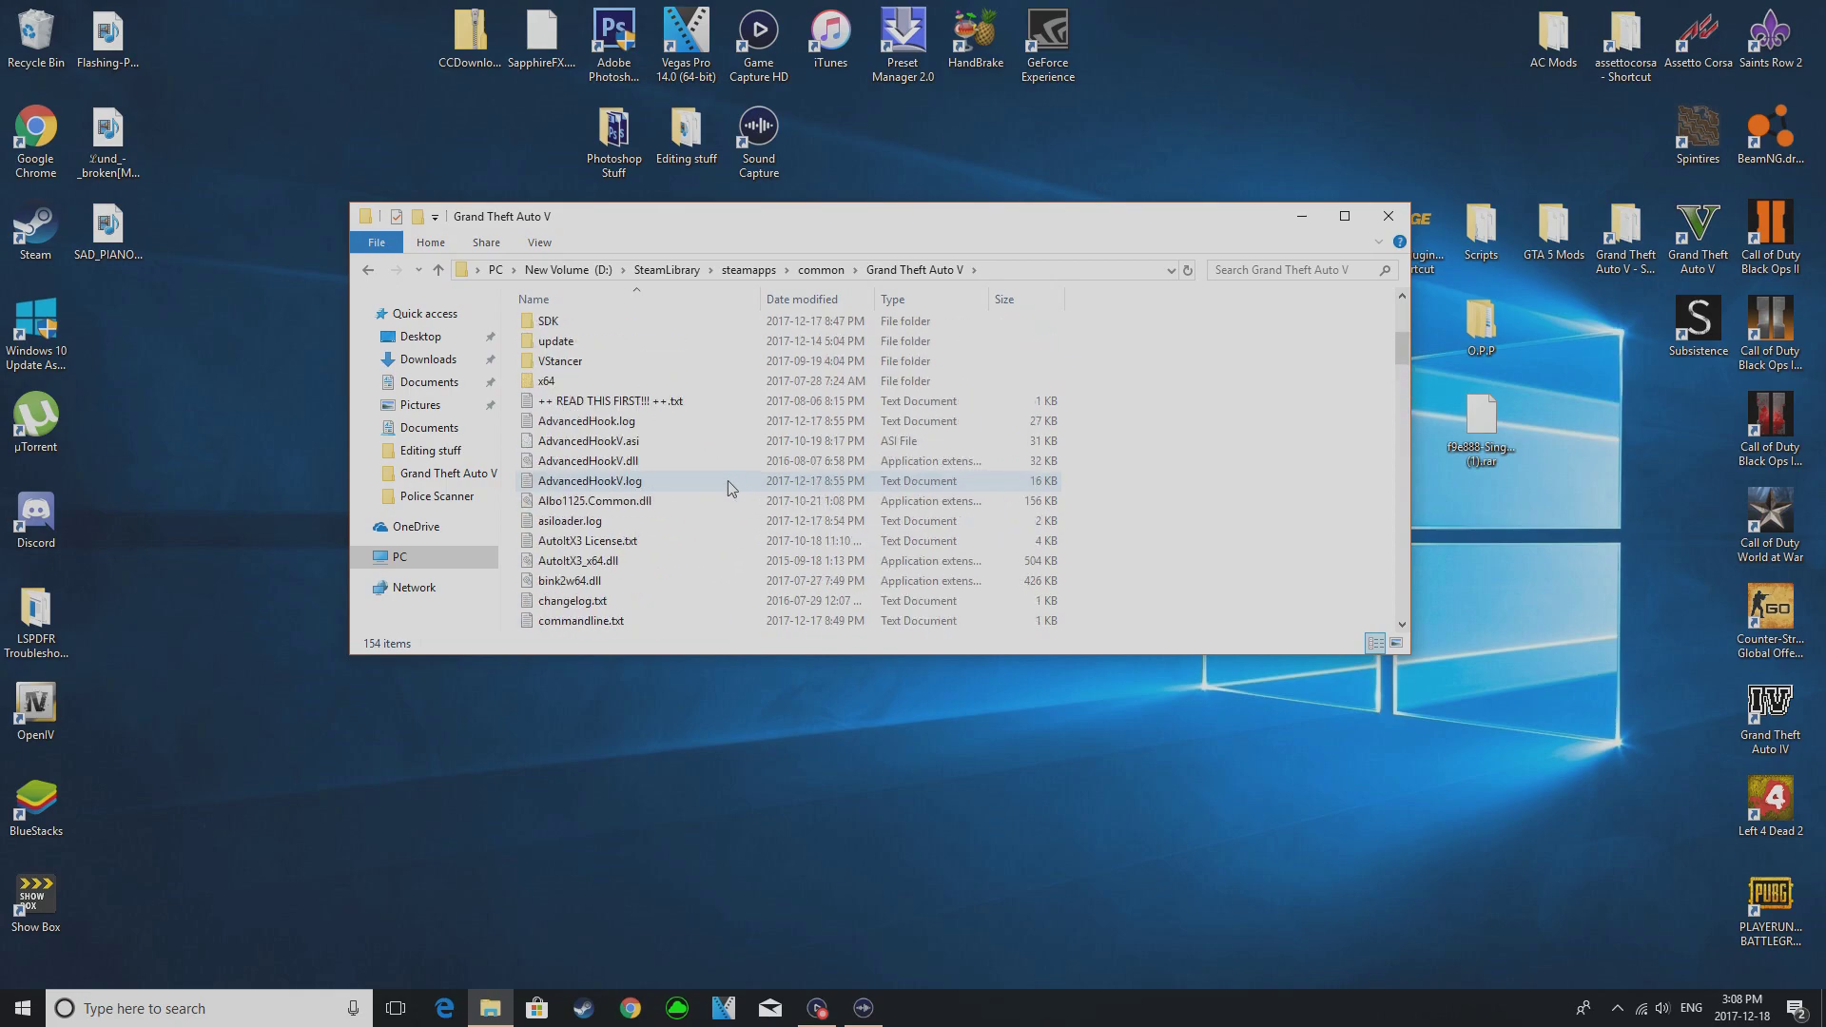
scroll(728, 482, up, 5)
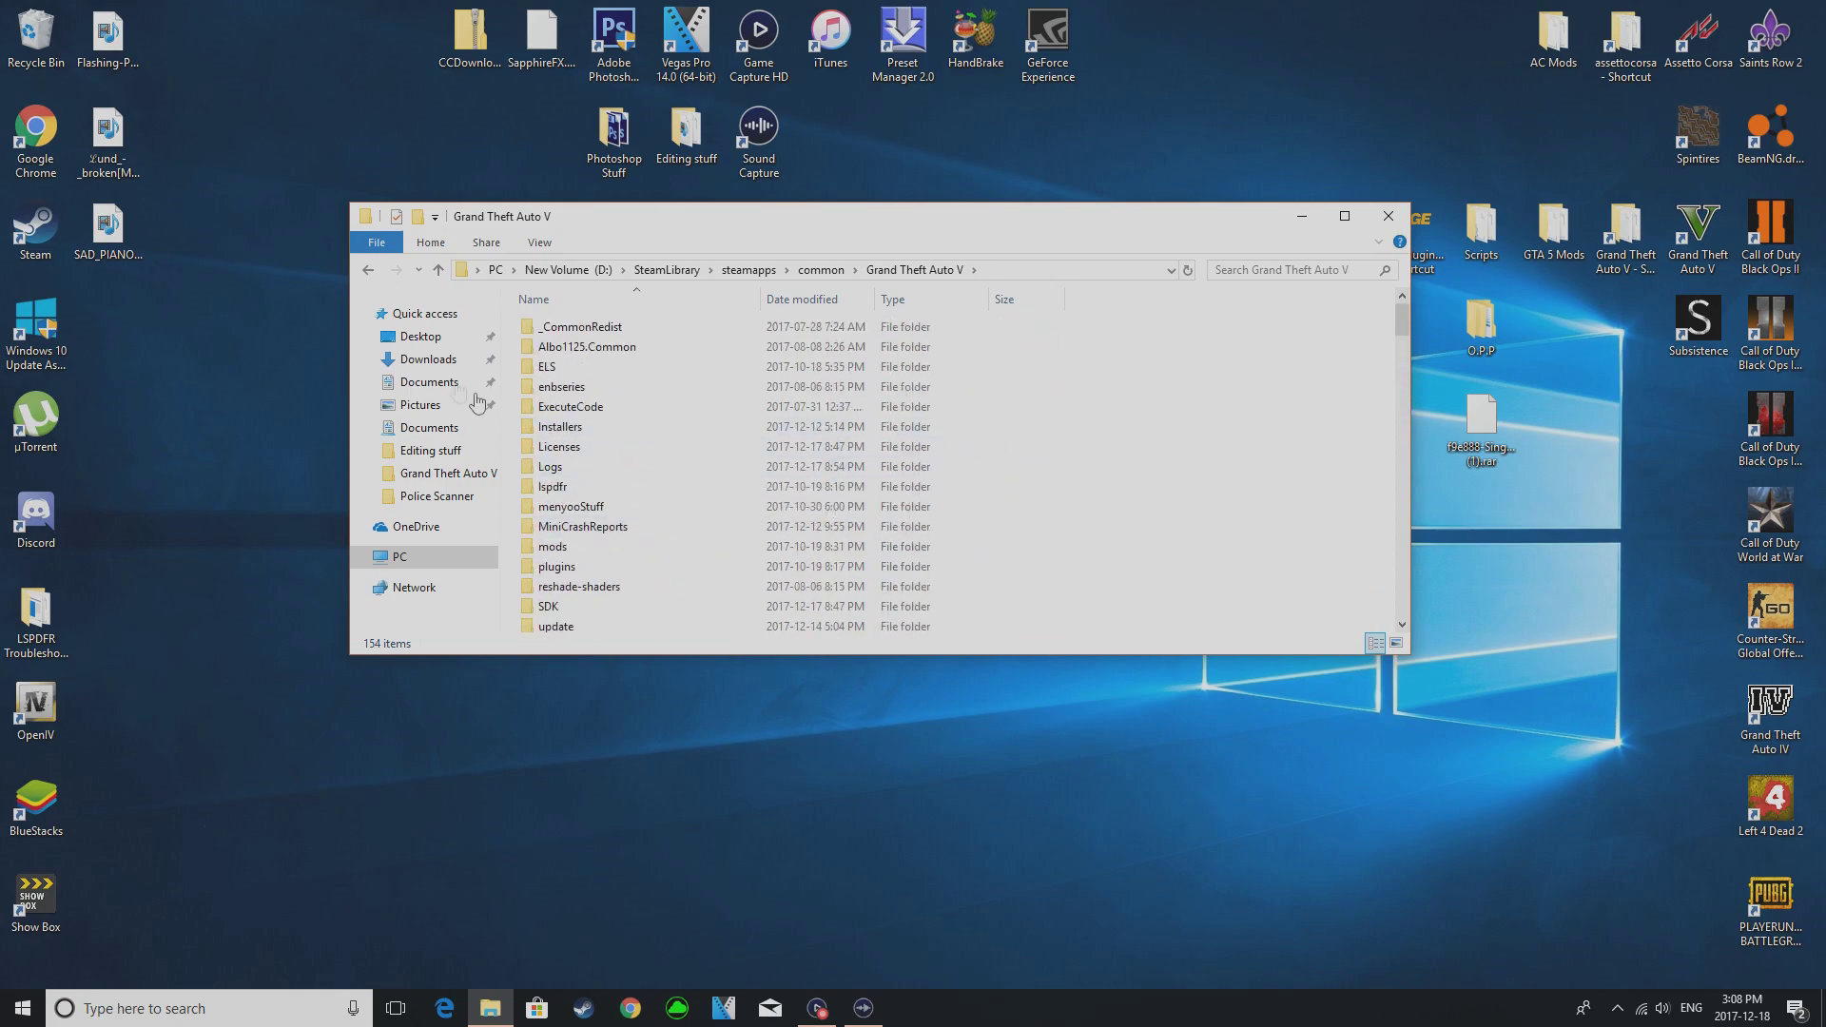
click(368, 272)
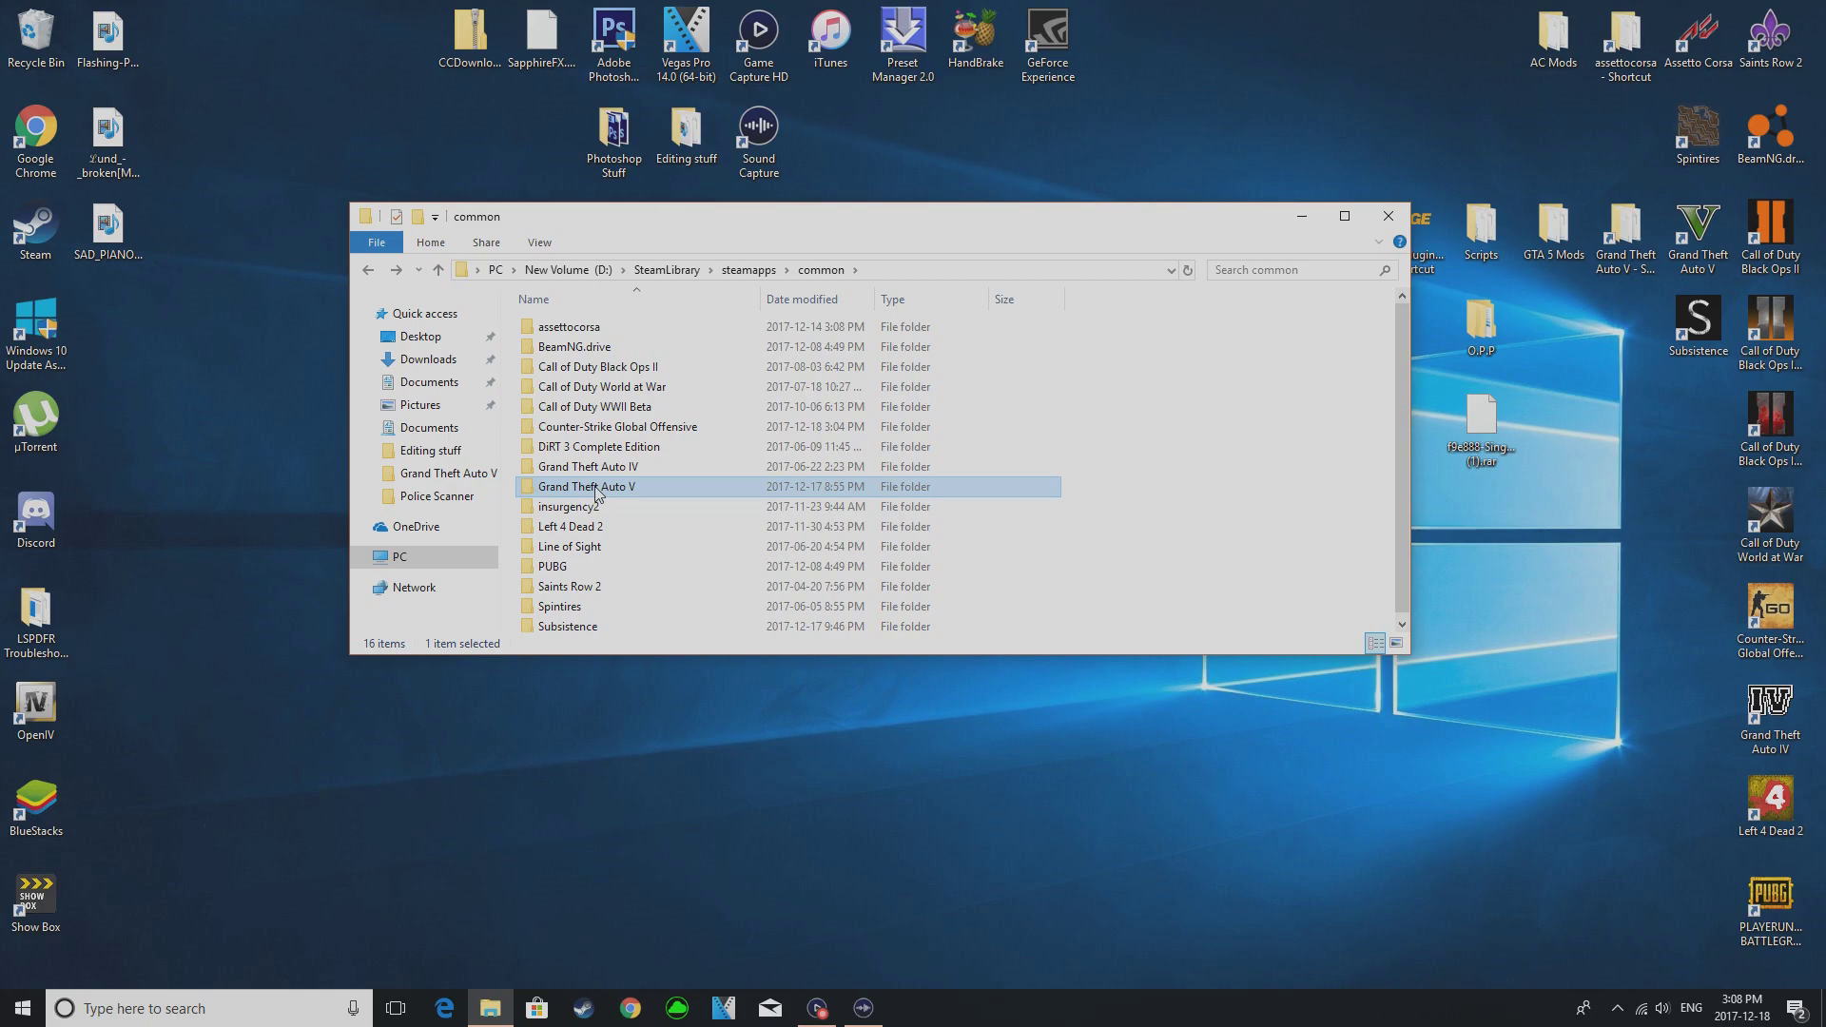
double_click(598, 493)
scroll(692, 533, down, 6)
scroll(685, 499, up, 6)
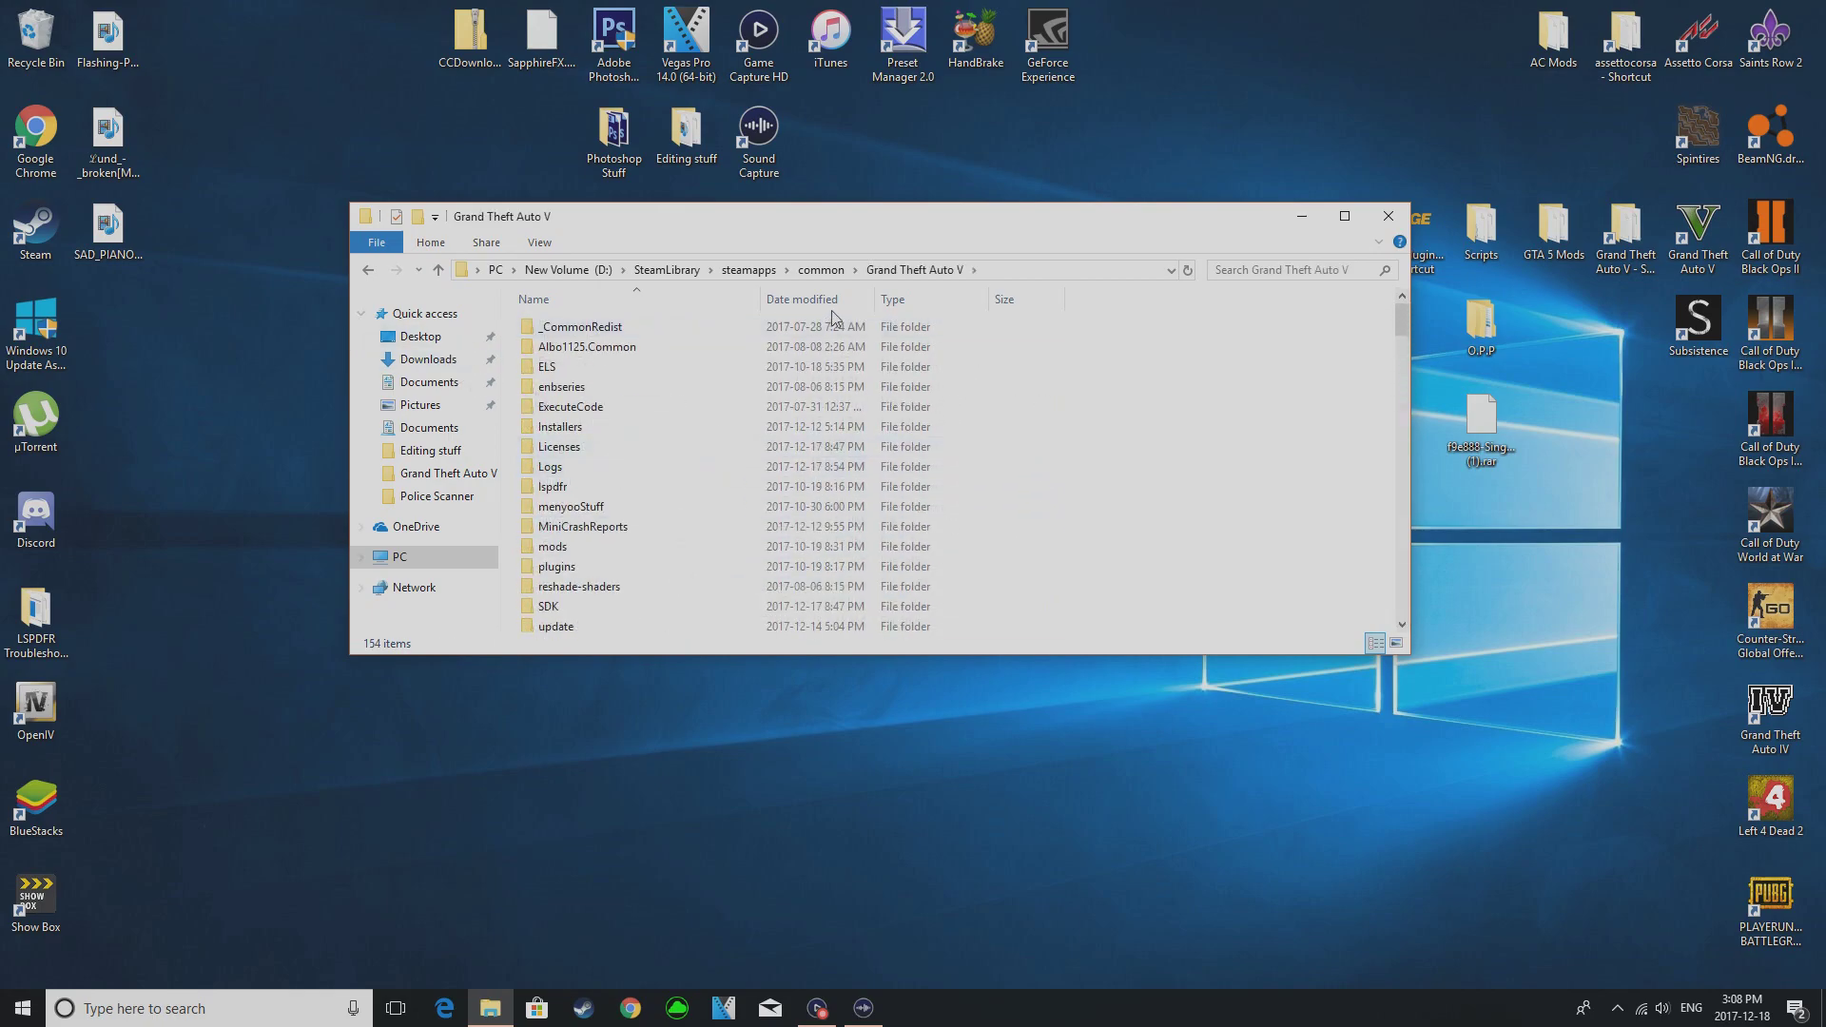
click(368, 270)
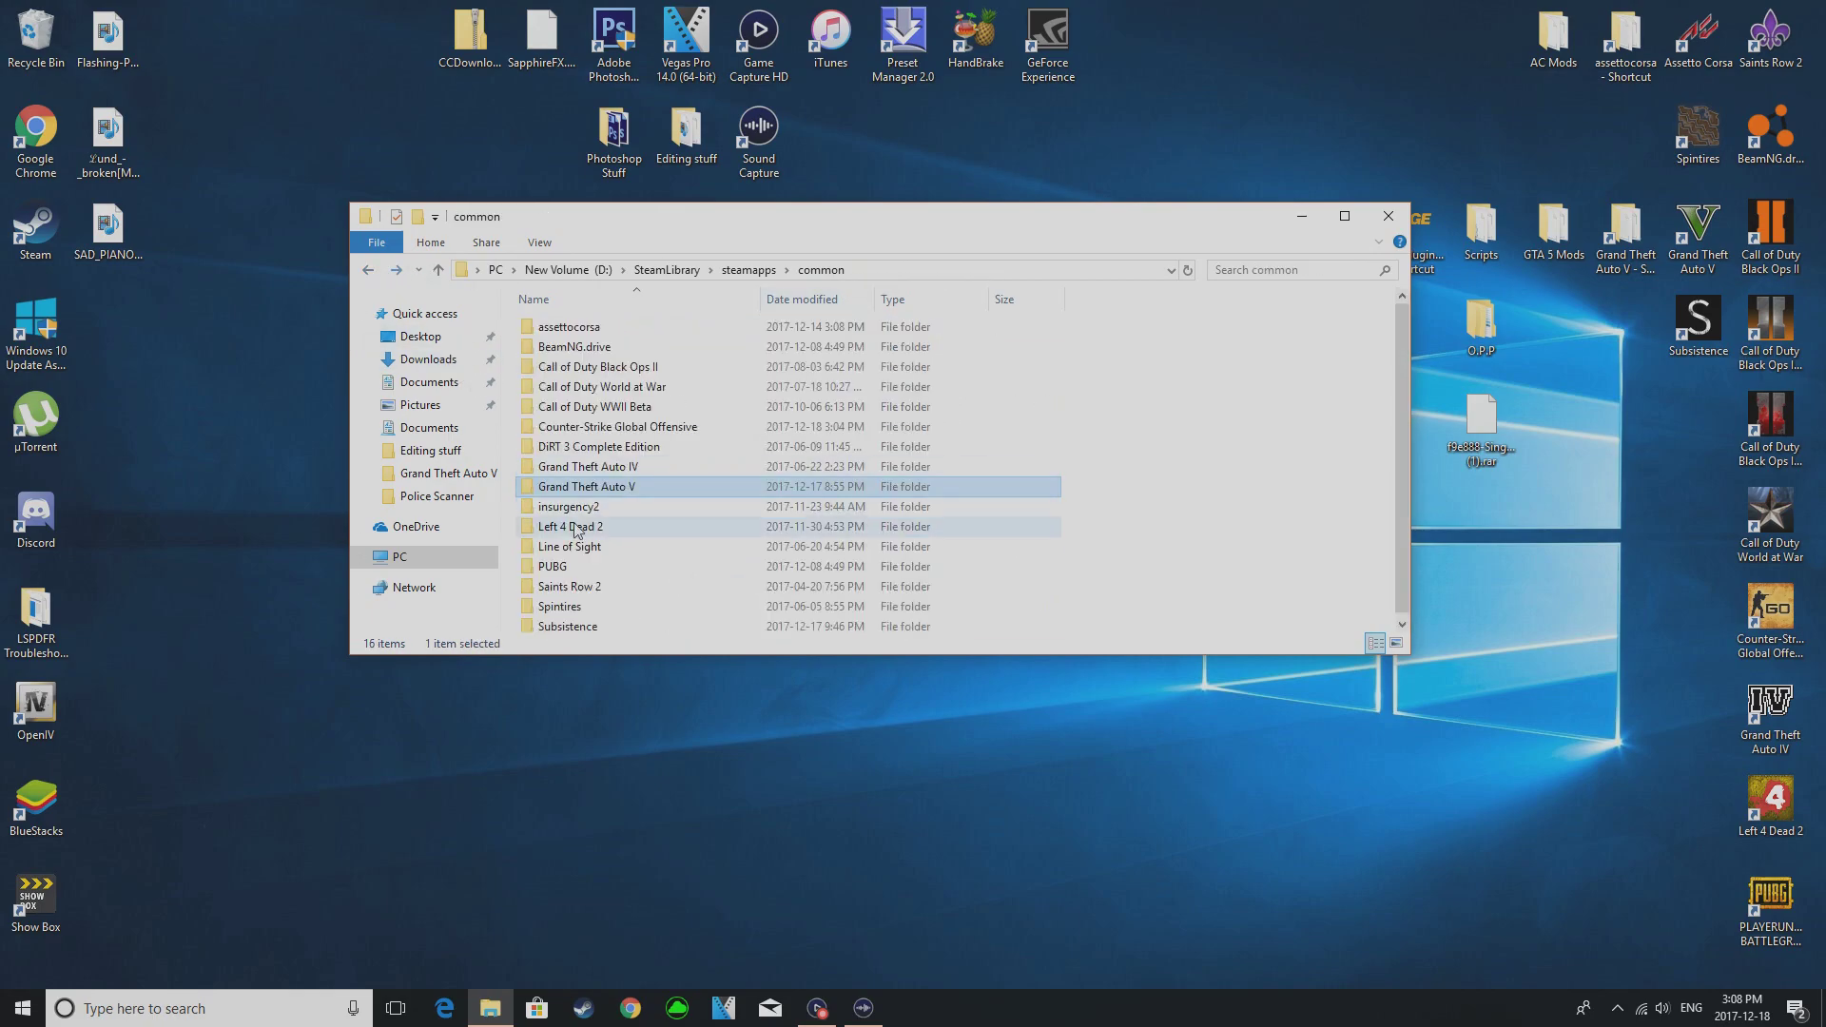
- Reopen the Grand Theft Auto V folder, then close Explorer and launch RAGEPluginHook from the desktop
double_click(628, 489)
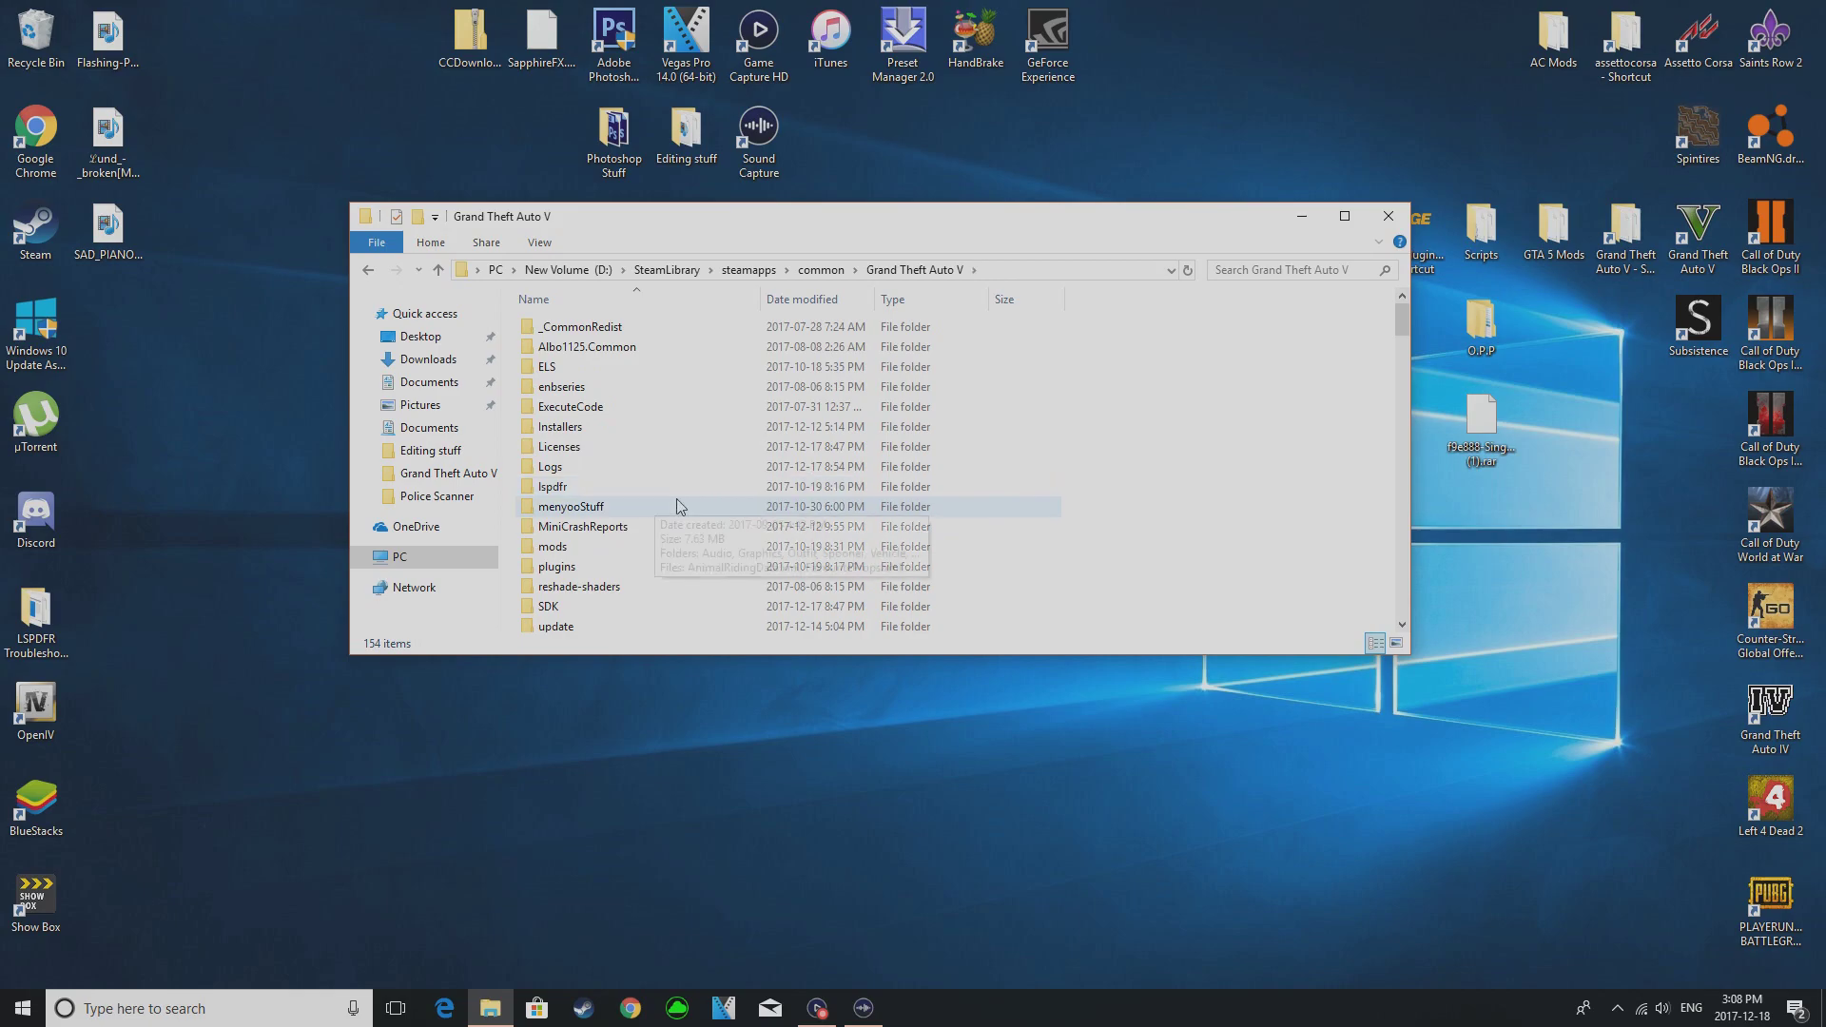
scroll(677, 507, down, 18)
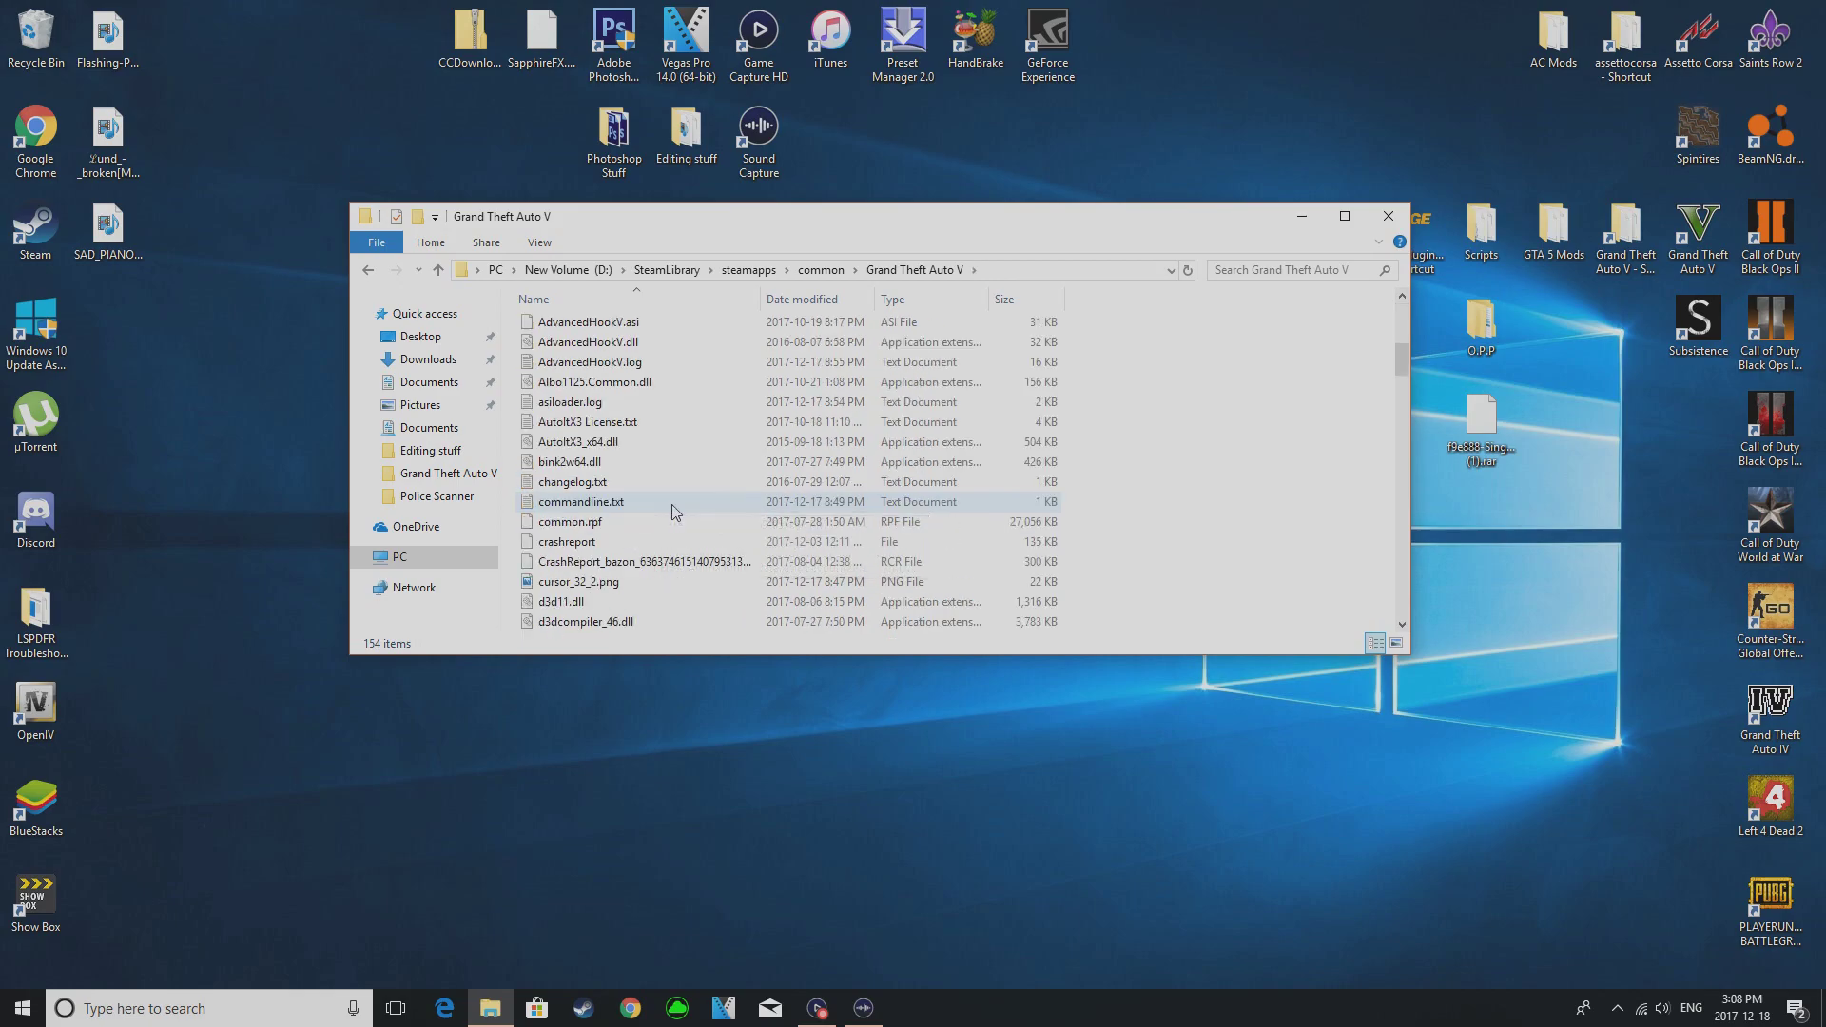
click(1405, 218)
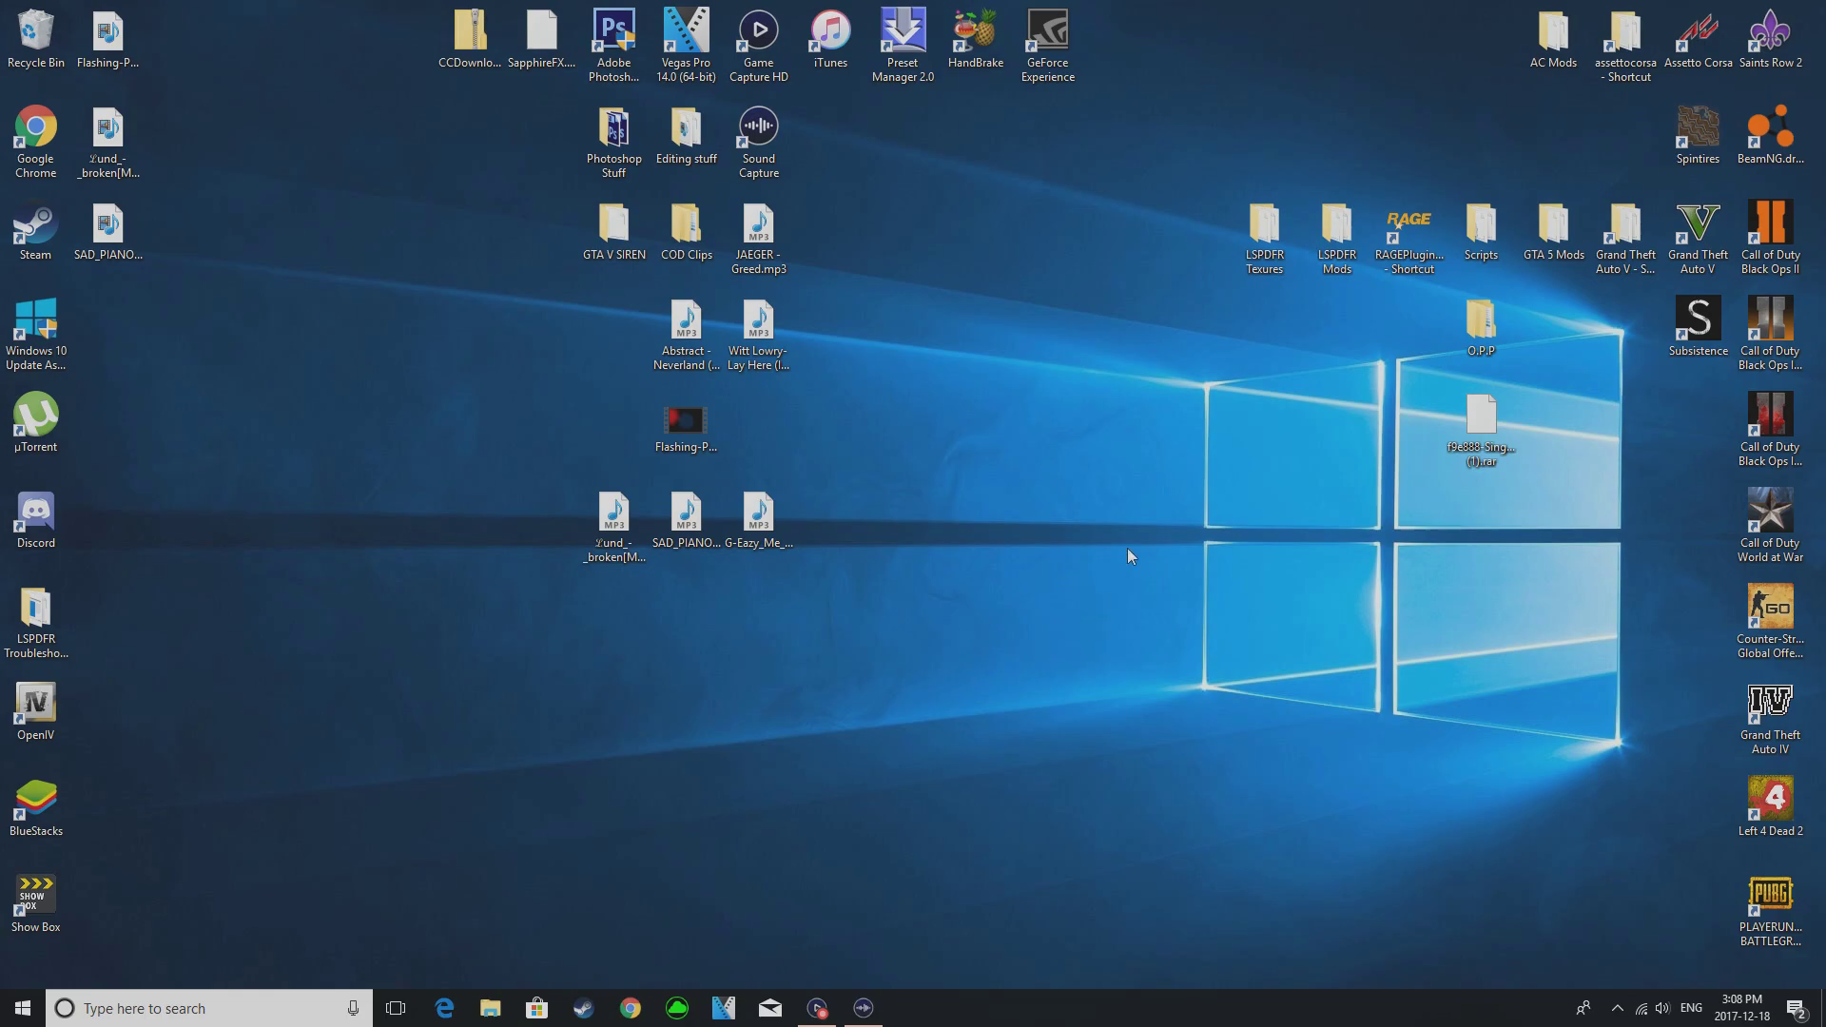
double_click(1421, 259)
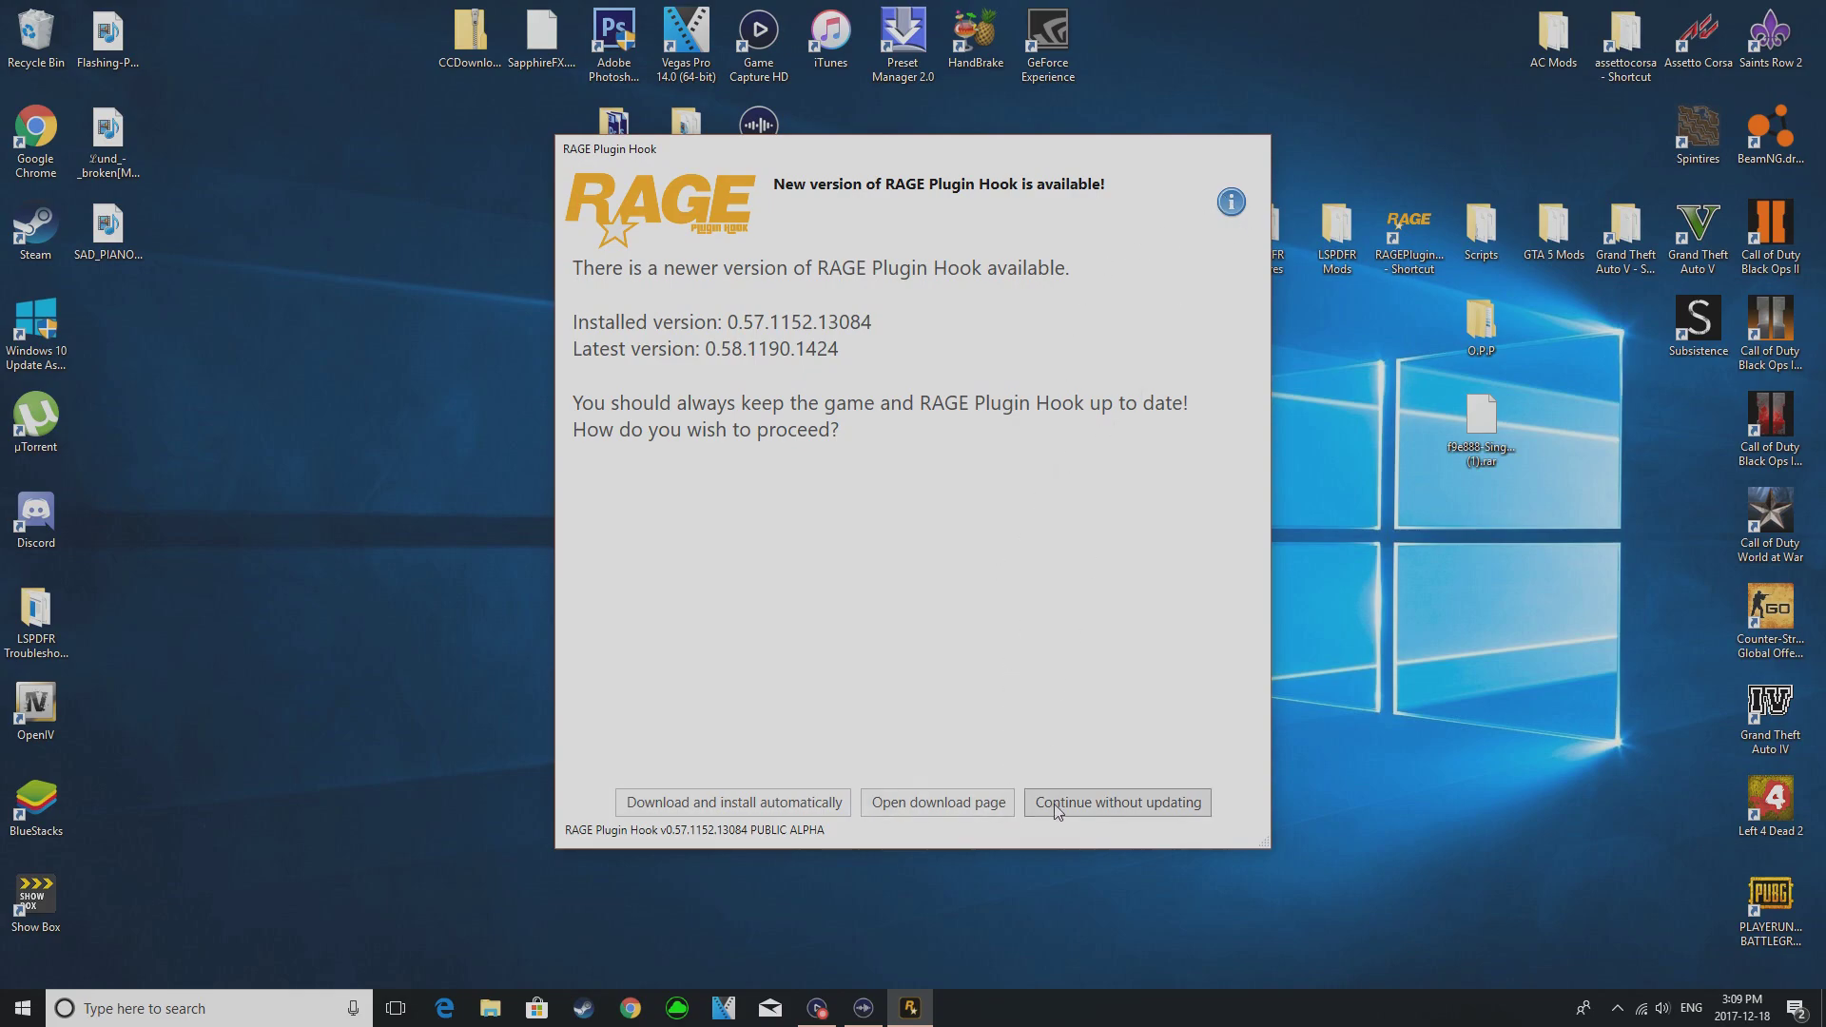
- Decline the 0.58 update twice, acknowledging the No support warning each time
mouse_move(940, 166)
mouse_down()
mouse_move(784, 185)
mouse_move(809, 100)
mouse_move(954, 162)
mouse_up()
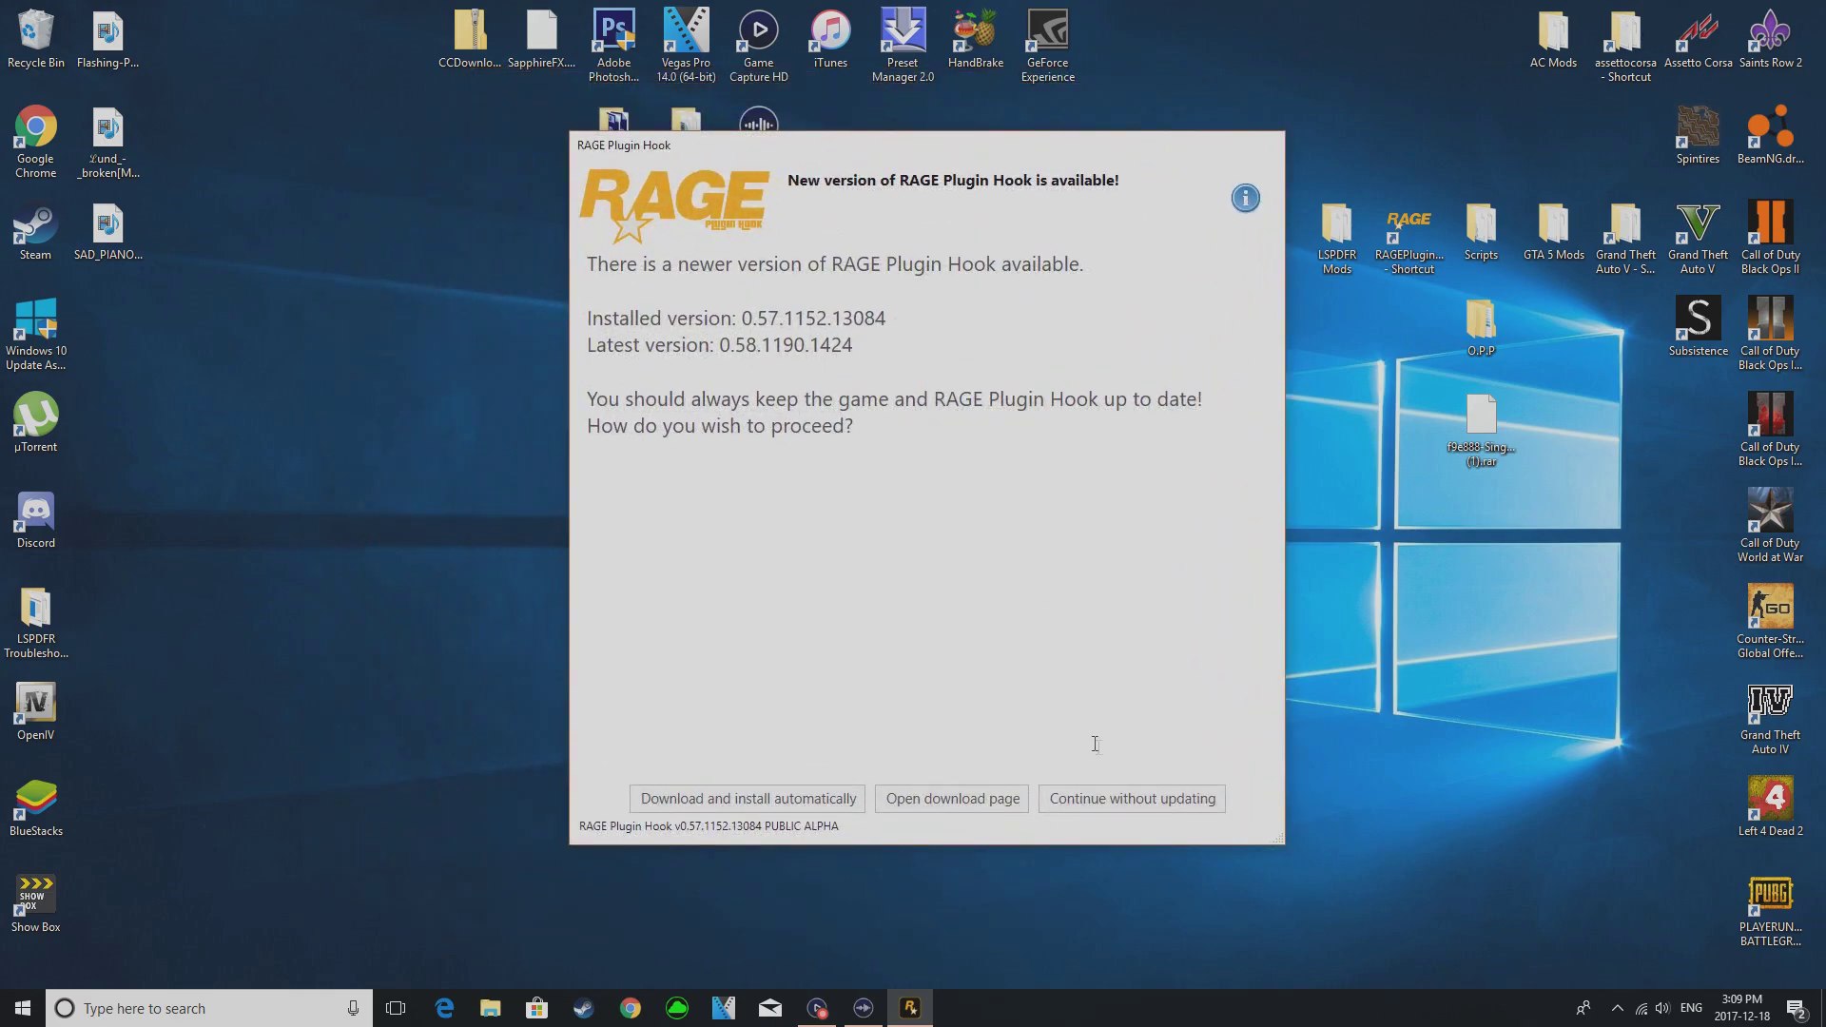
click(1132, 797)
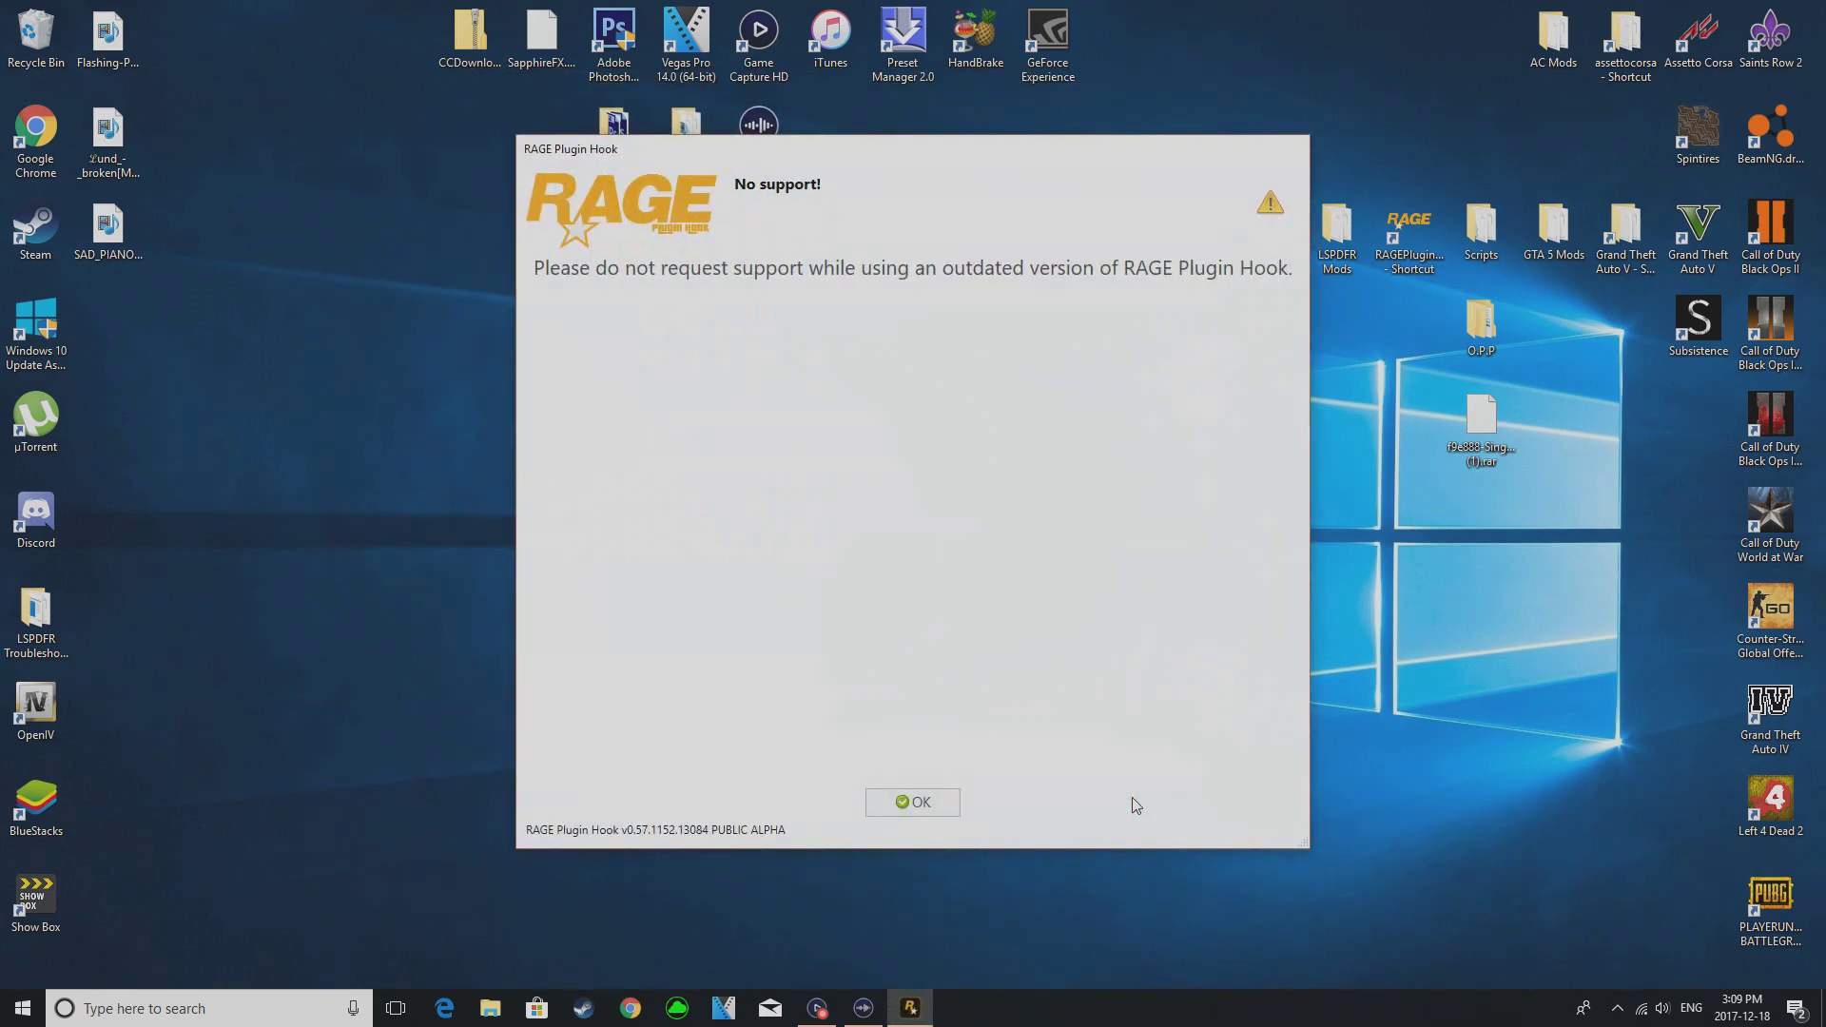
click(883, 804)
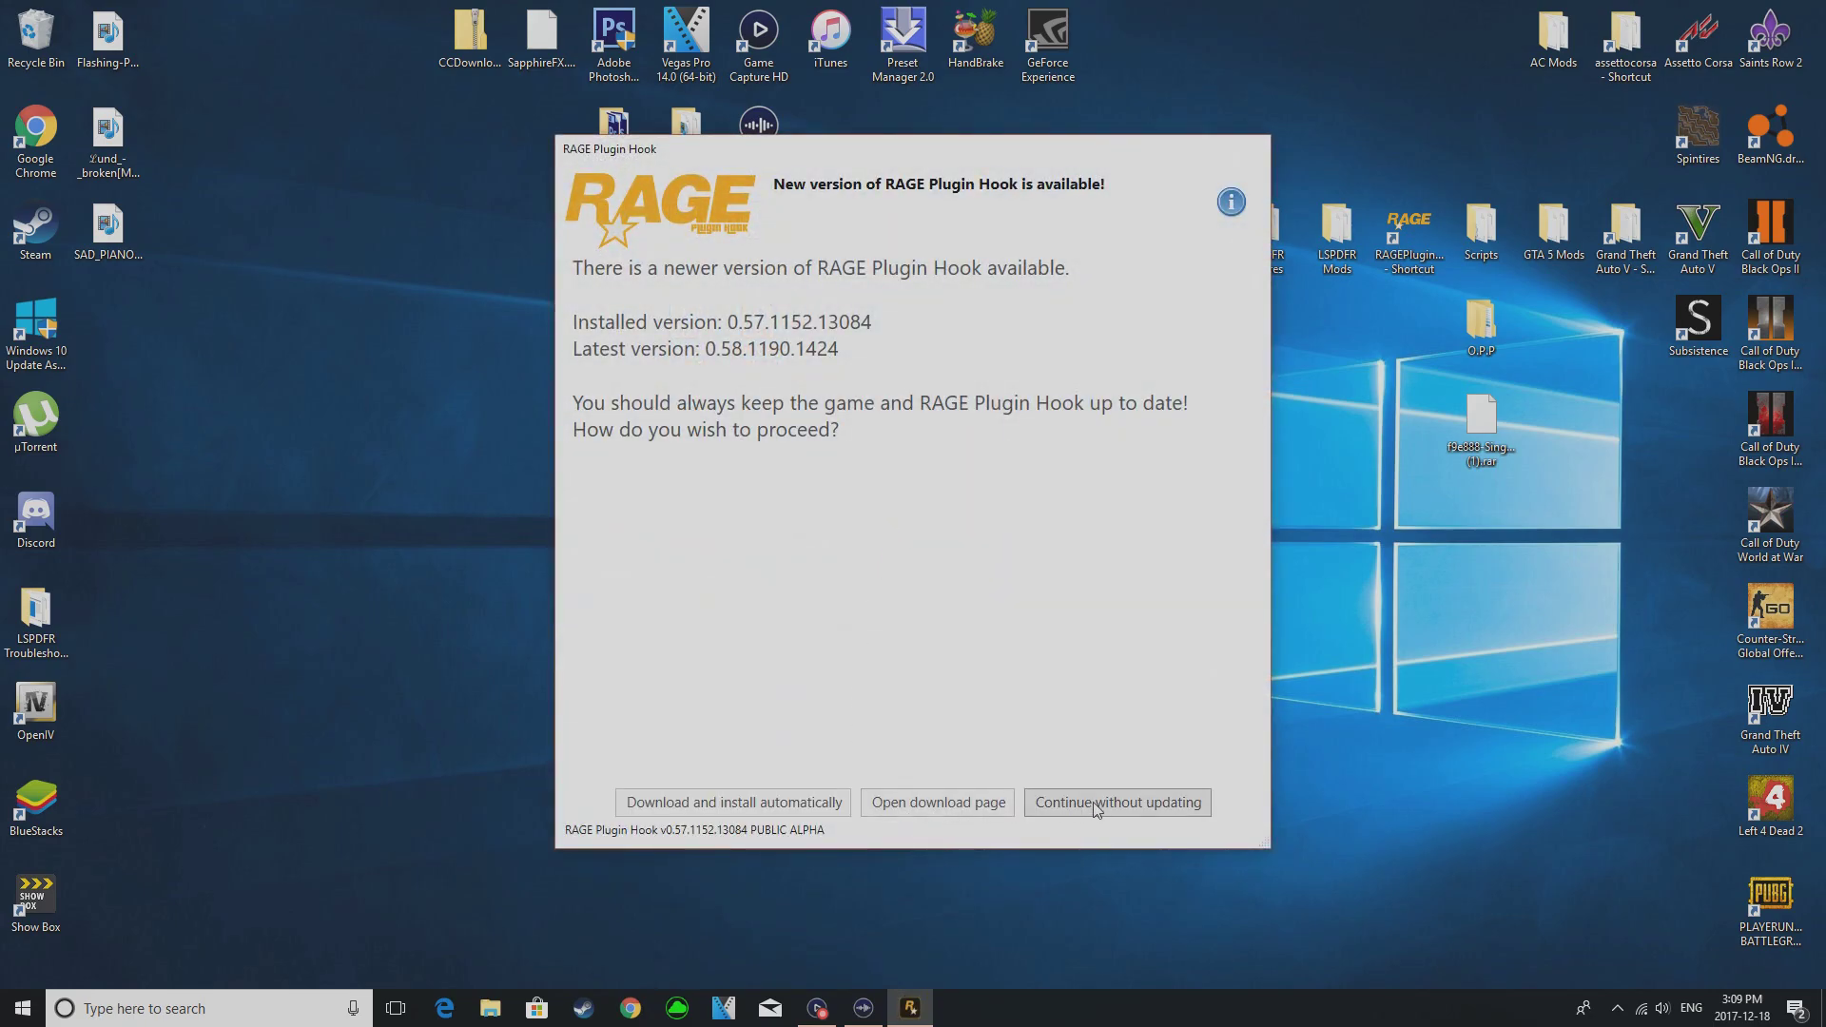
click(1096, 809)
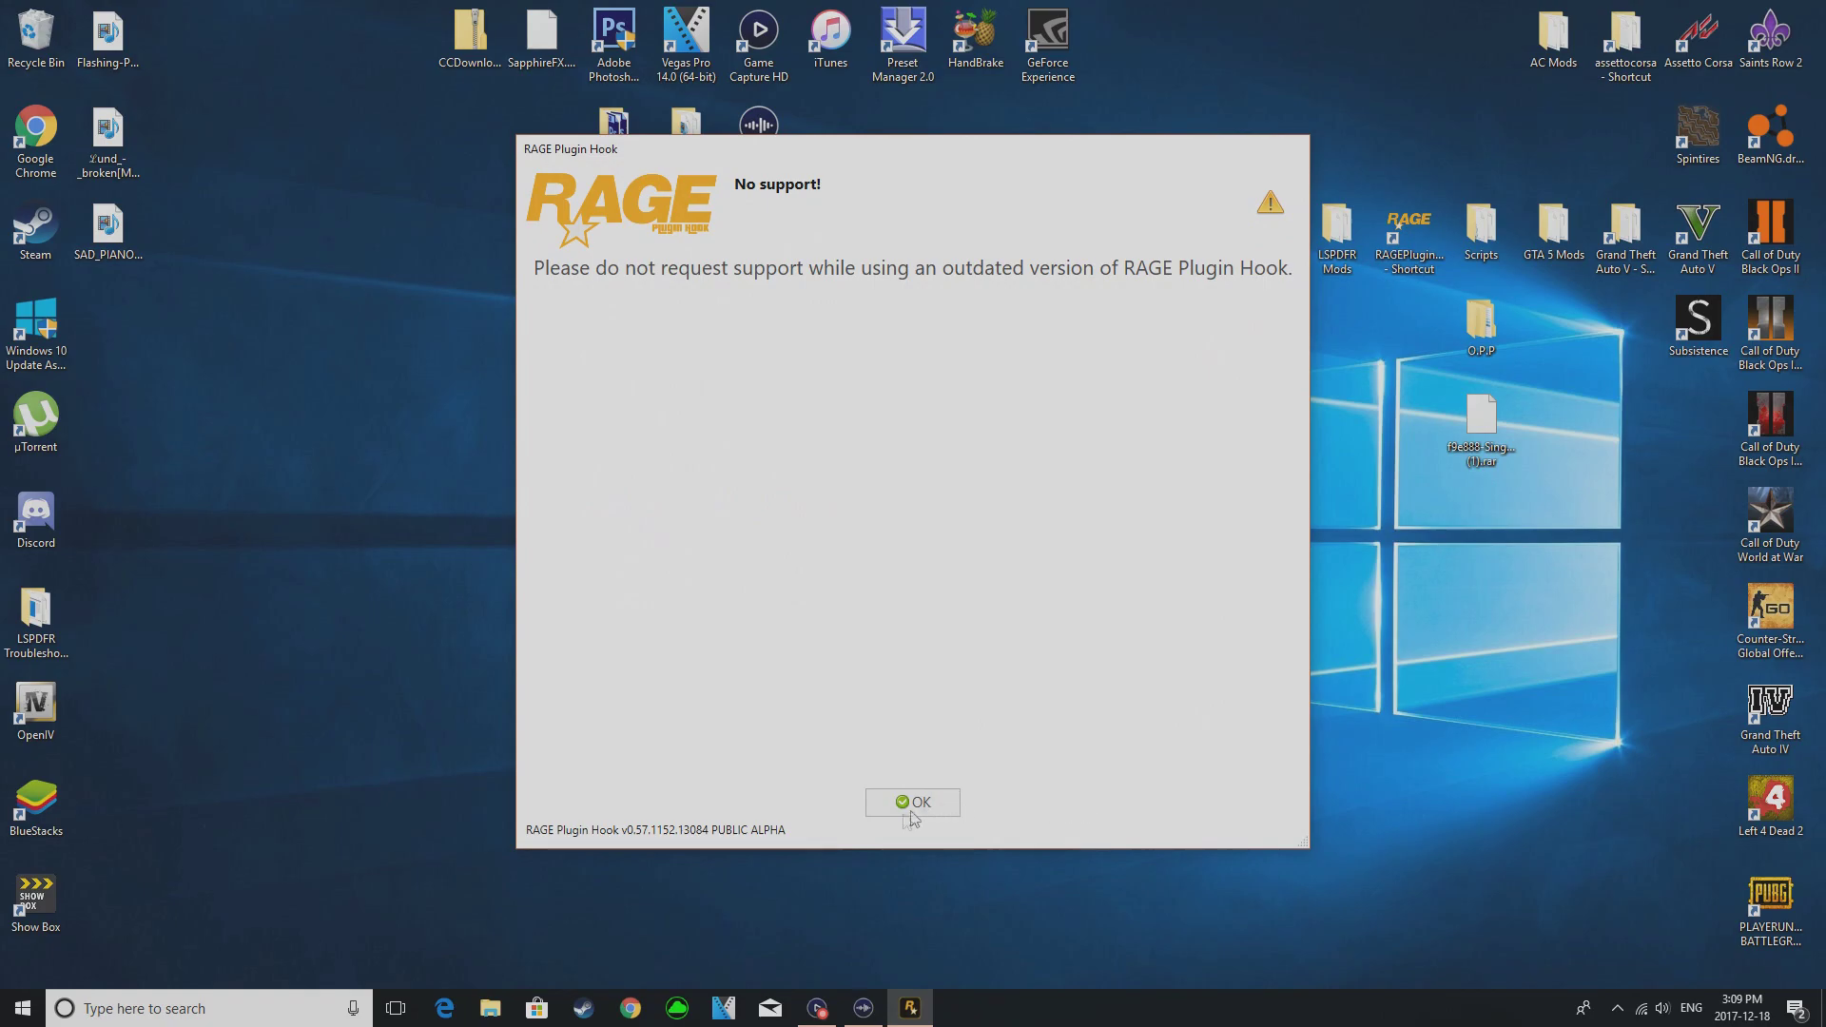
click(909, 814)
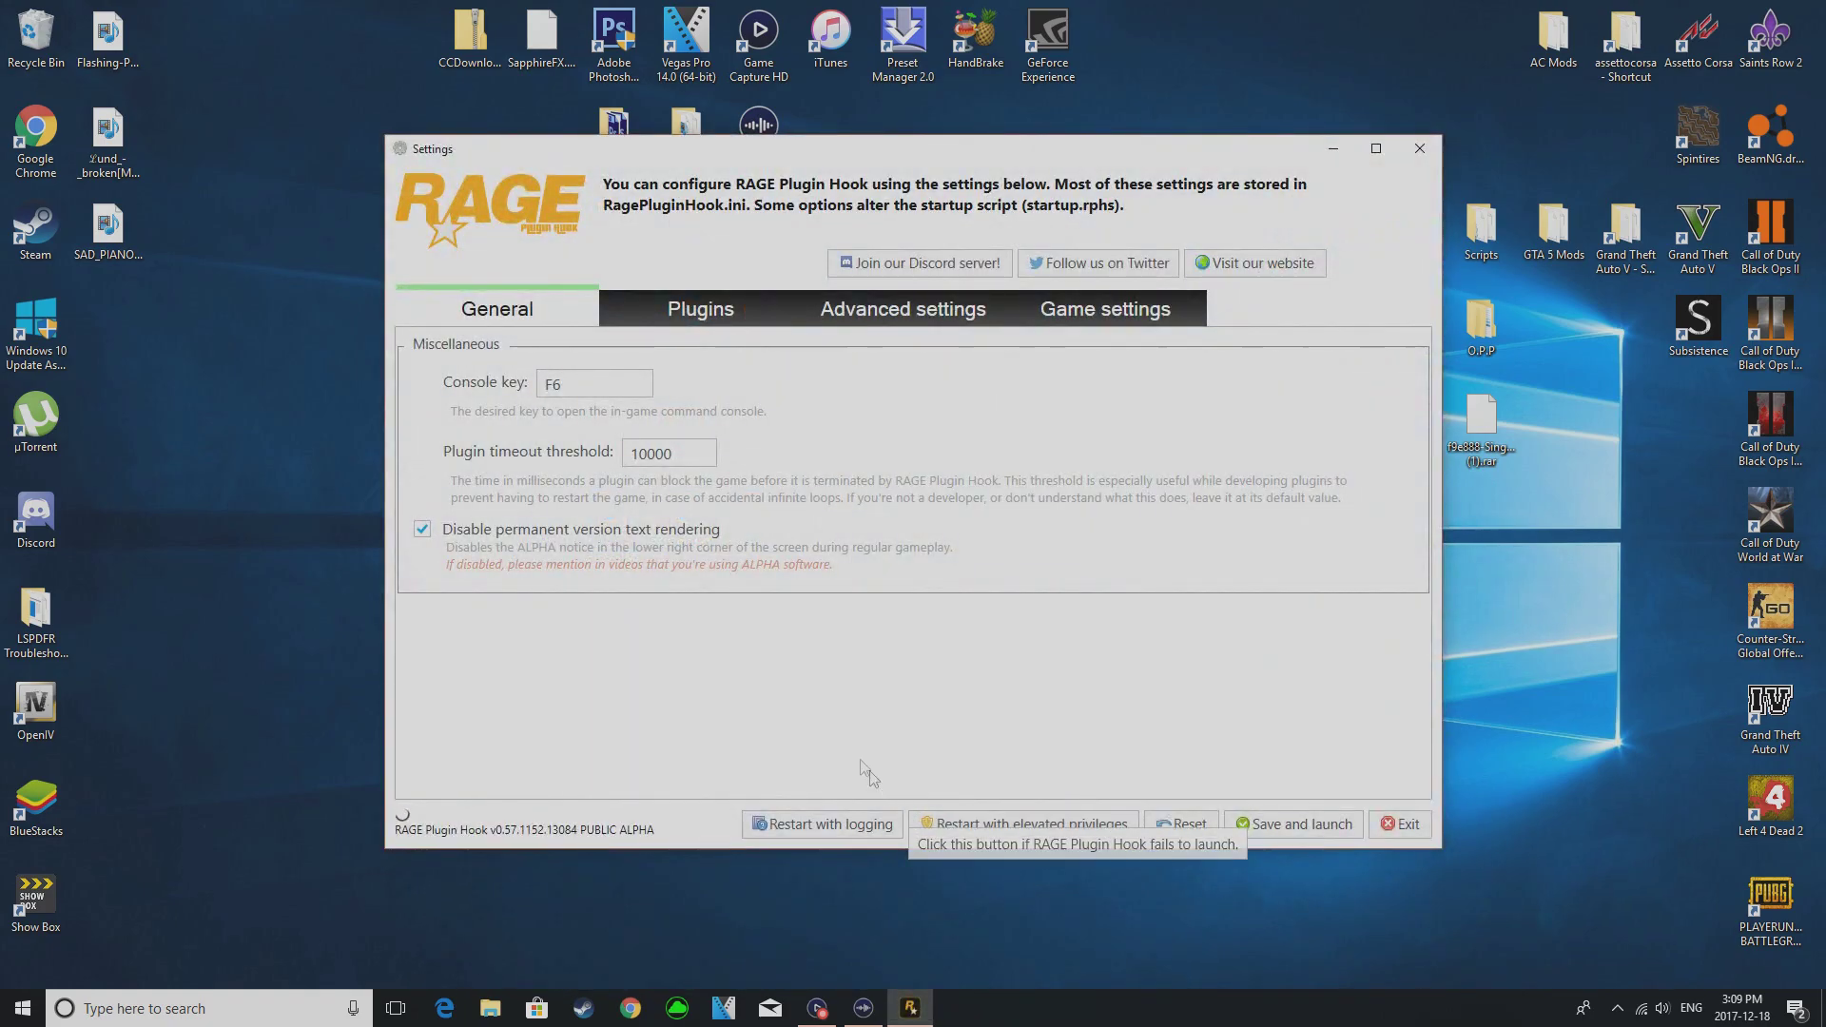
- Under Game settings, expand Revert game version to list backups, with v1.0.1180.2 active
click(1073, 314)
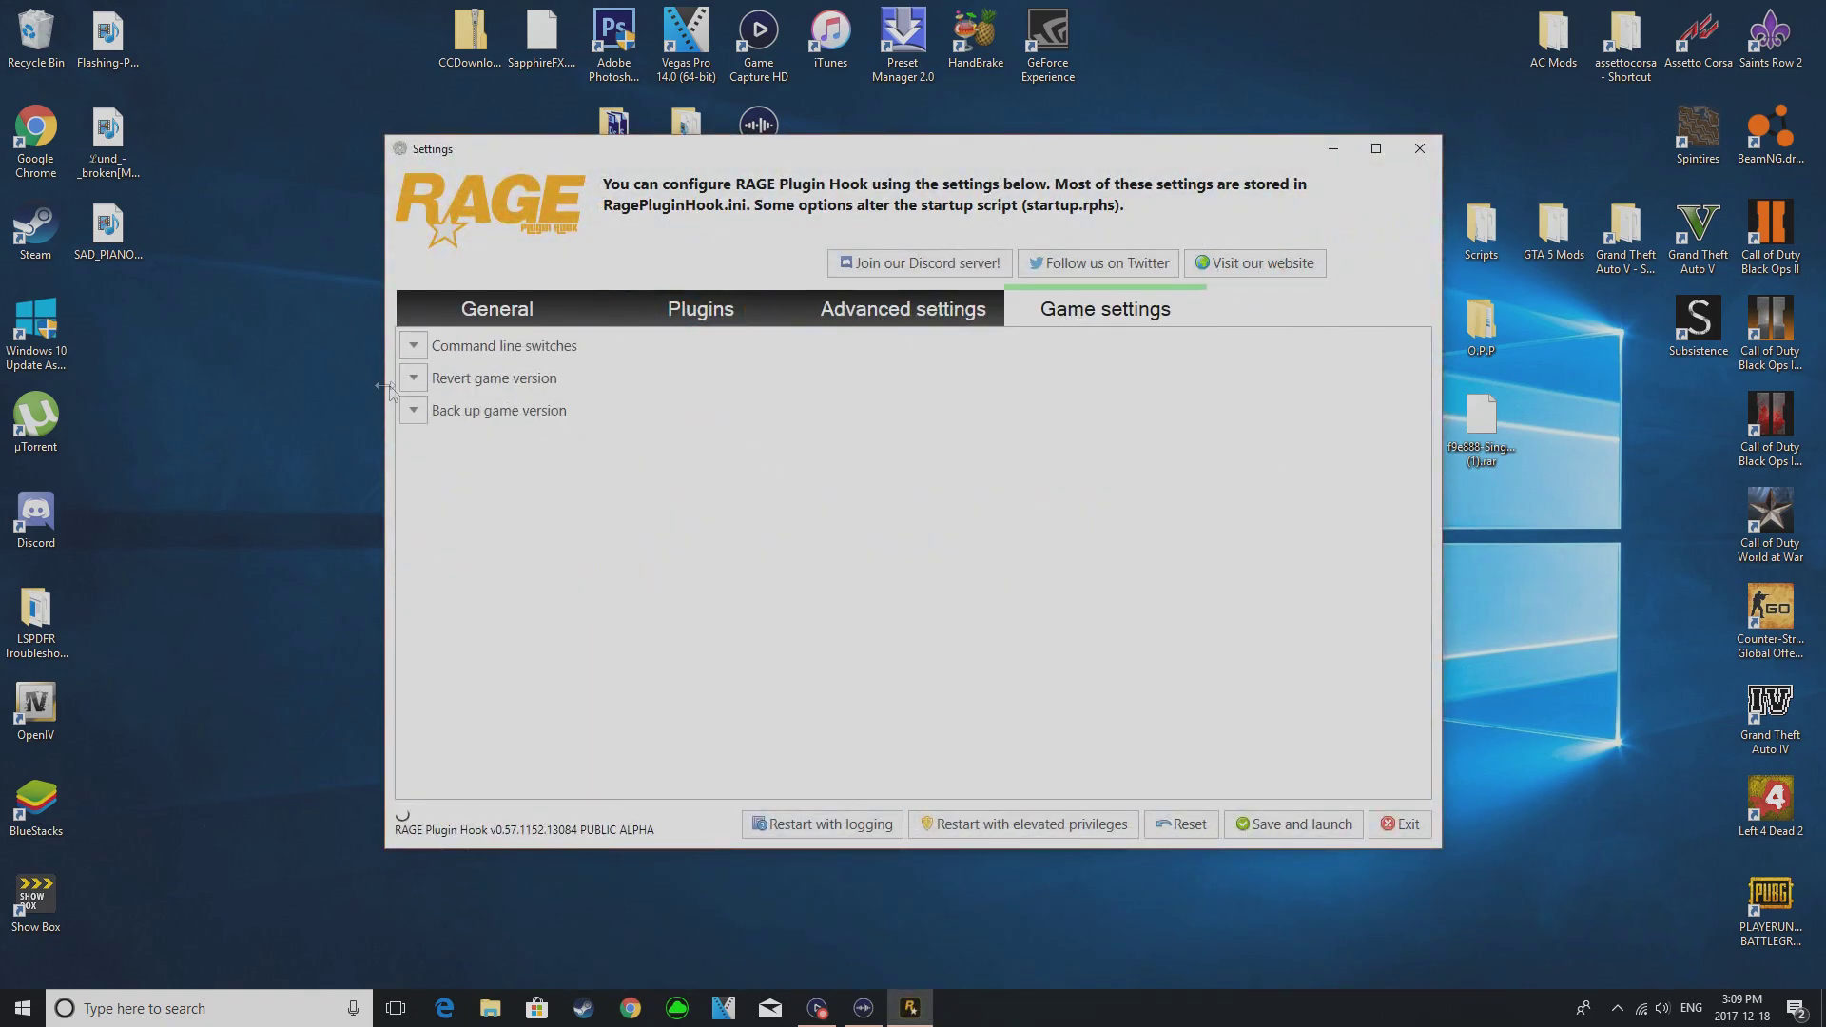
click(413, 378)
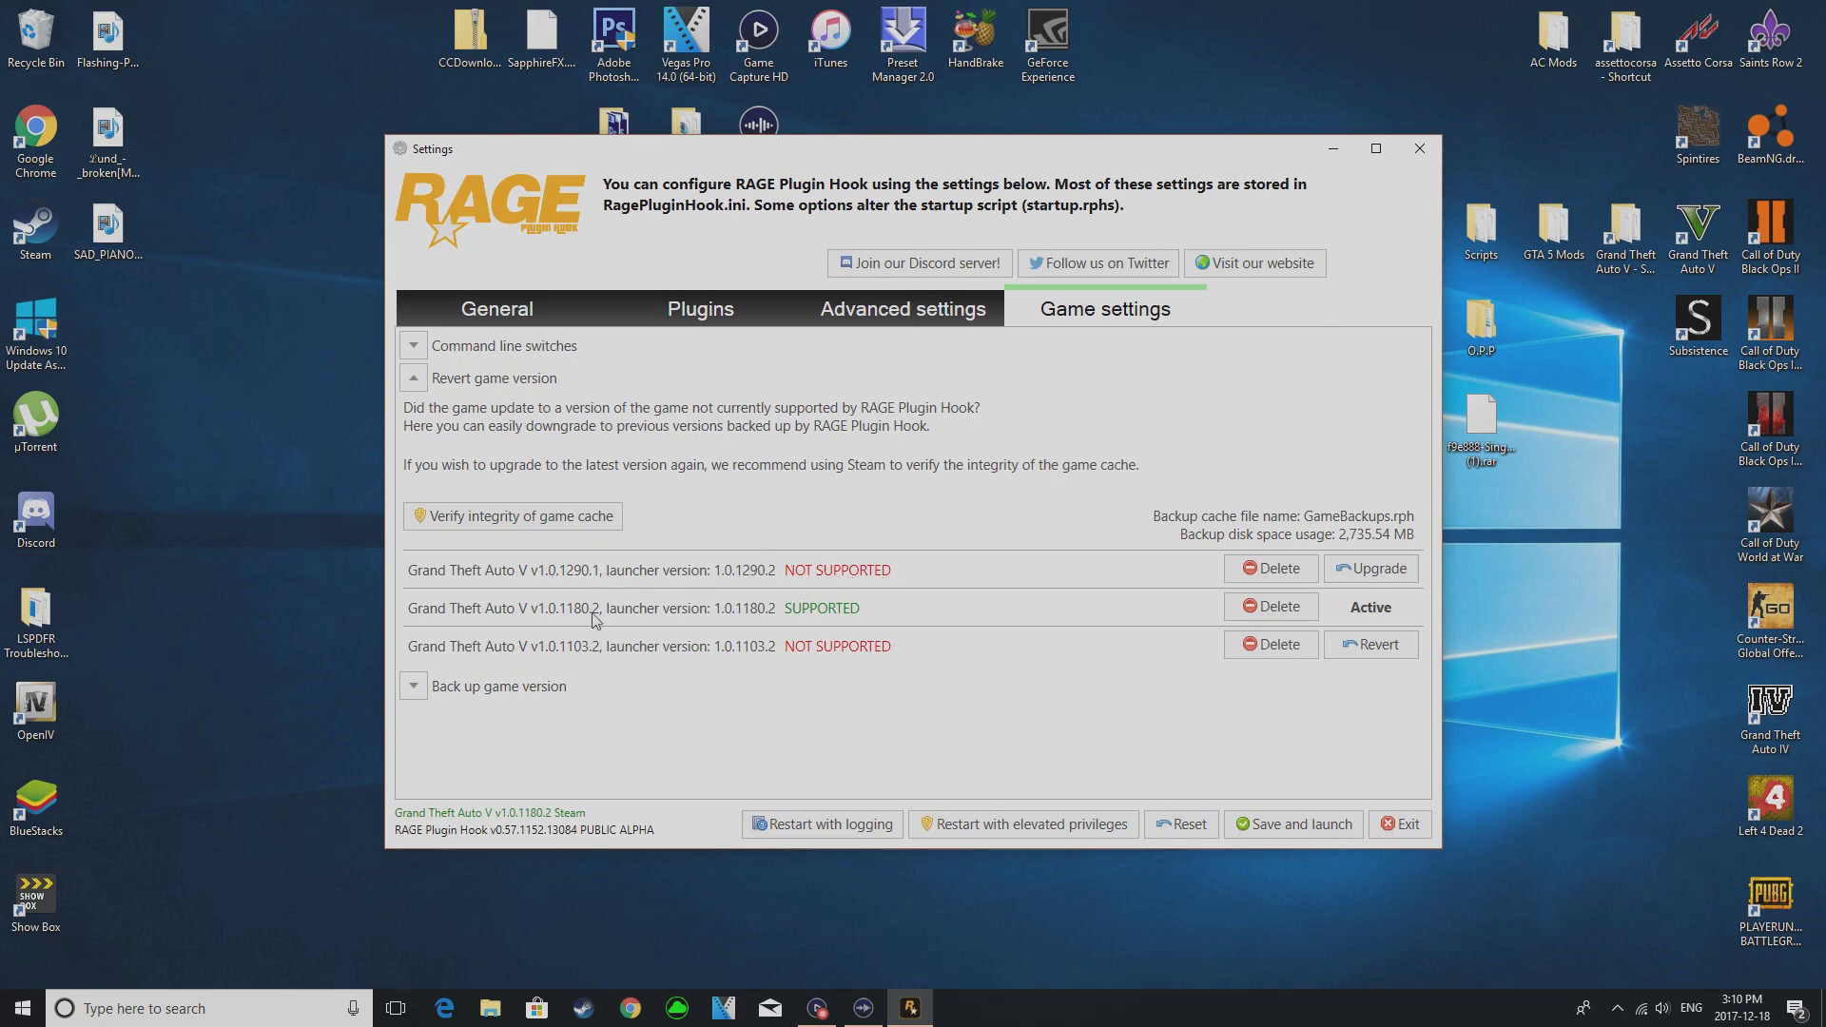
click(633, 1011)
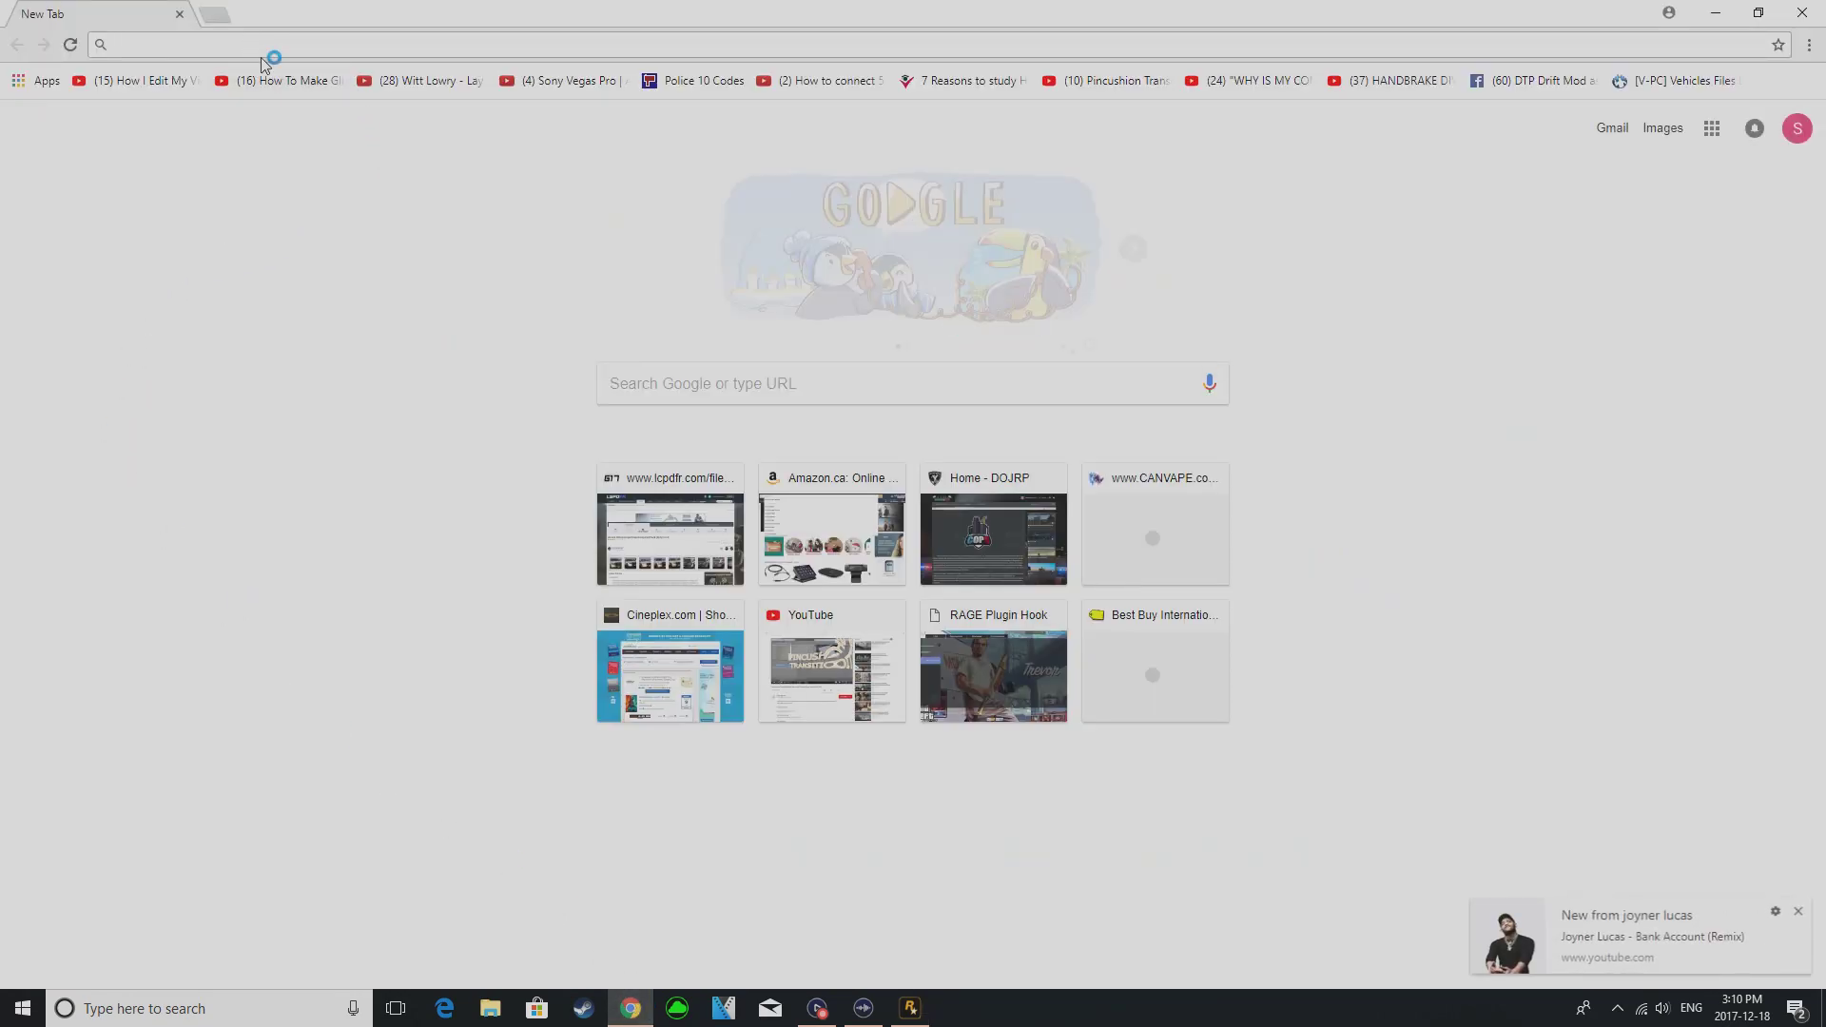
- Go to ragepluginhook.net and open its Downloads page
text(ra)
key(Return)
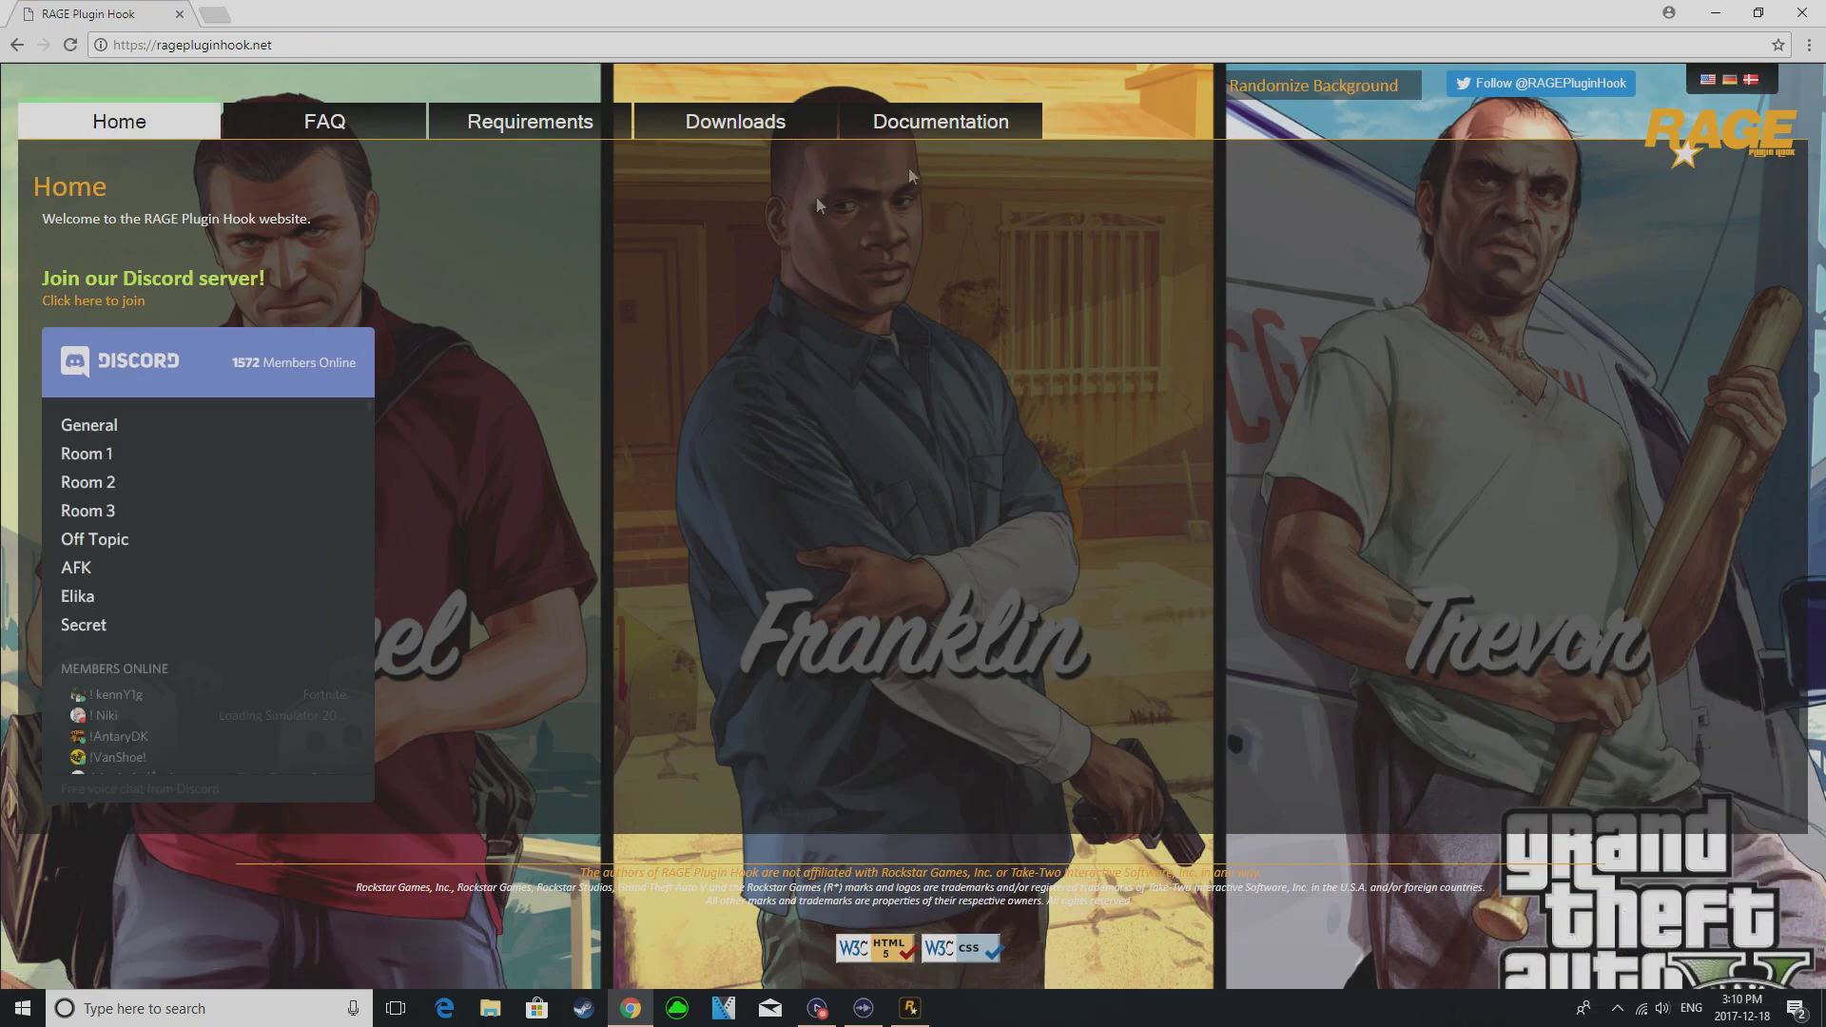
click(738, 121)
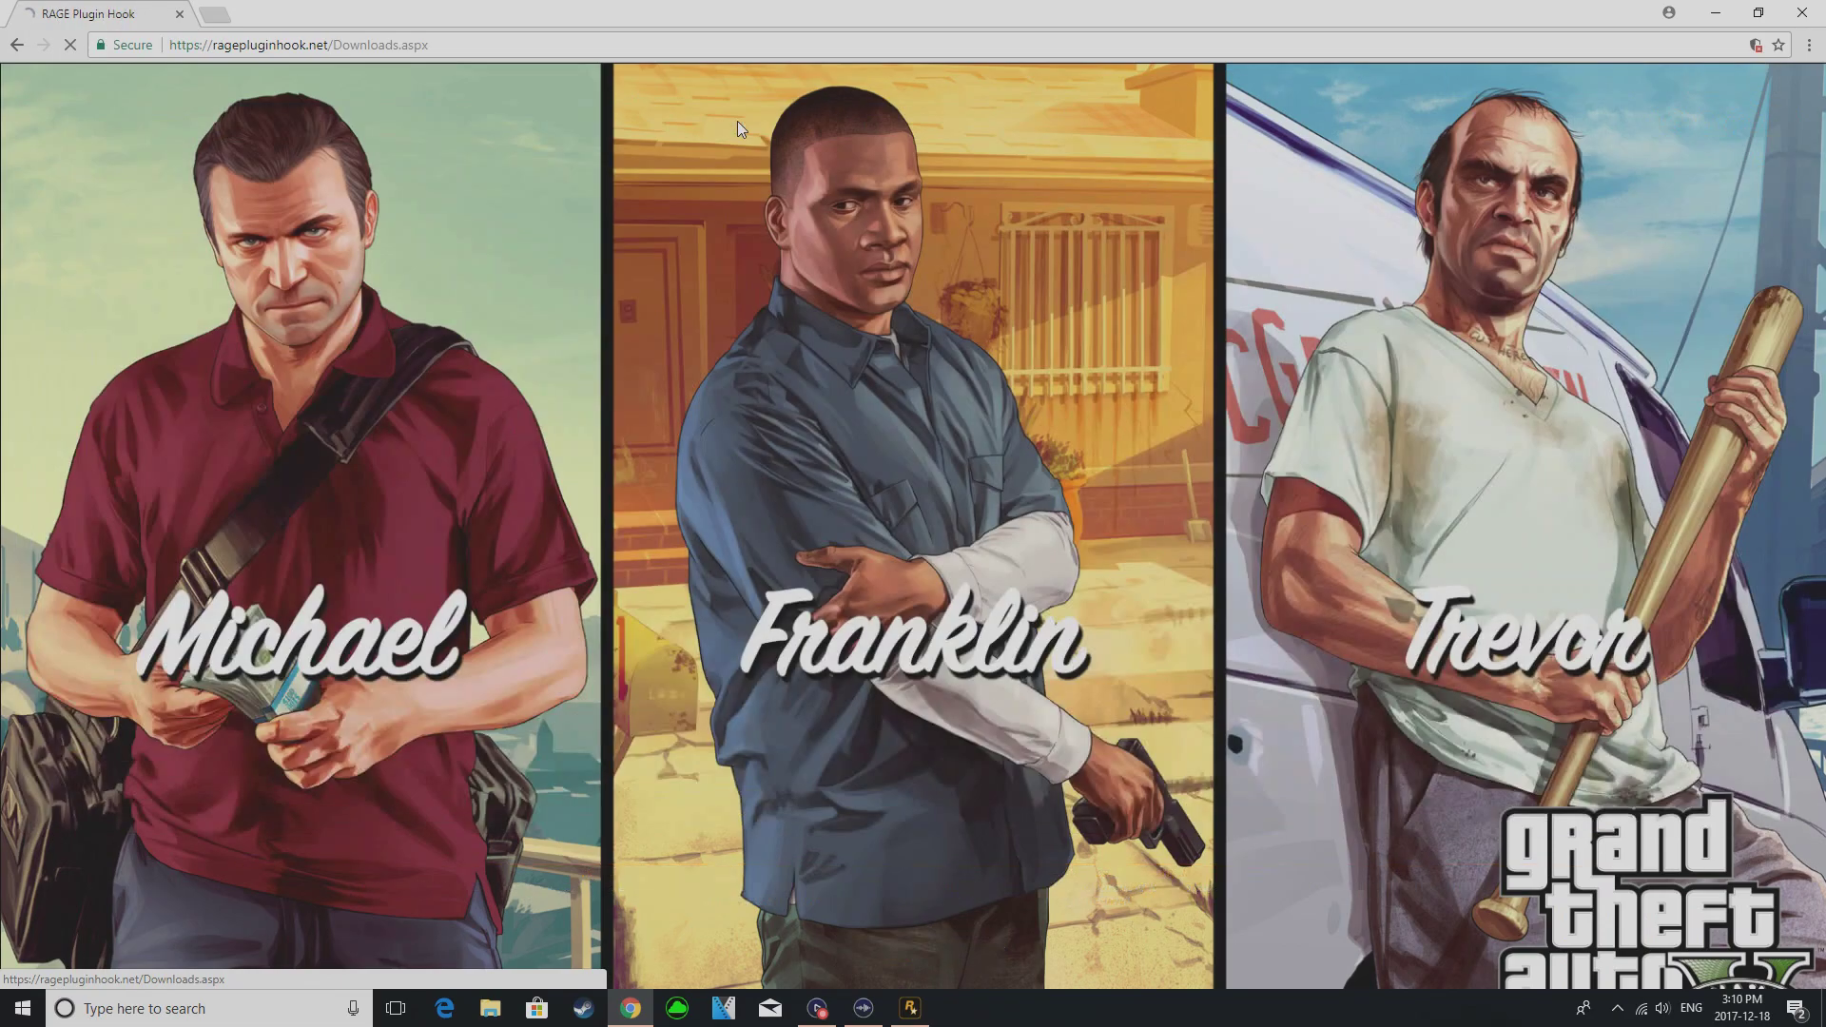
scroll(220, 575, down, 3)
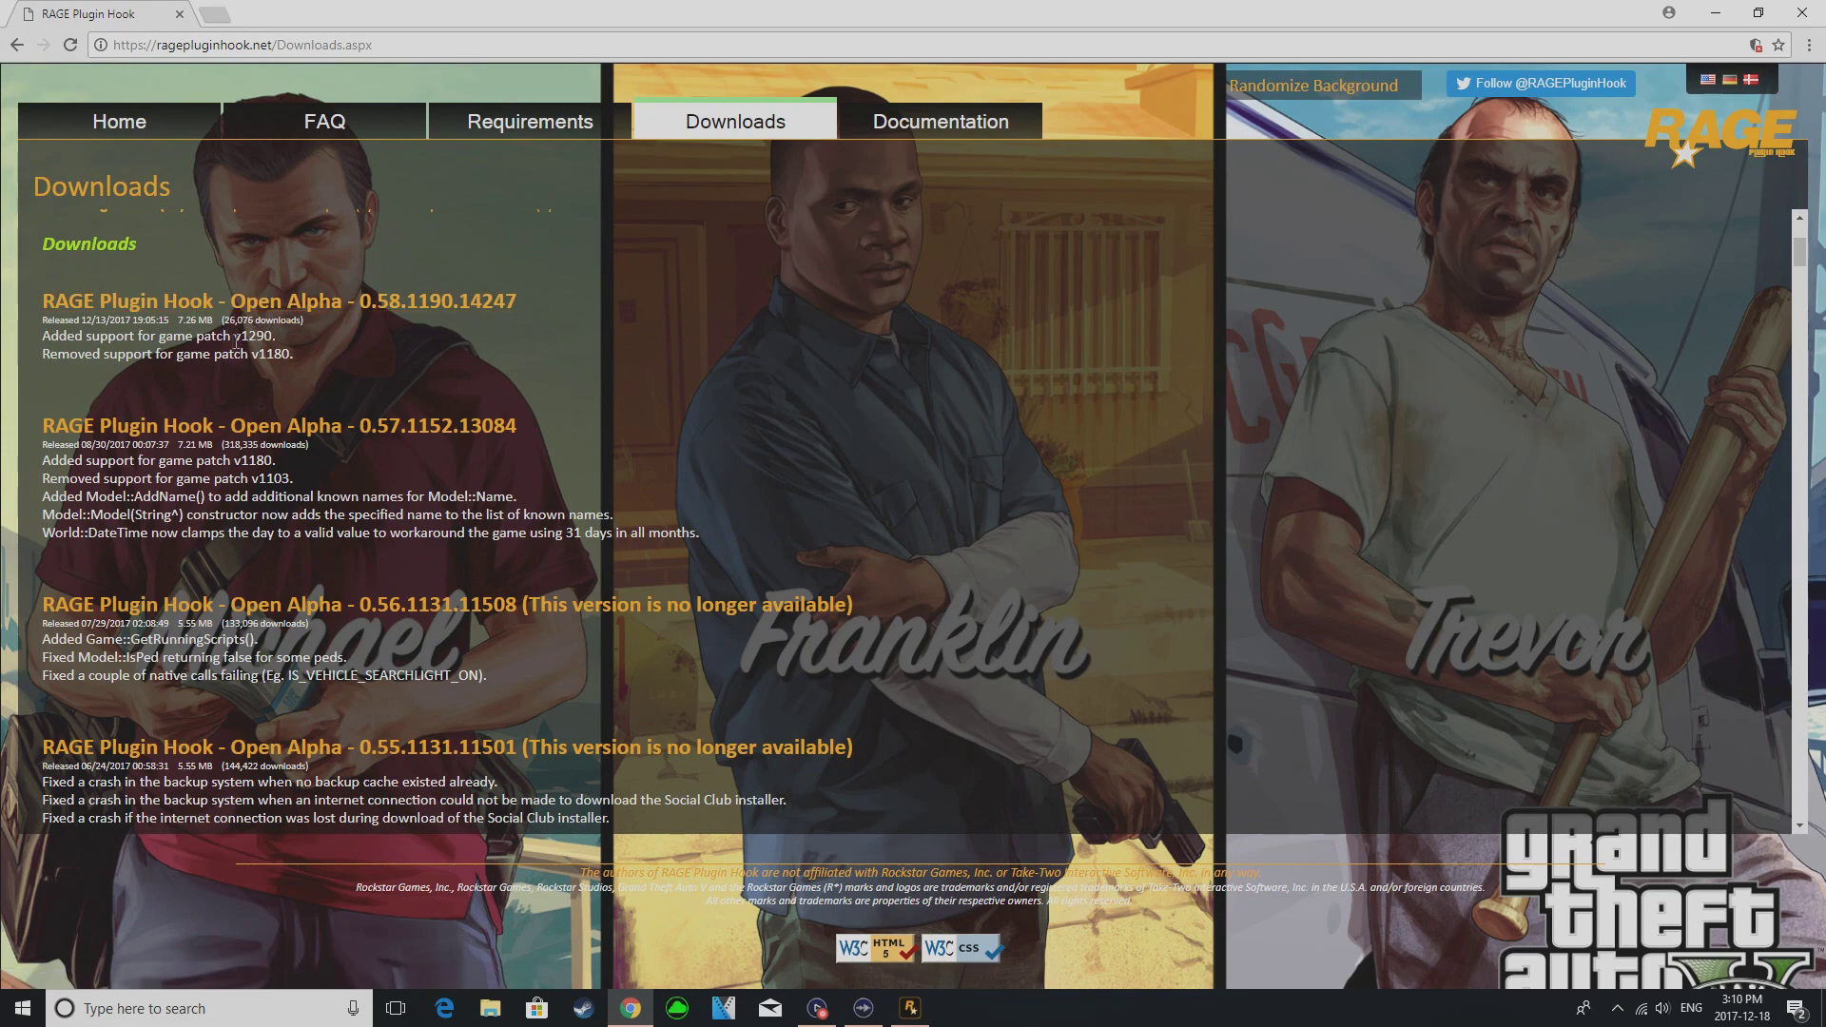
- Highlight the changelog notes: 0.58 adds v1290 and drops v1180, 0.57 added v1180
drag(41, 358, 309, 358)
click(331, 365)
mouse_move(292, 351)
mouse_down()
mouse_move(117, 353)
mouse_move(276, 339)
mouse_move(214, 338)
mouse_move(371, 364)
mouse_move(303, 324)
mouse_up()
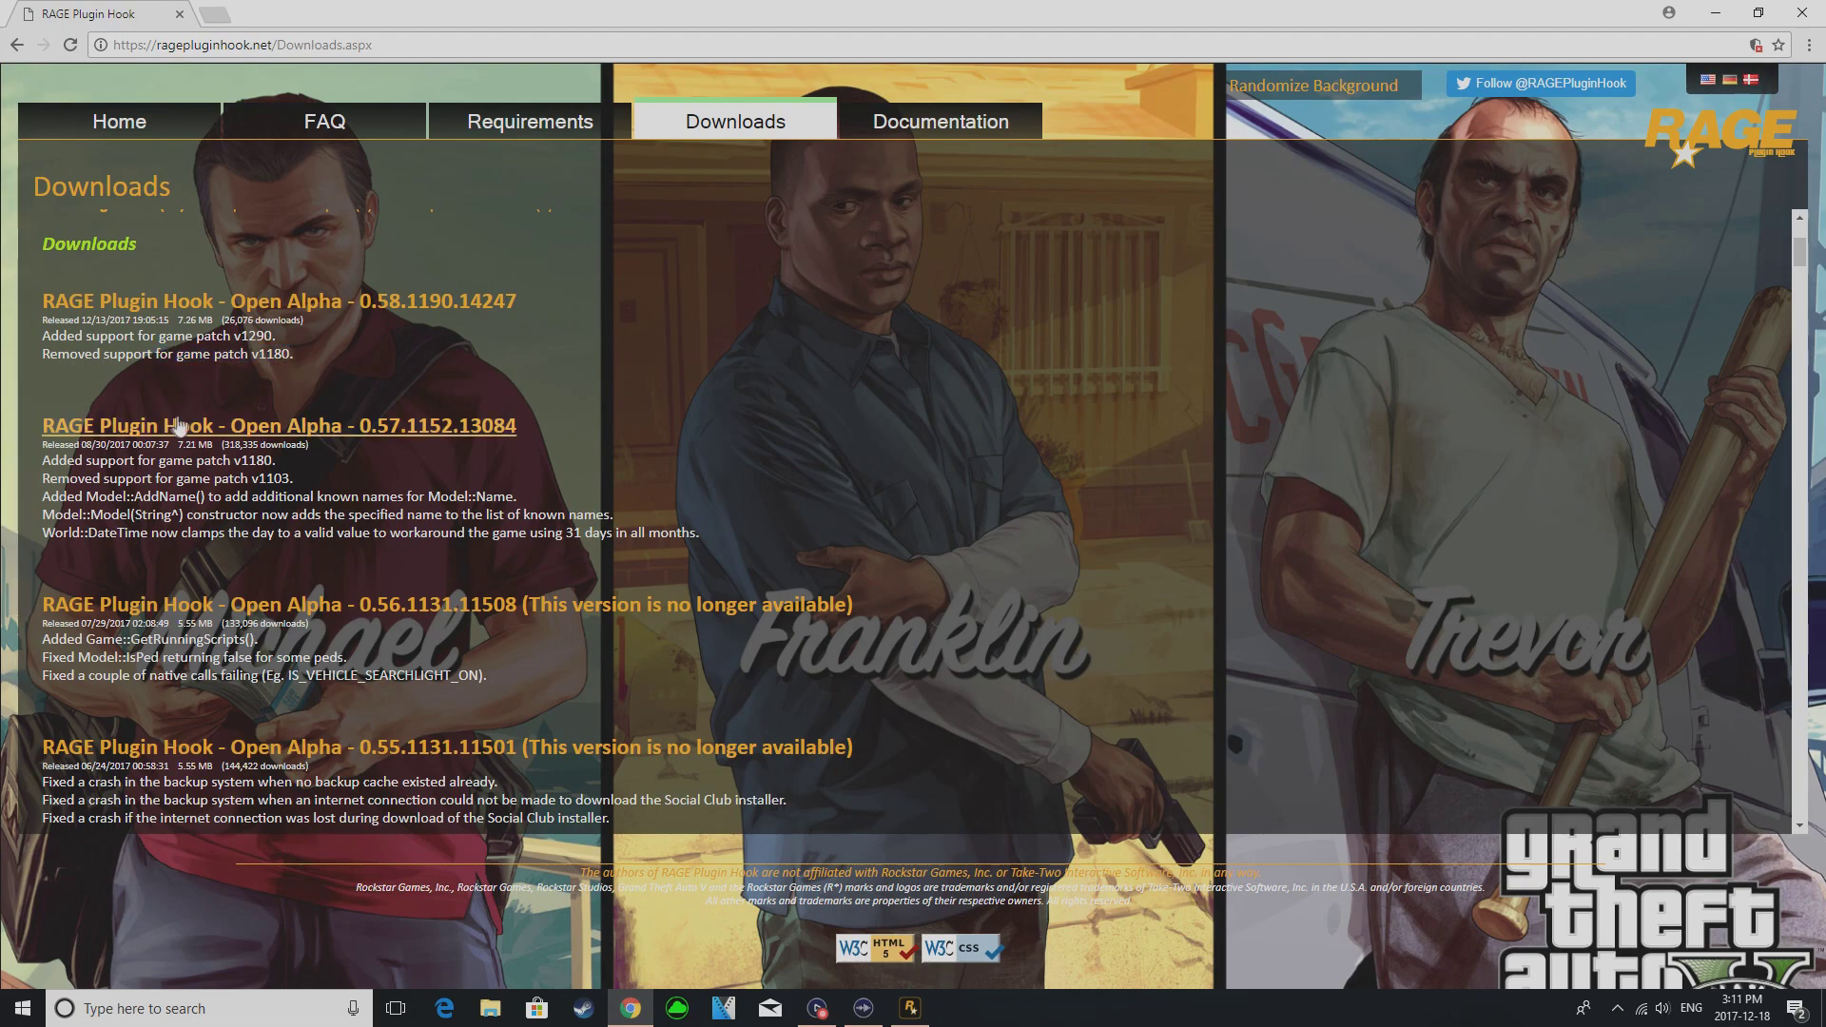
drag(59, 461, 305, 468)
click(294, 474)
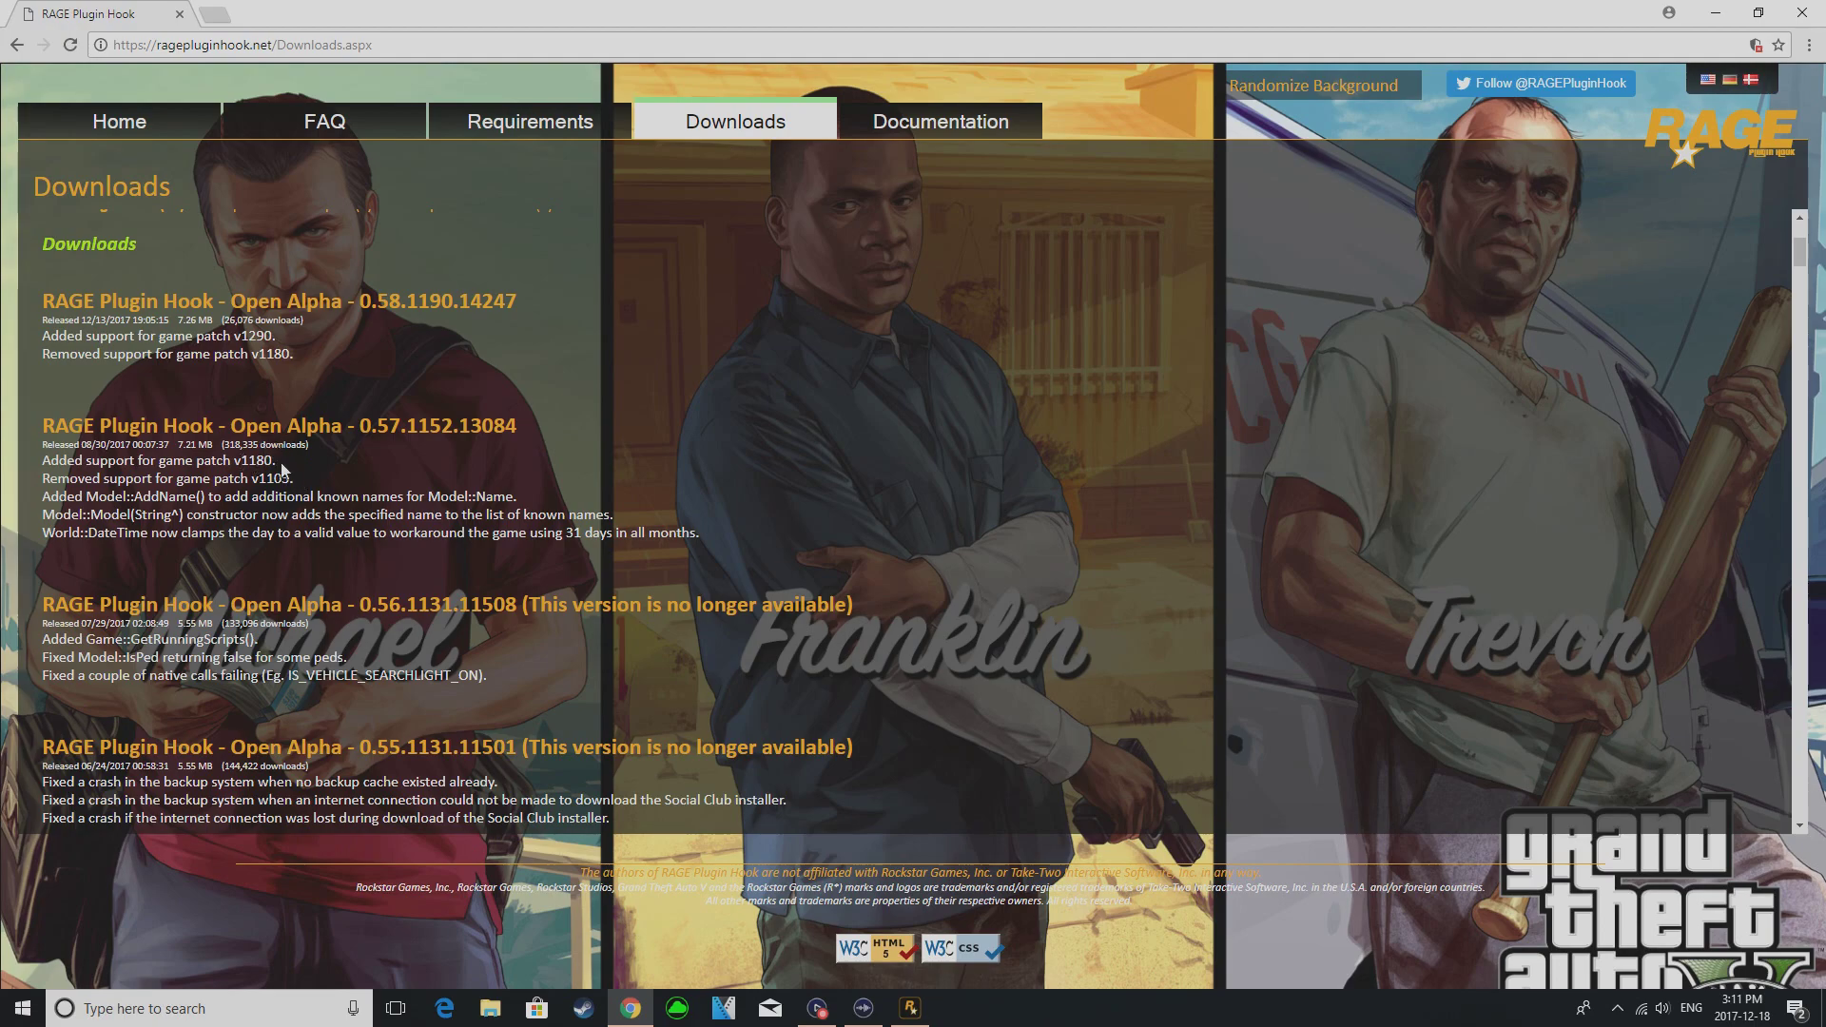
mouse_move(276, 464)
mouse_down()
mouse_move(95, 430)
mouse_move(100, 455)
mouse_move(64, 460)
mouse_move(250, 466)
mouse_up()
- Minimize Chrome, close RAGE Plugin Hook settings and open the Grand Theft Auto V folder
click(1715, 10)
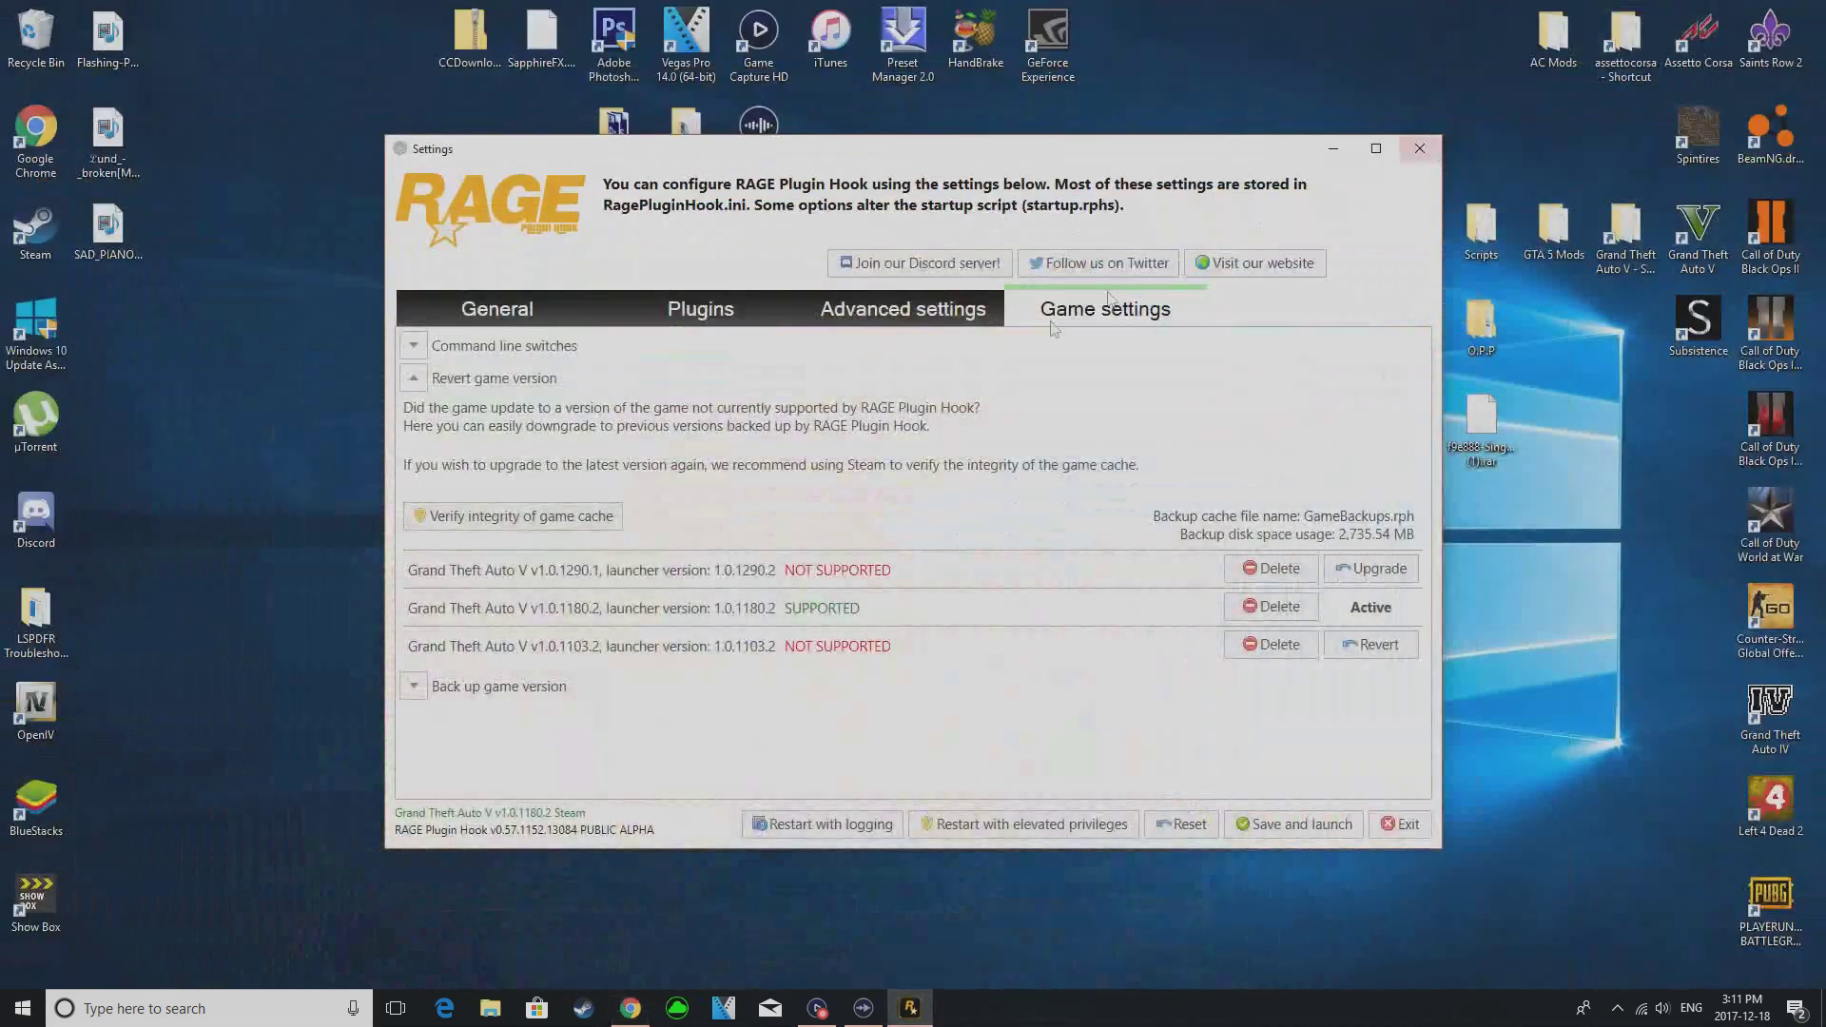
click(1332, 150)
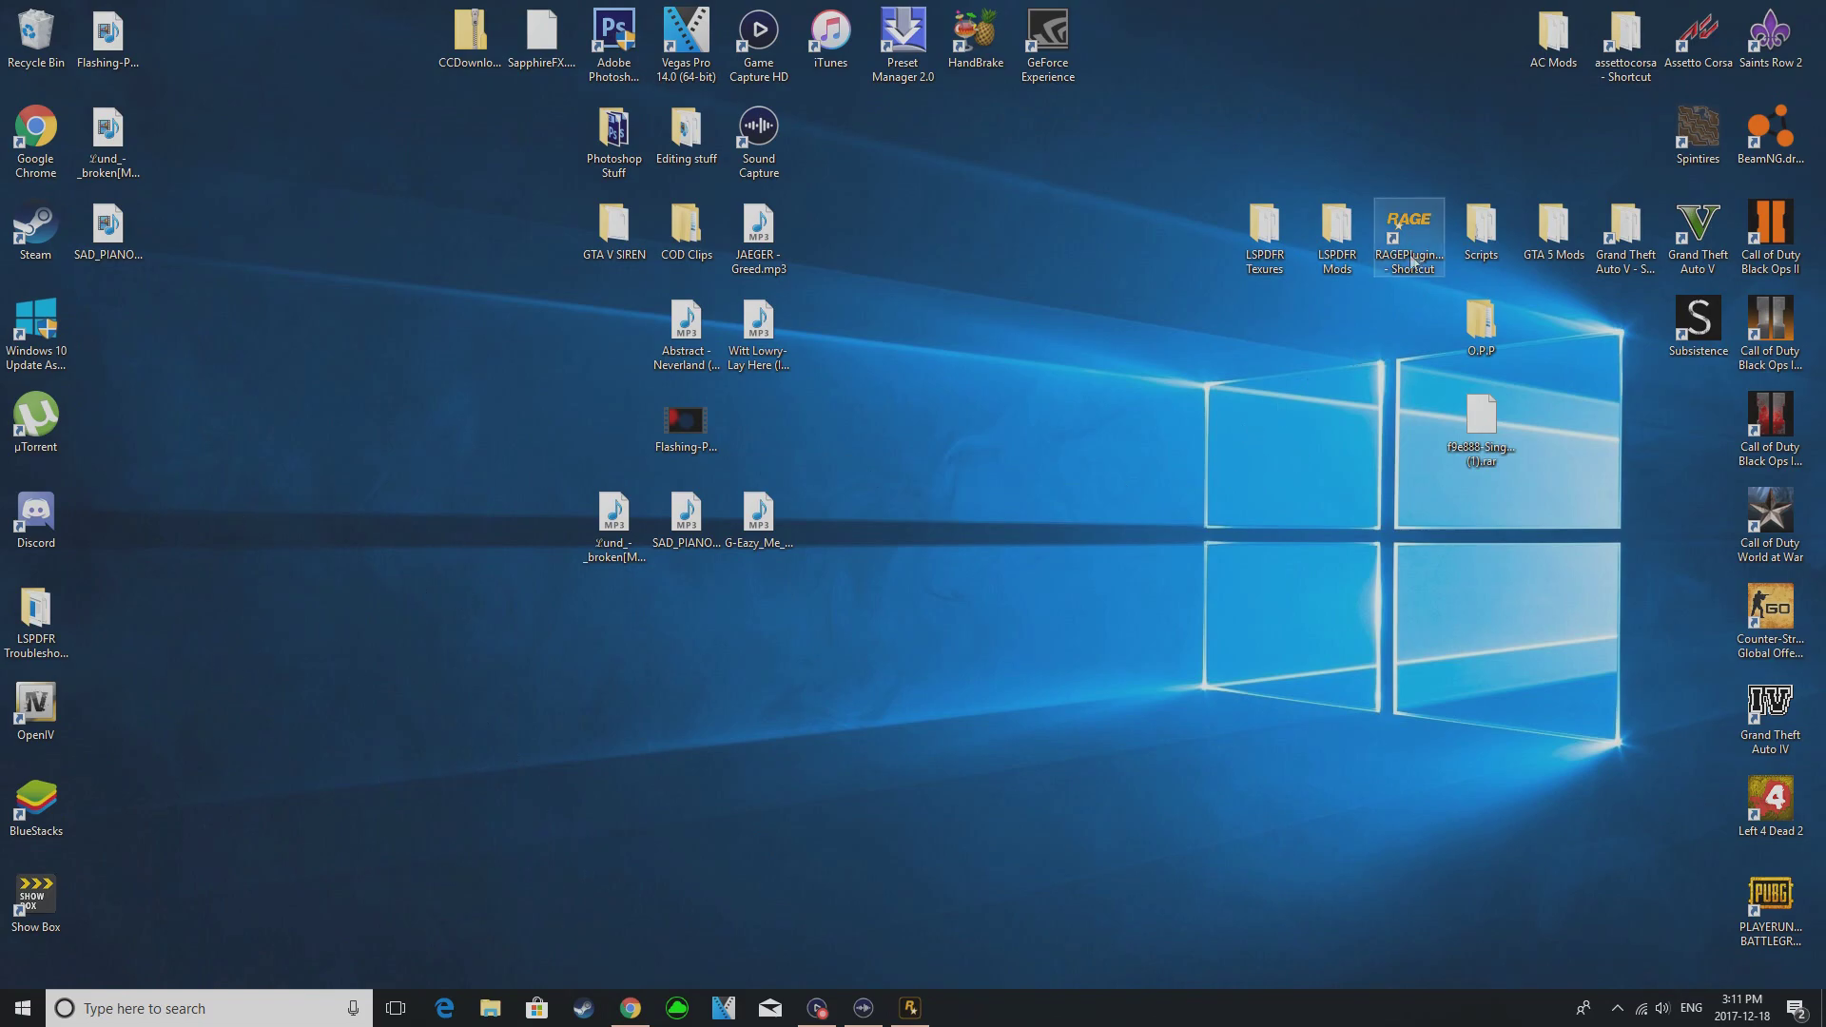
double_click(1645, 253)
scroll(951, 460, down, 12)
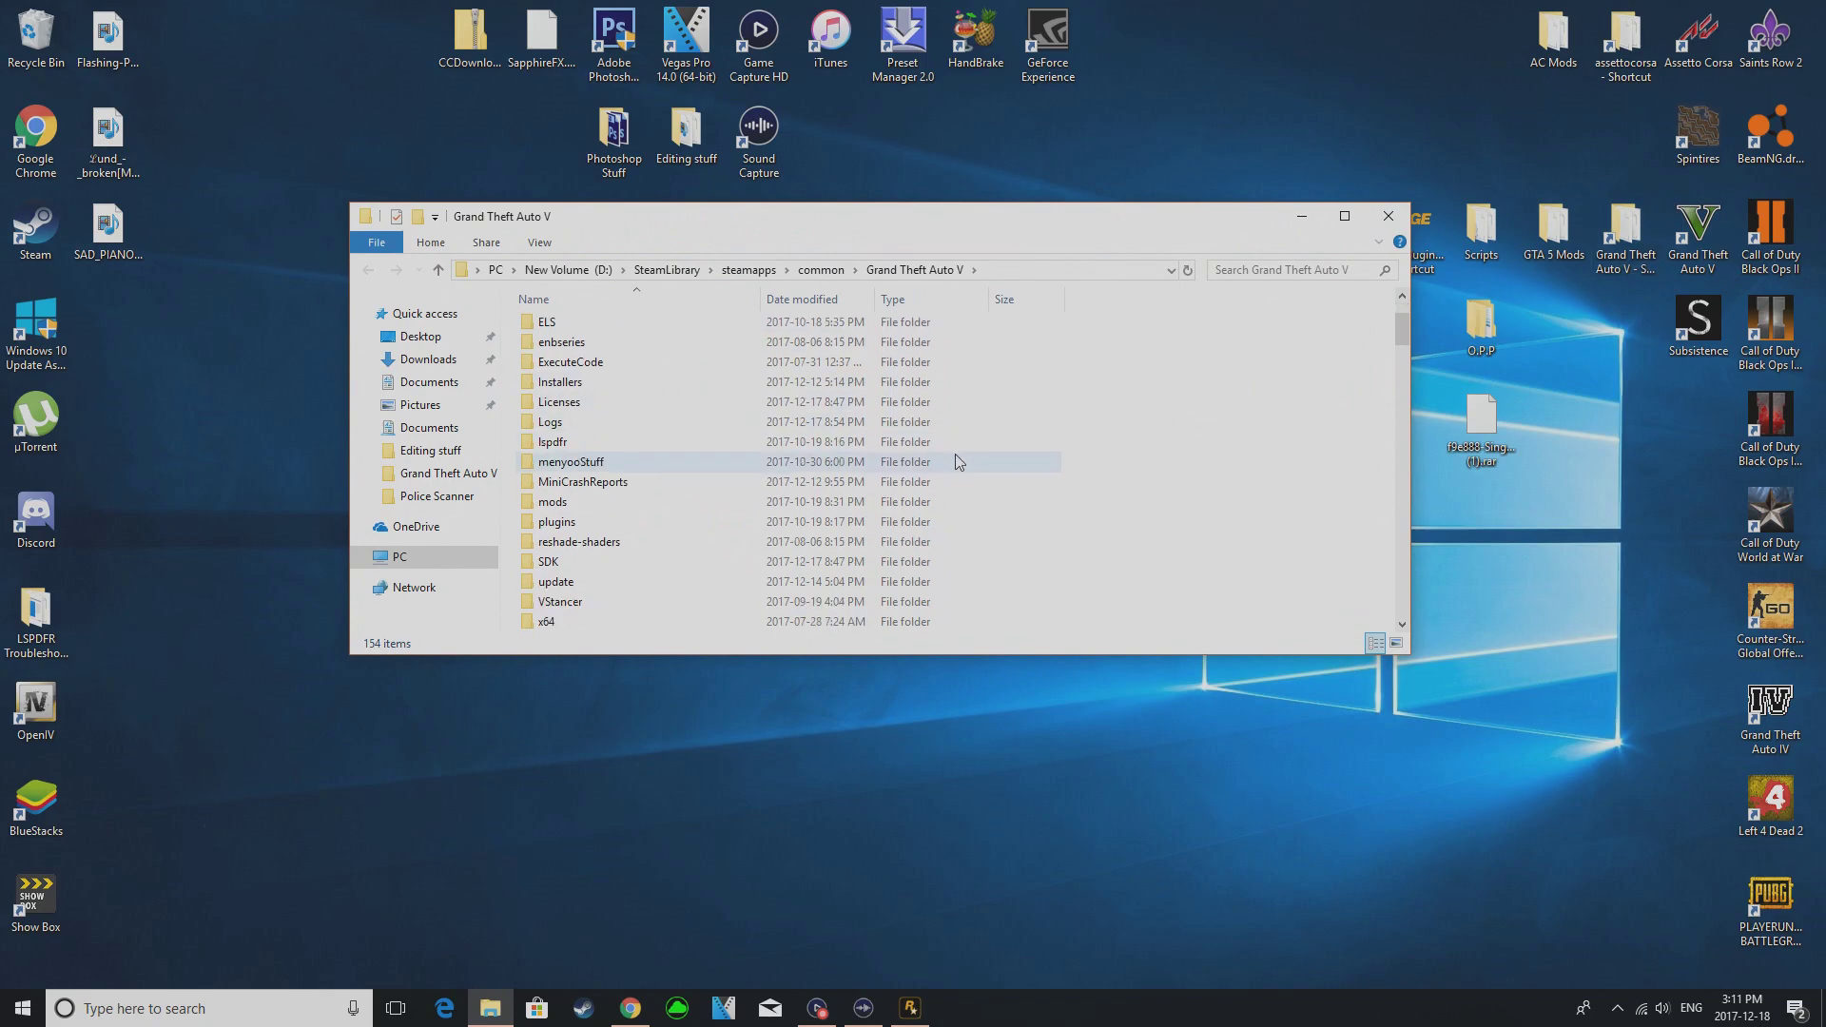
scroll(834, 461, down, 10)
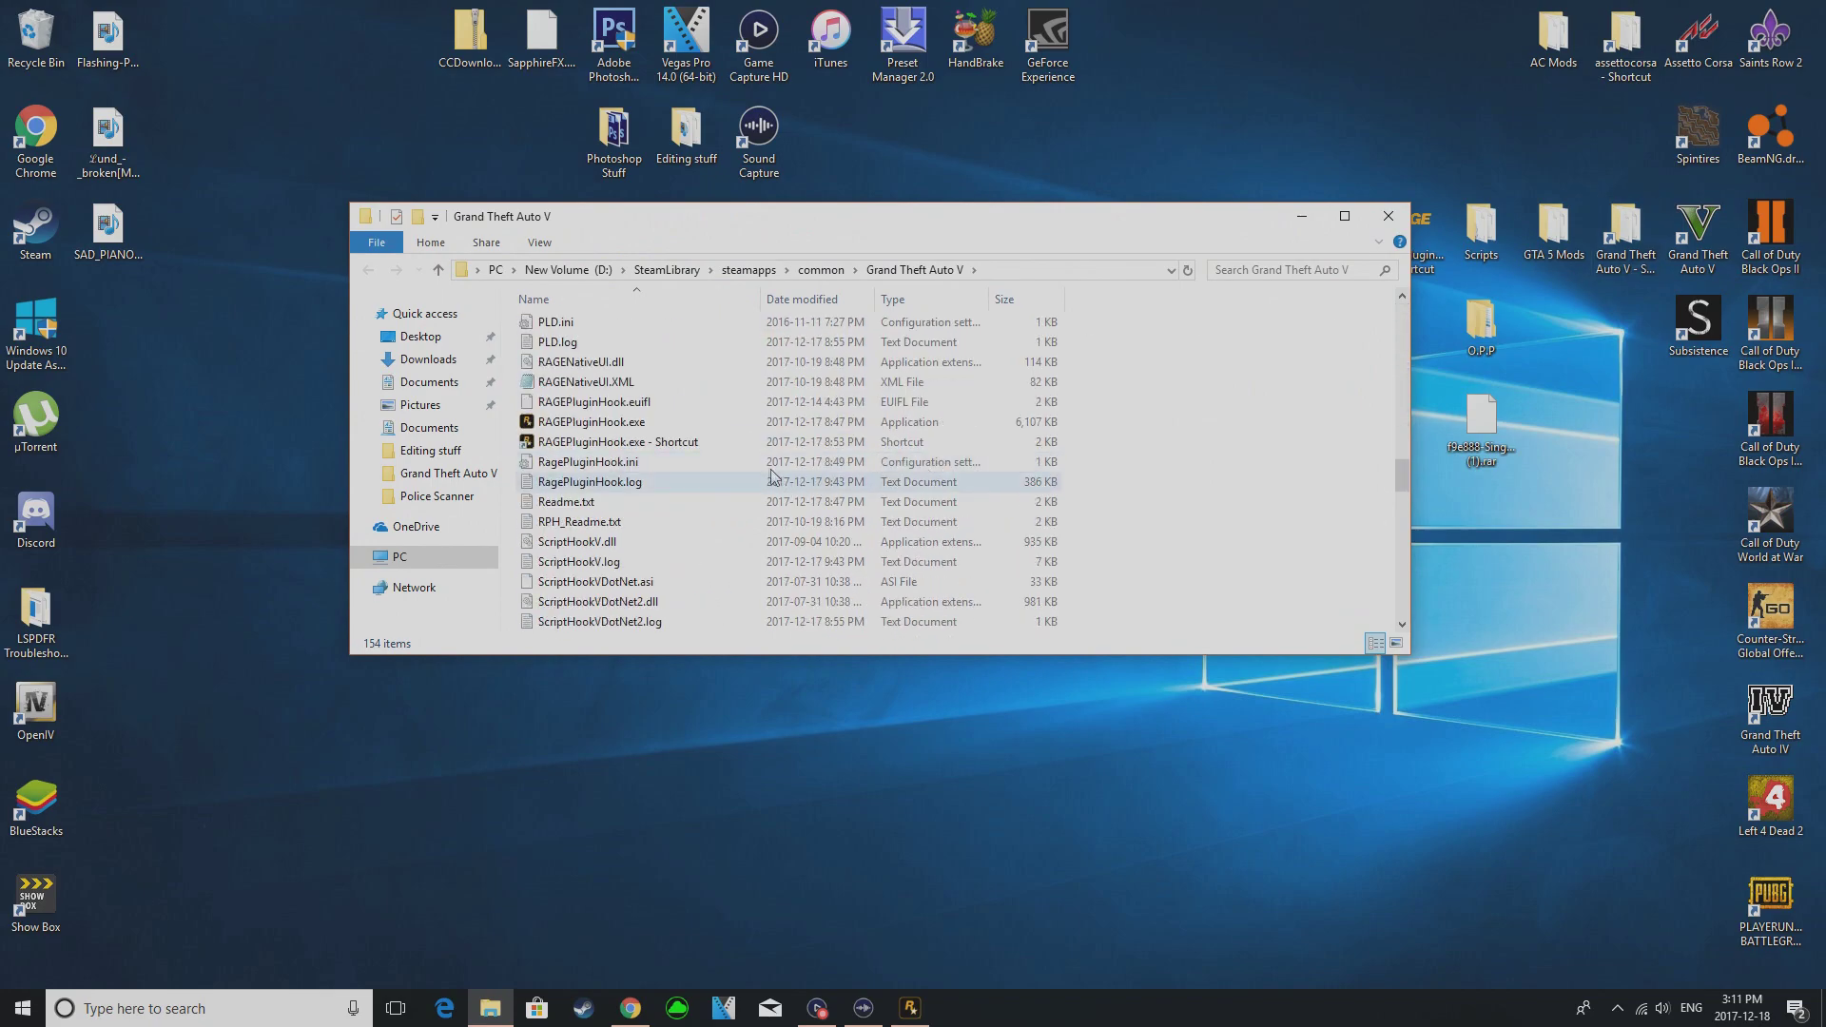
- Create a desktop shortcut to RAGEPluginHook.exe and launch it
drag(718, 501, 1424, 246)
key(alt+F4)
double_click(1422, 243)
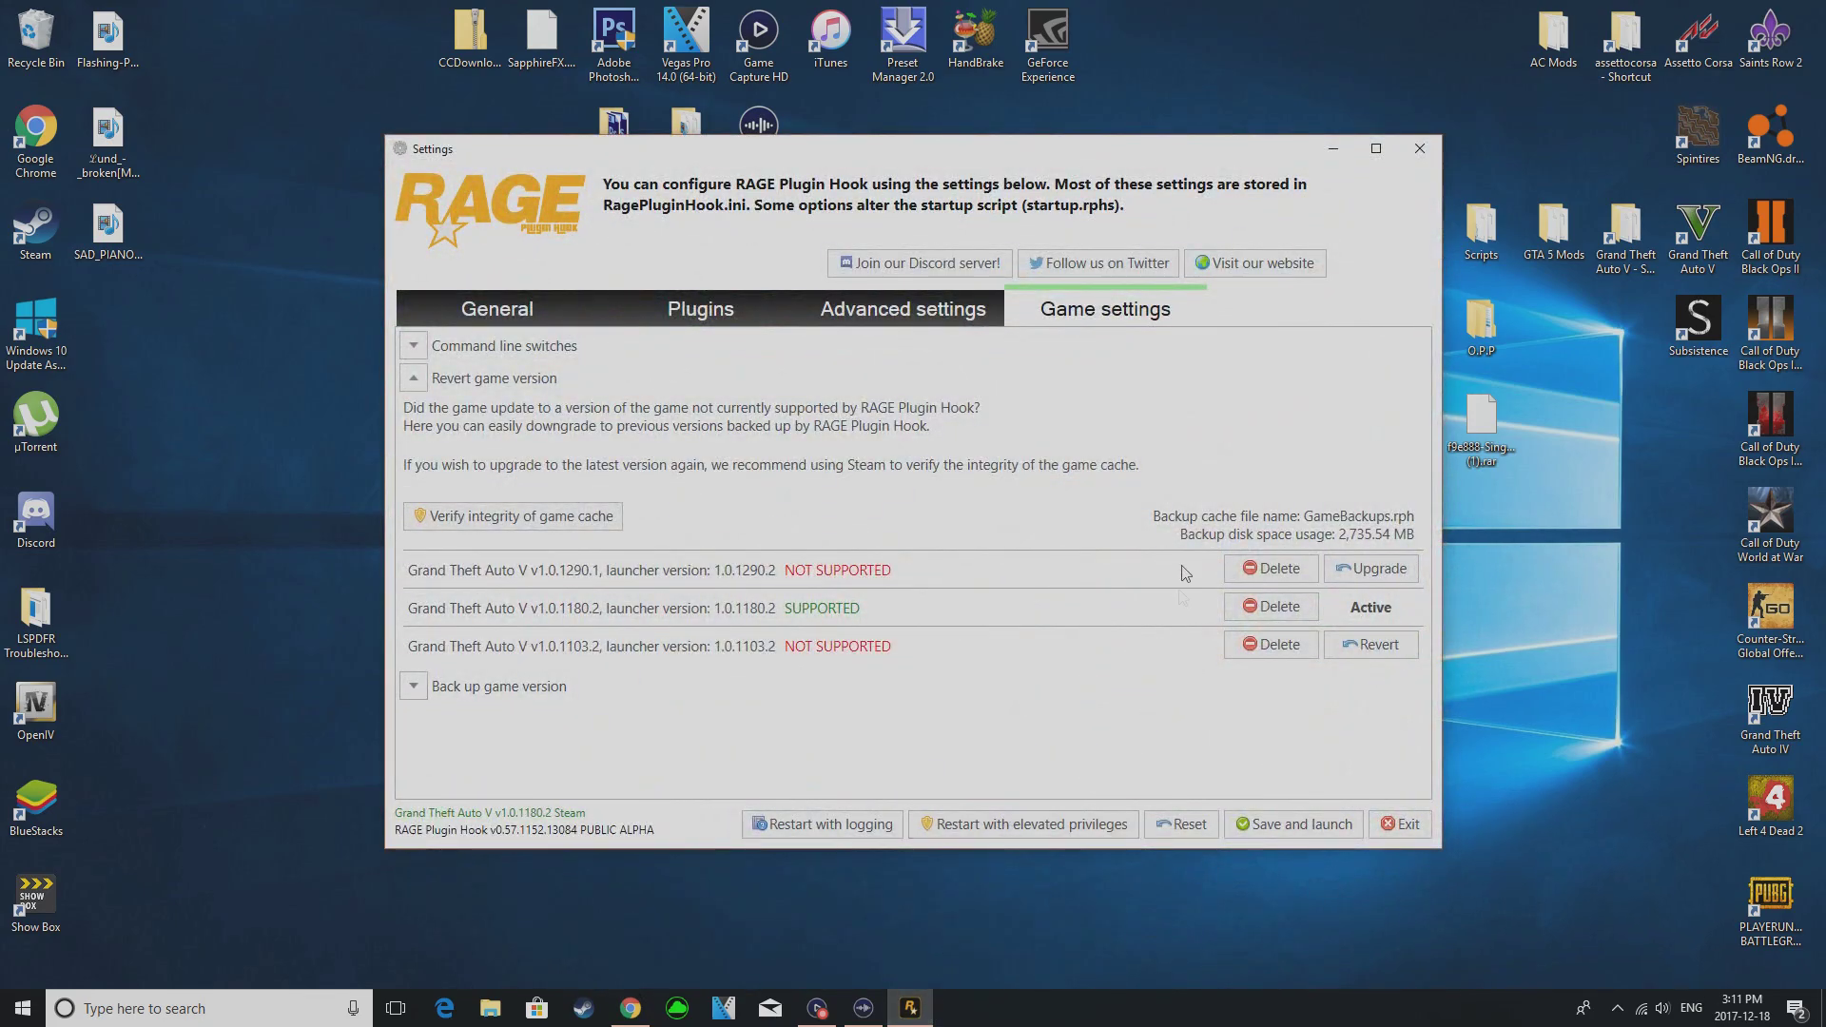
- Review General and Game settings, close Settings, and continue on 0.57 past the no-support warning
click(549, 317)
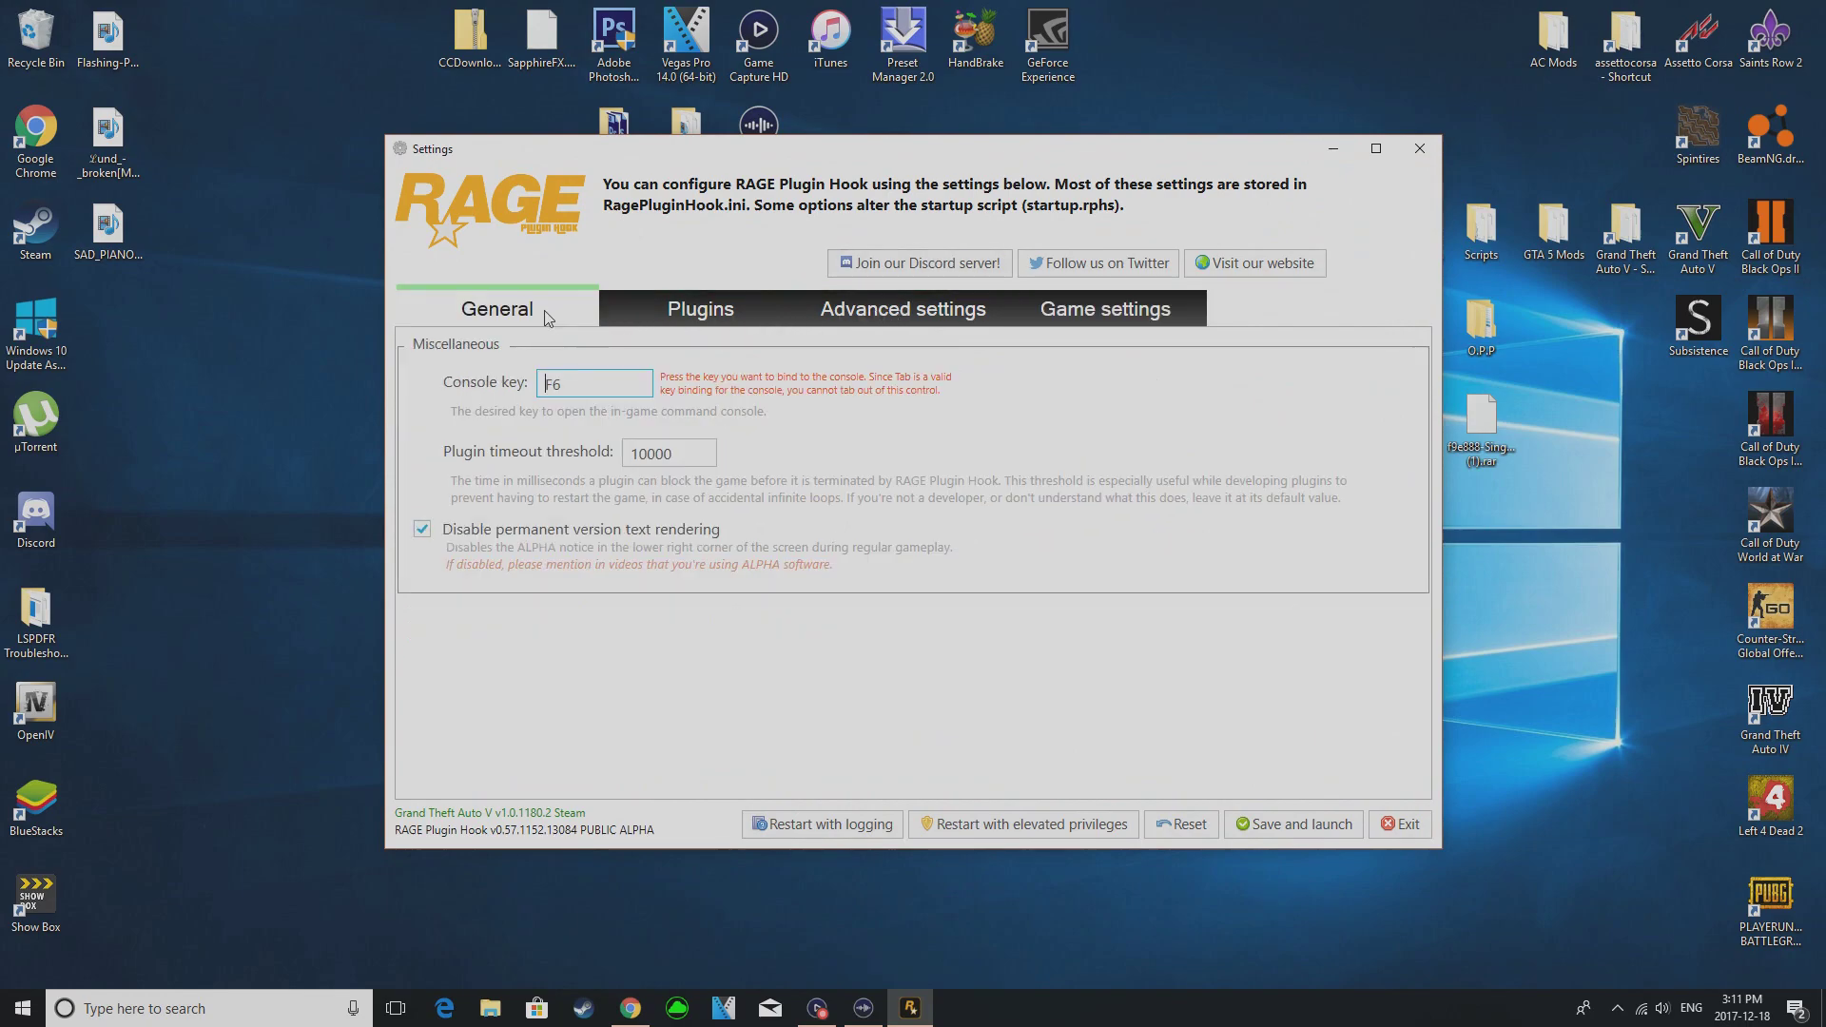
click(1155, 325)
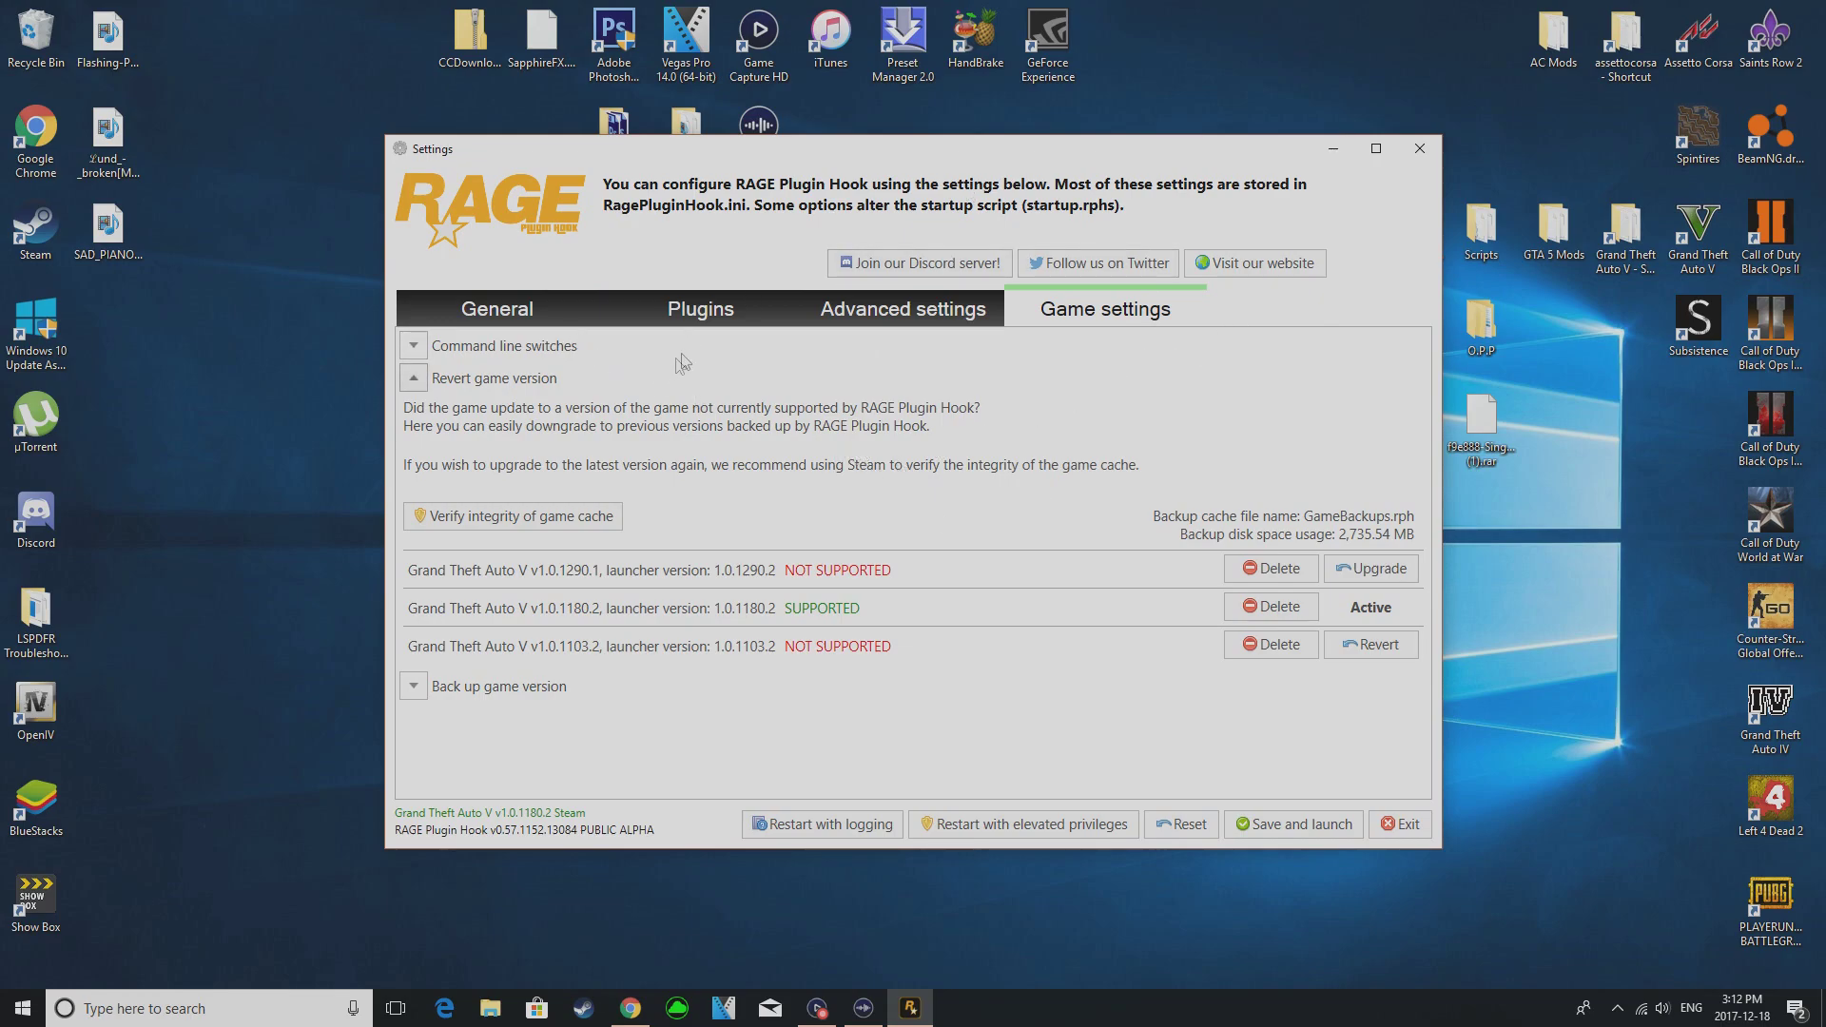
click(1419, 149)
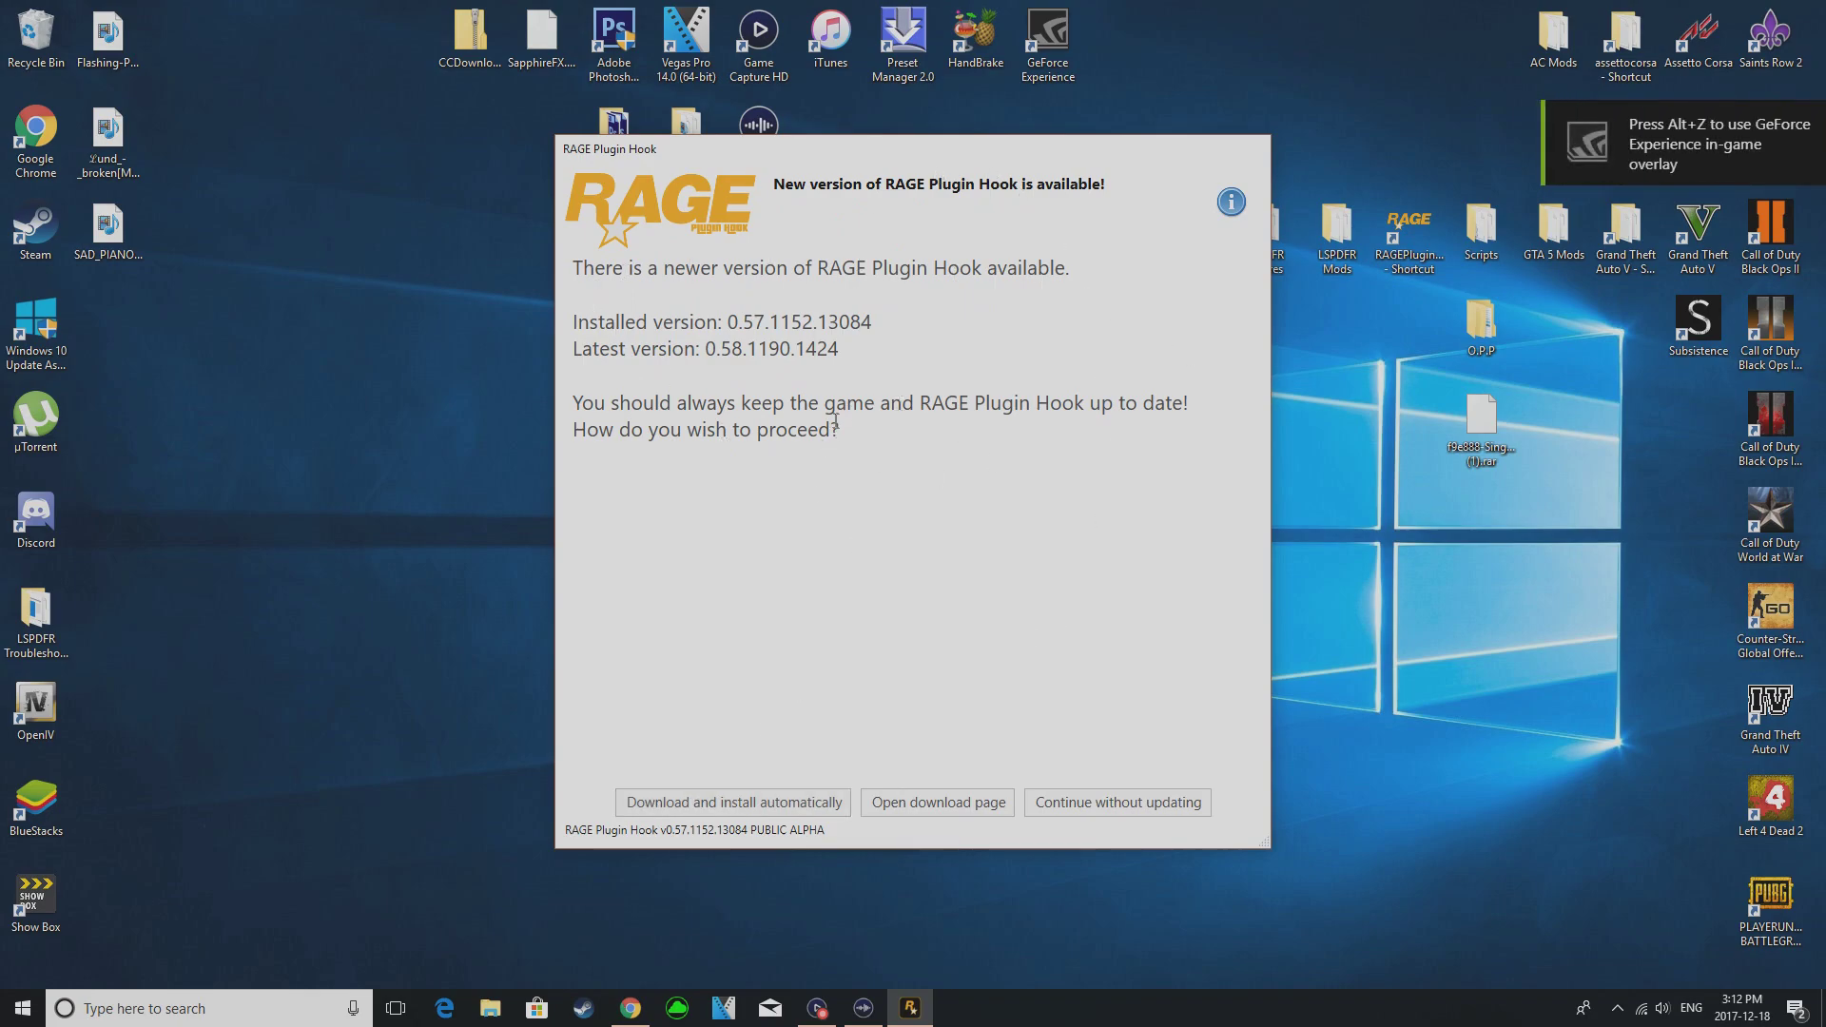
click(1134, 802)
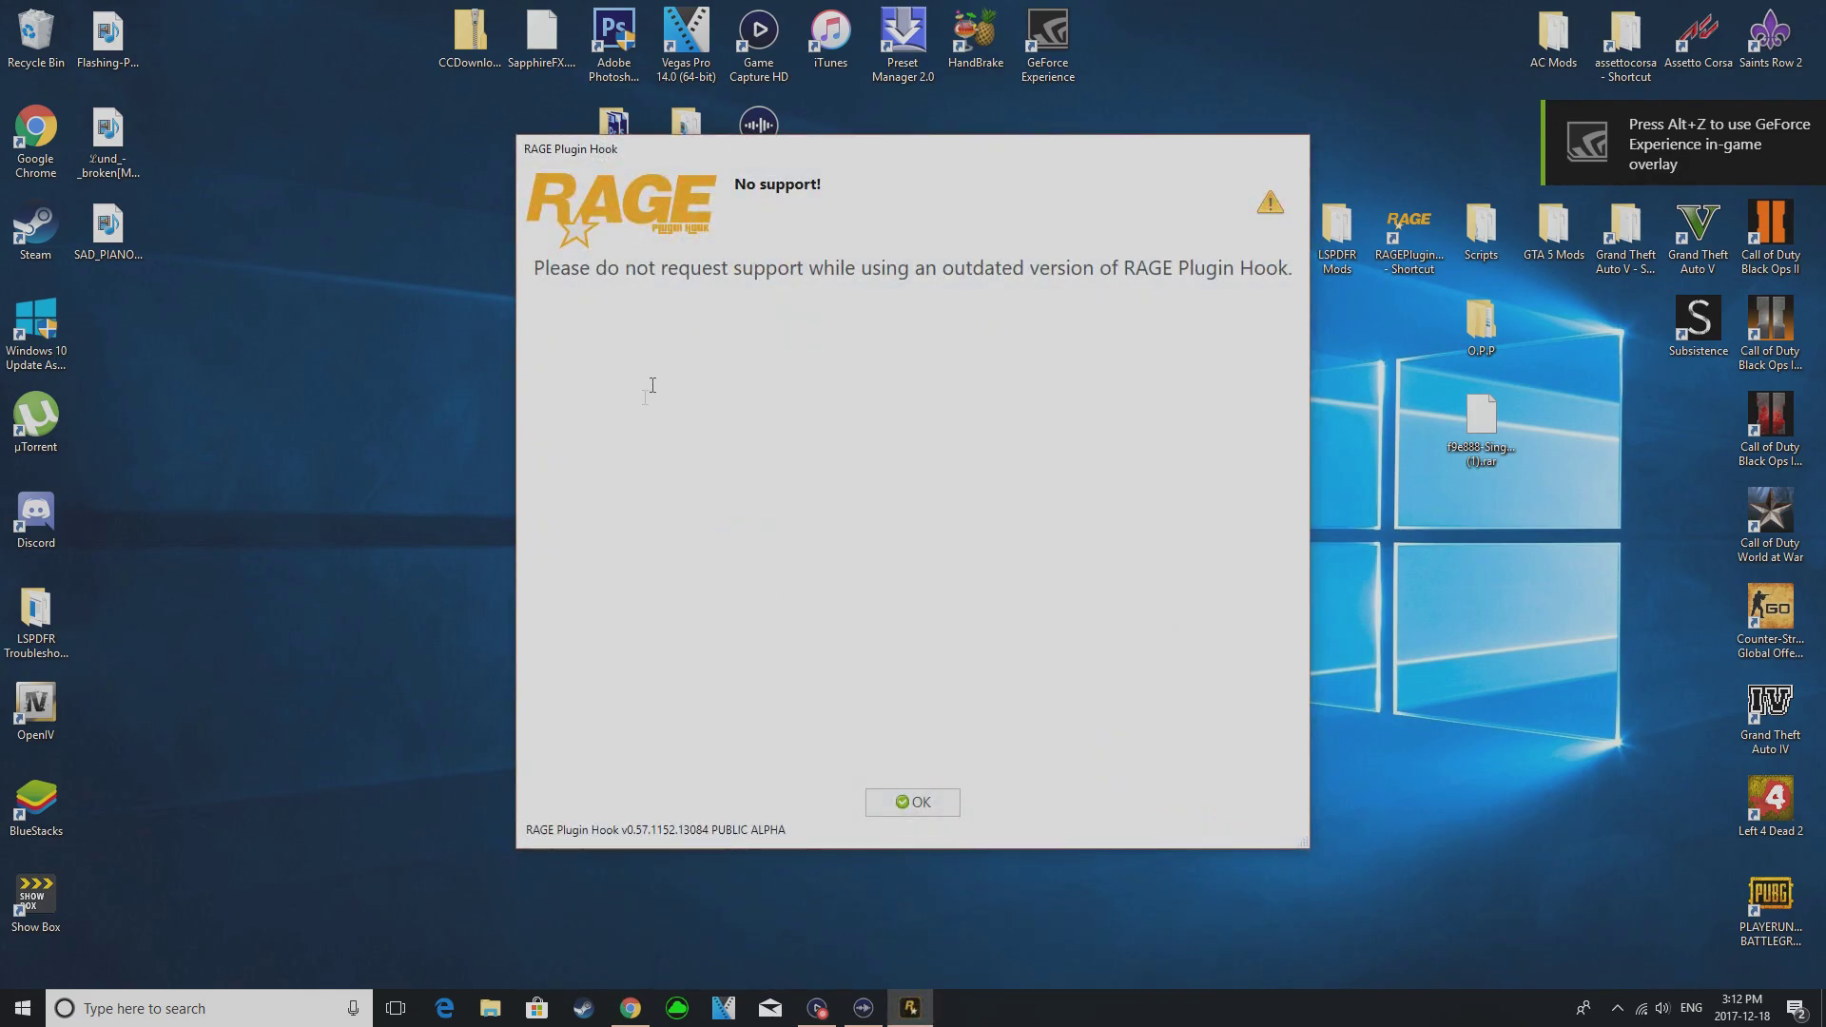
click(910, 802)
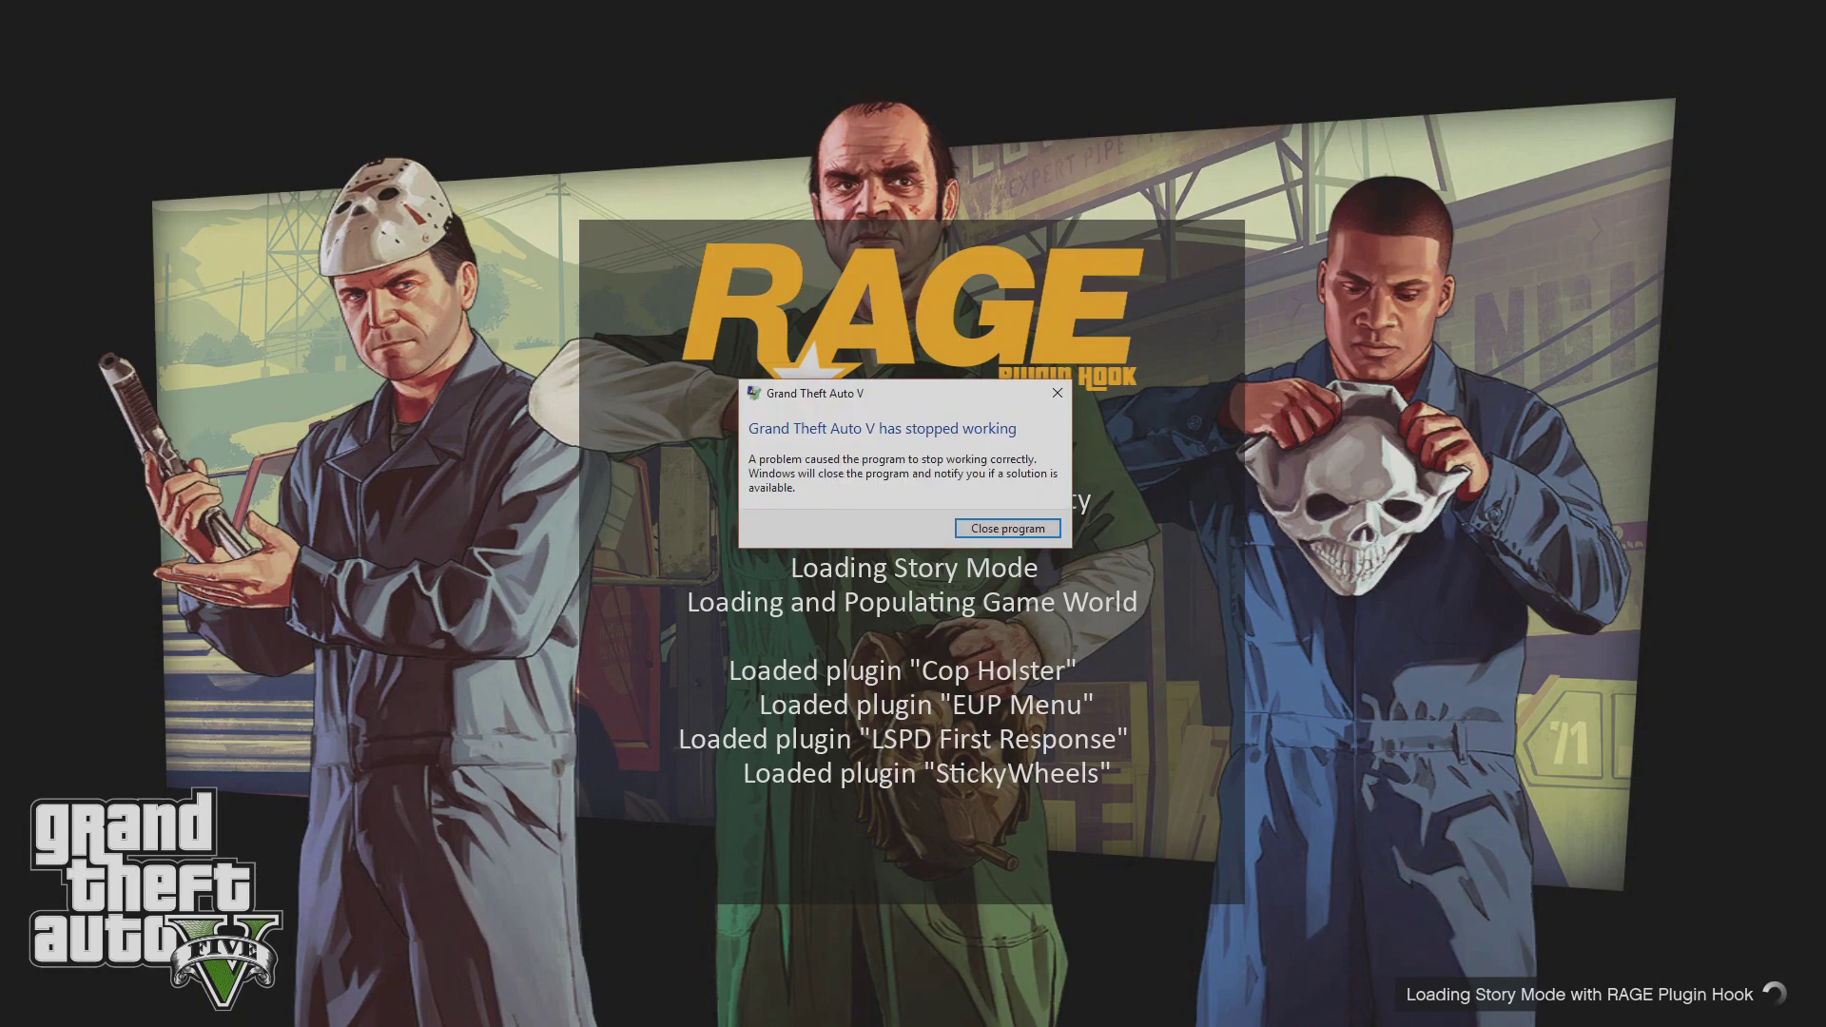
- Leave the crashed full-screen game for the Windows Start menu
key(super)
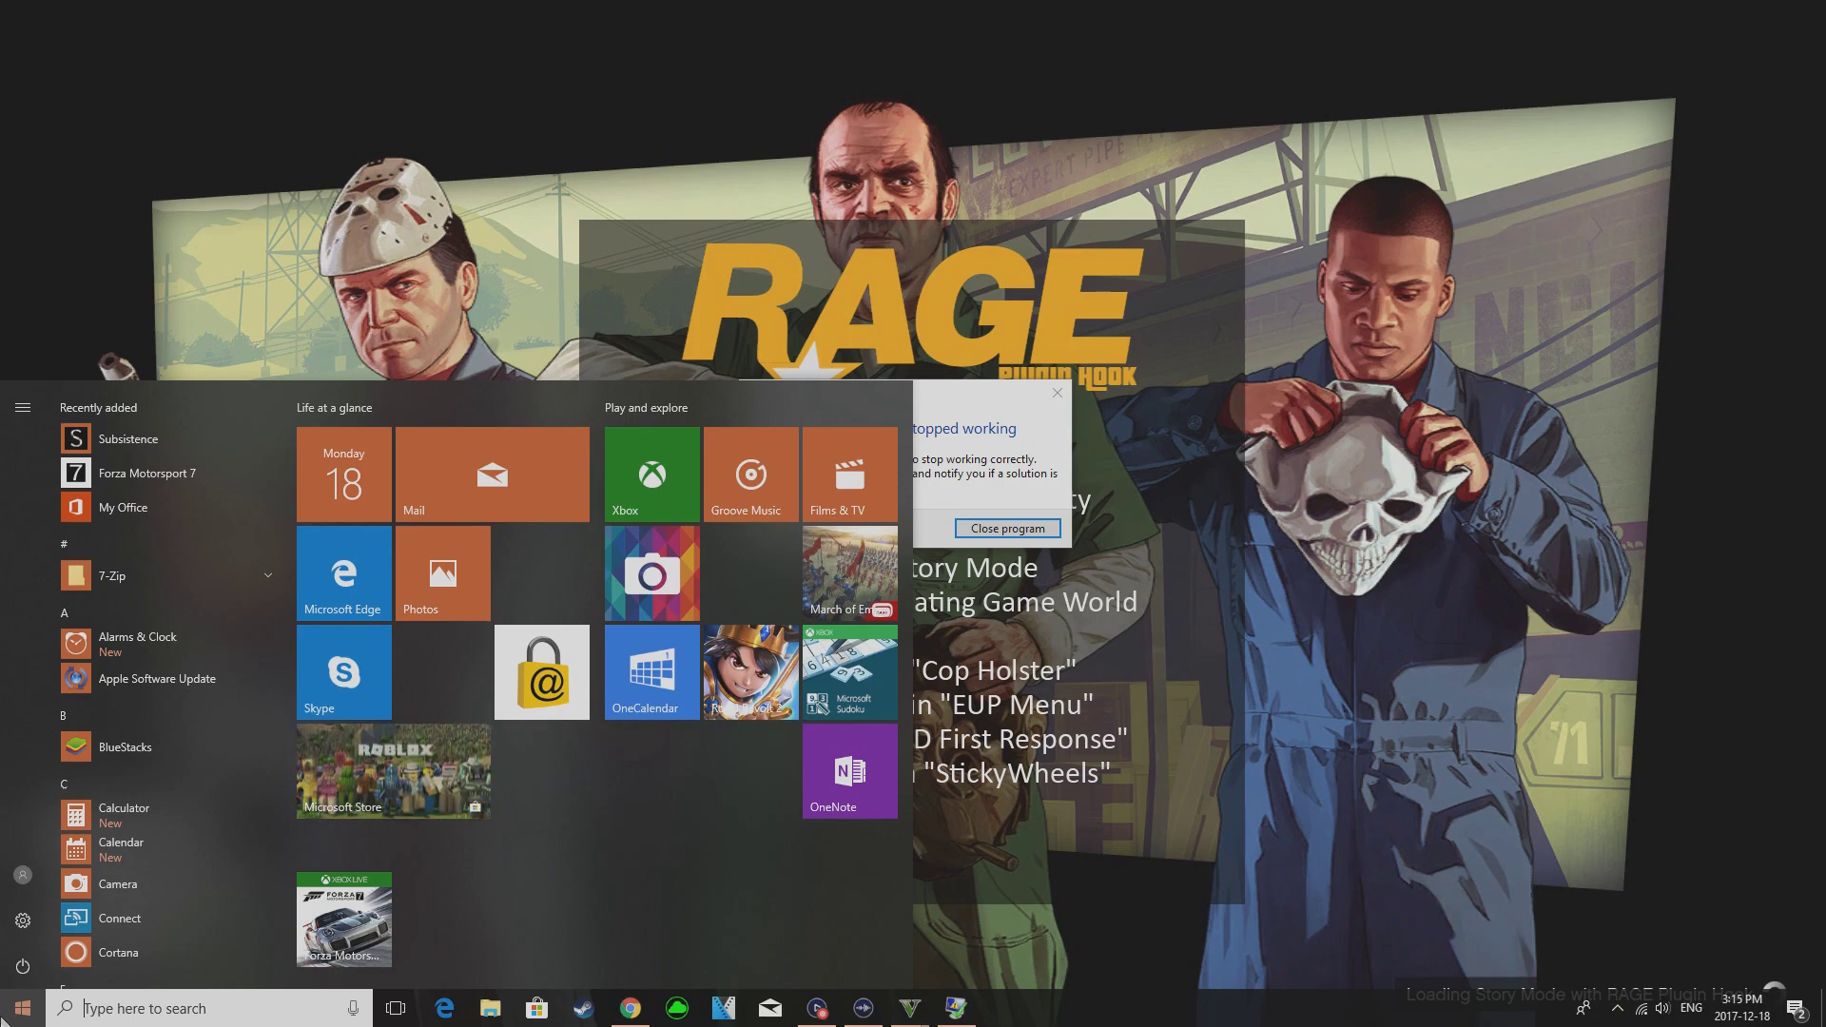
- Return from the Start menu to full-screen GTA V
click(21, 1006)
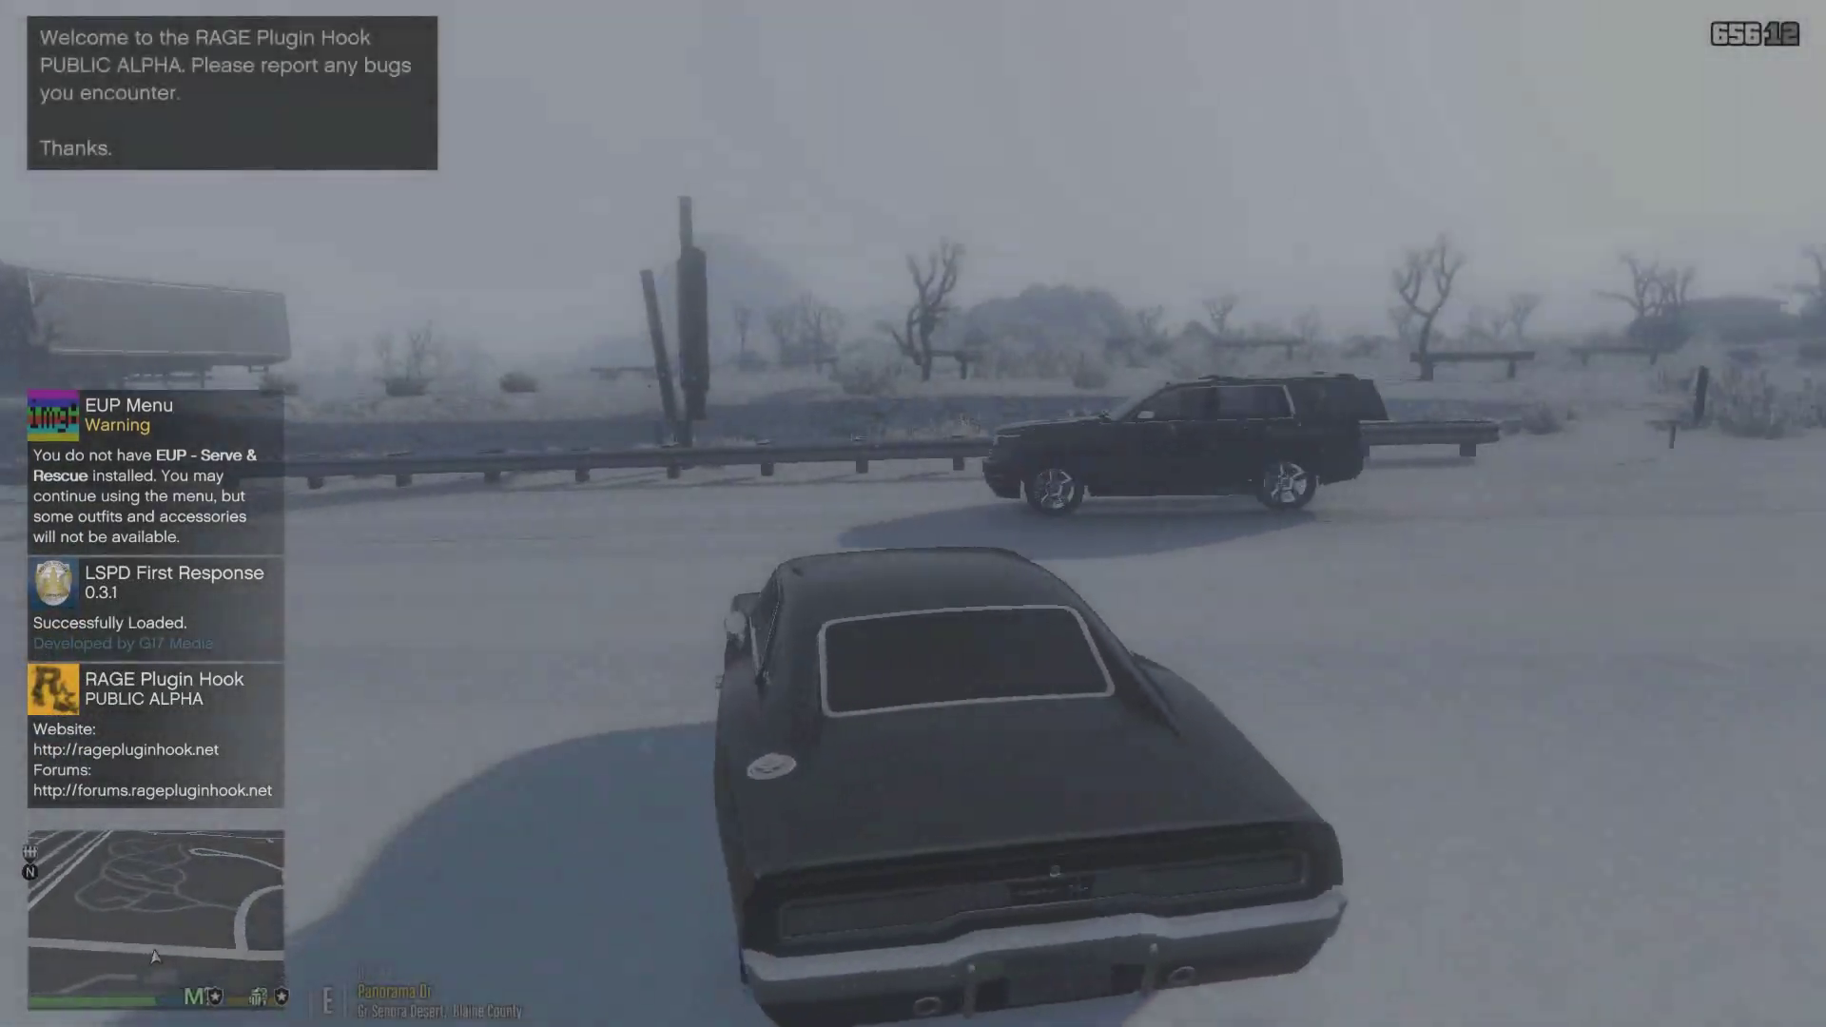
- Drive the snowy highway via Joshua Rd, Alhambra Dr and Mountain View Dr to the sheriff station
key(q)
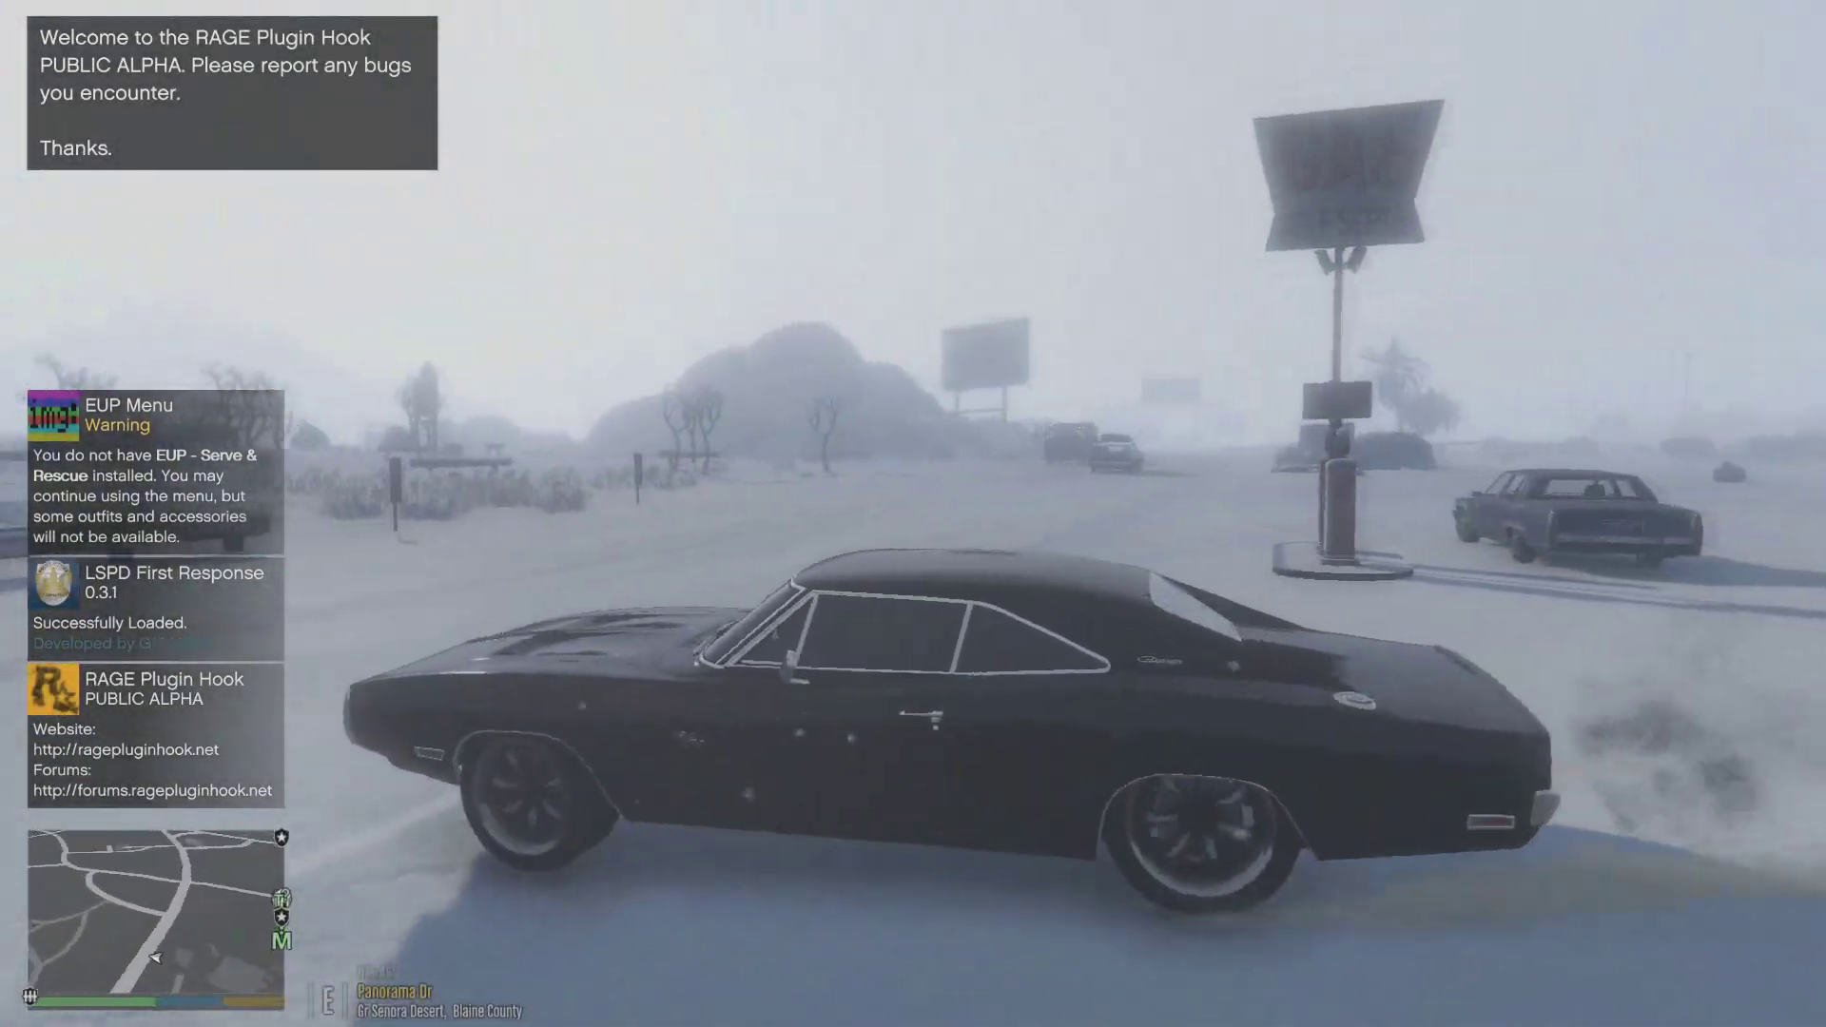
key(w)
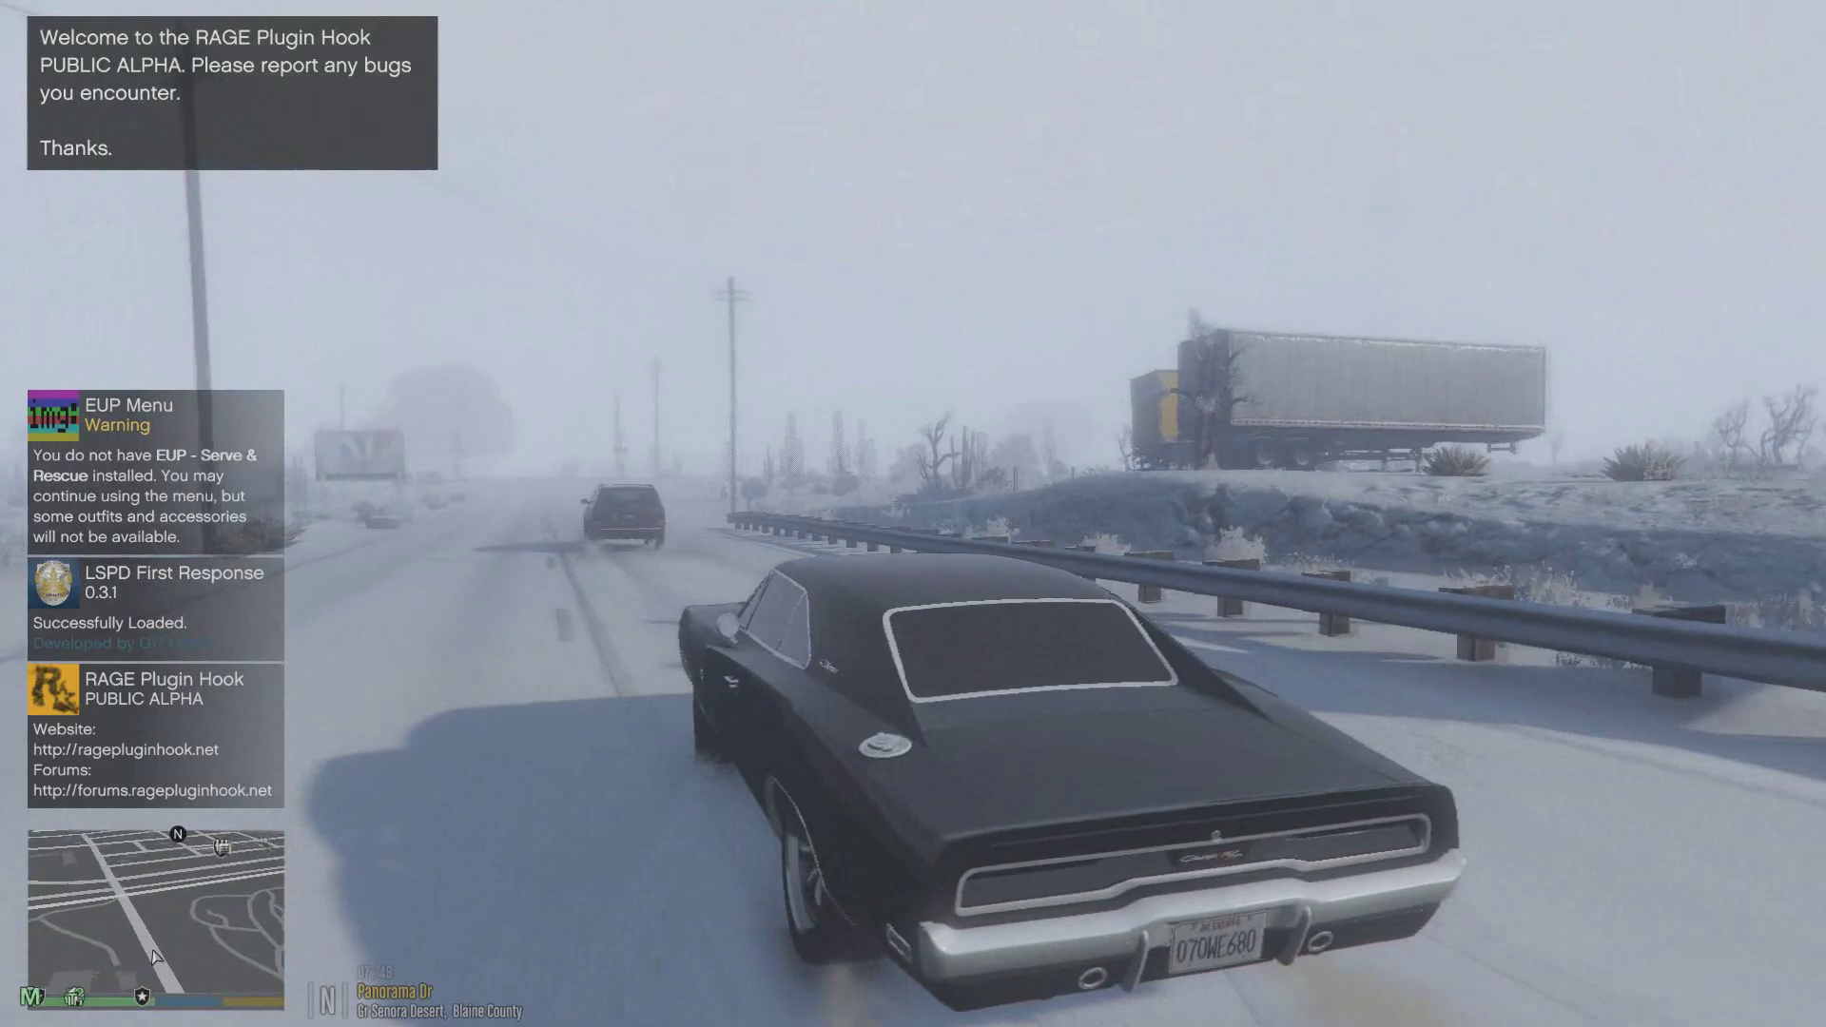
key(a)
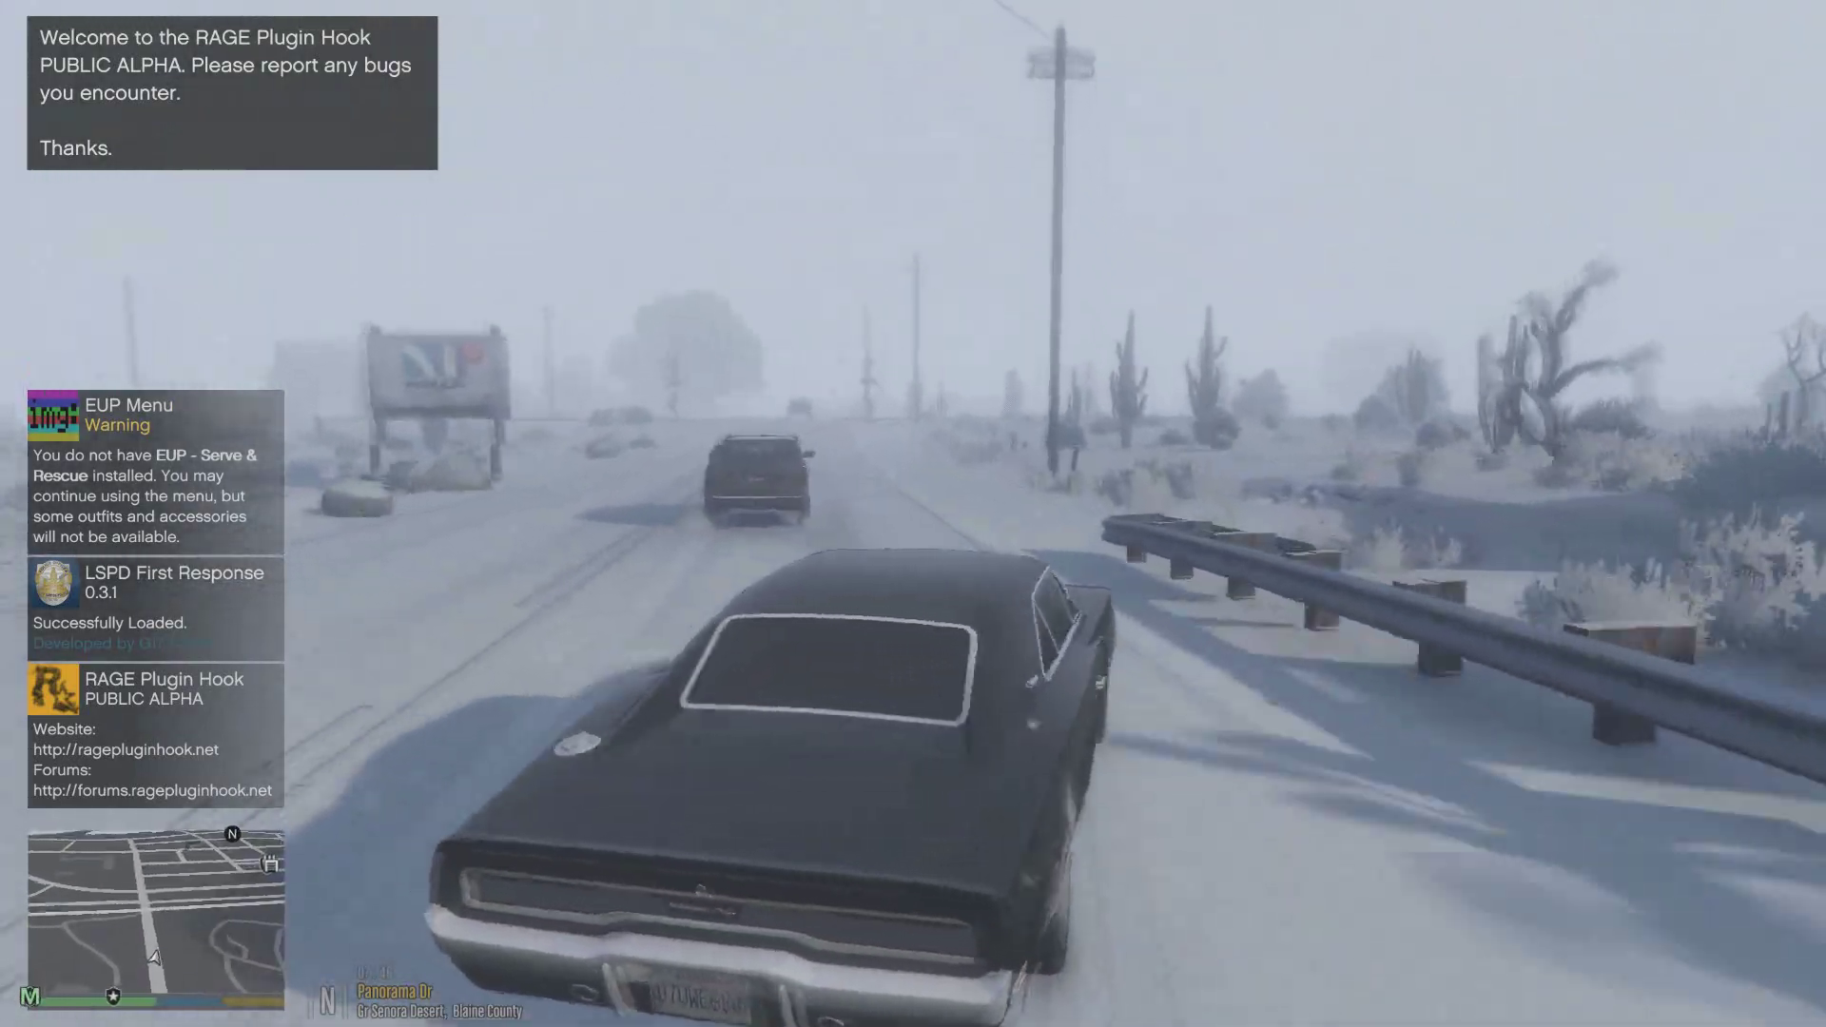
key(d)
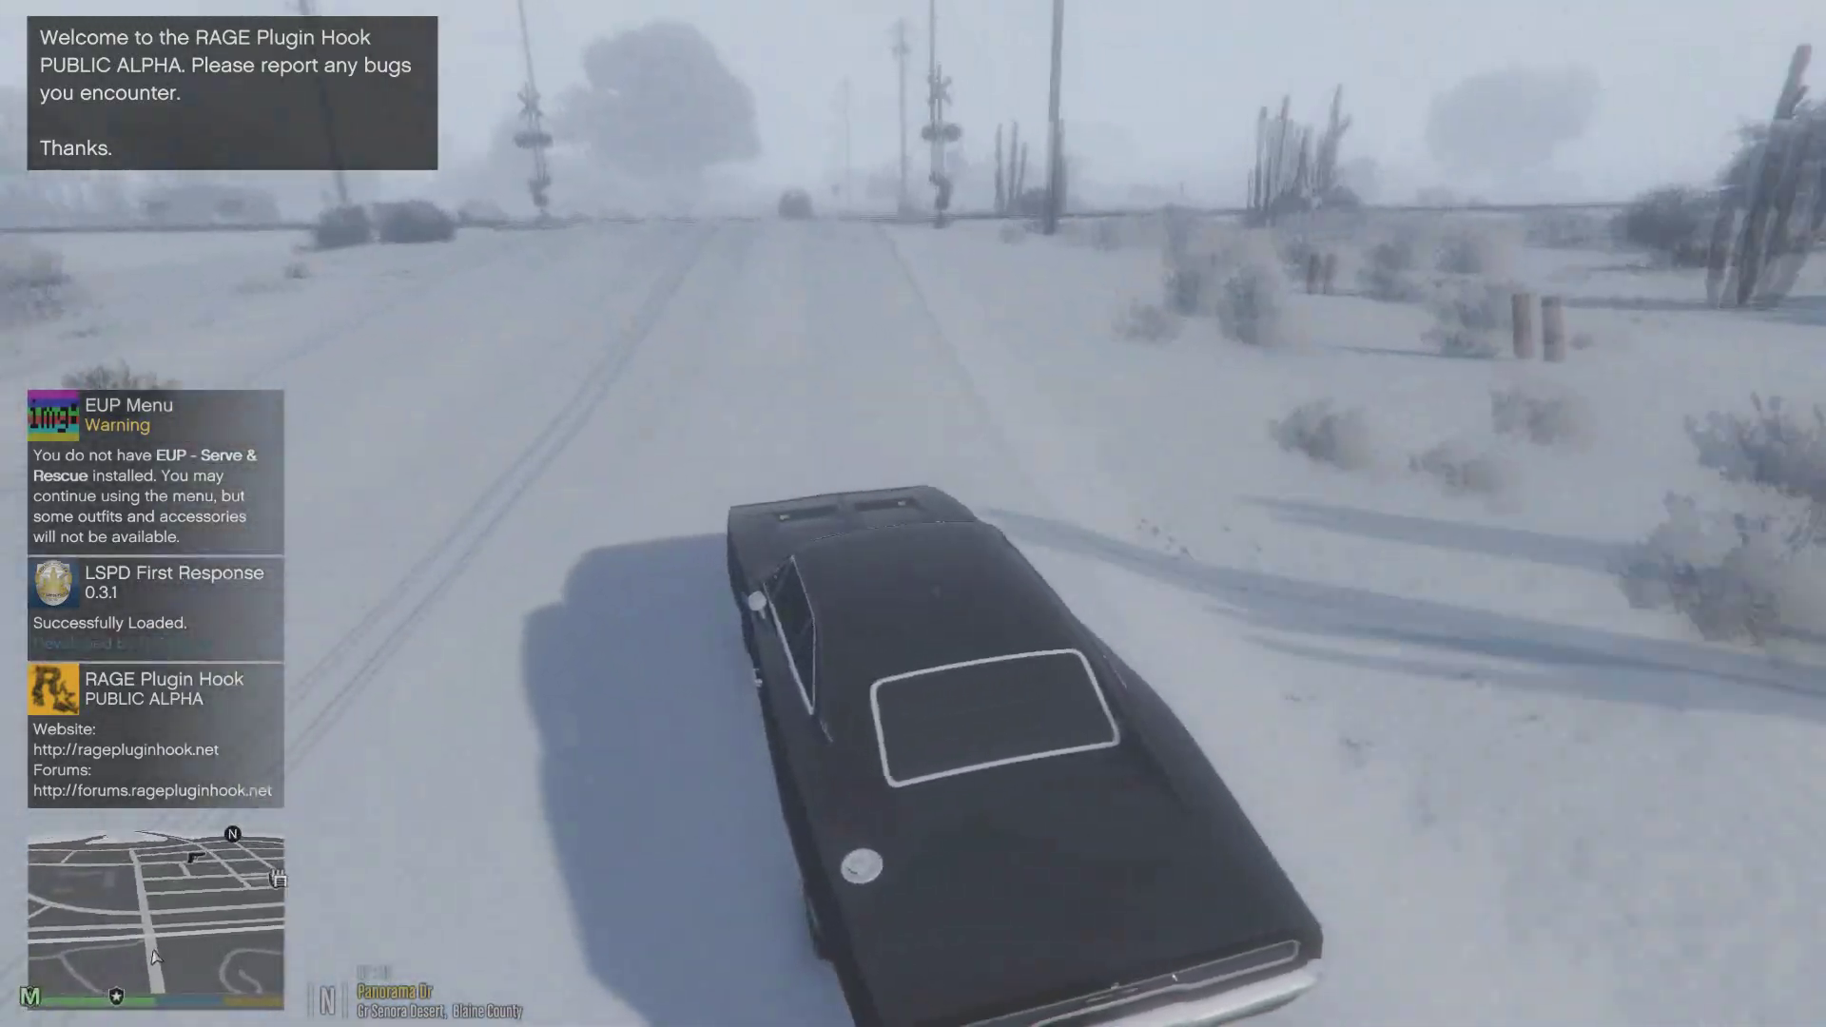
key(a)
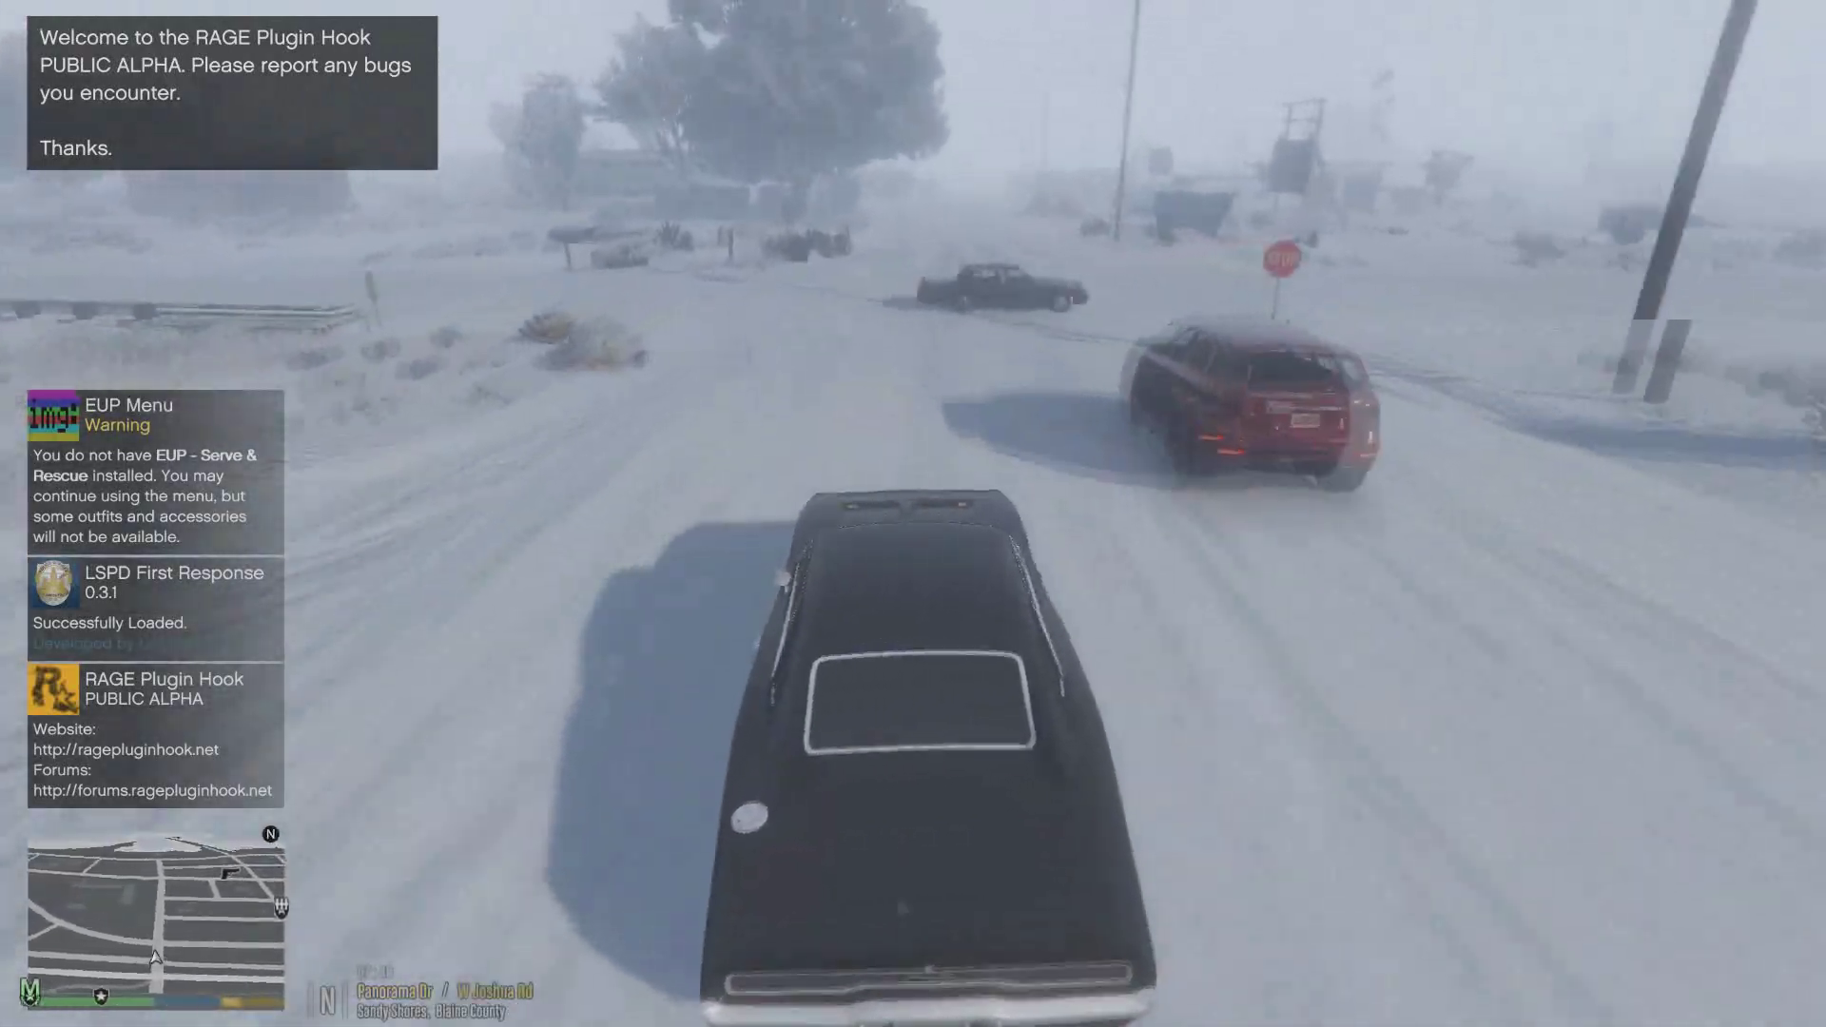
key(d)
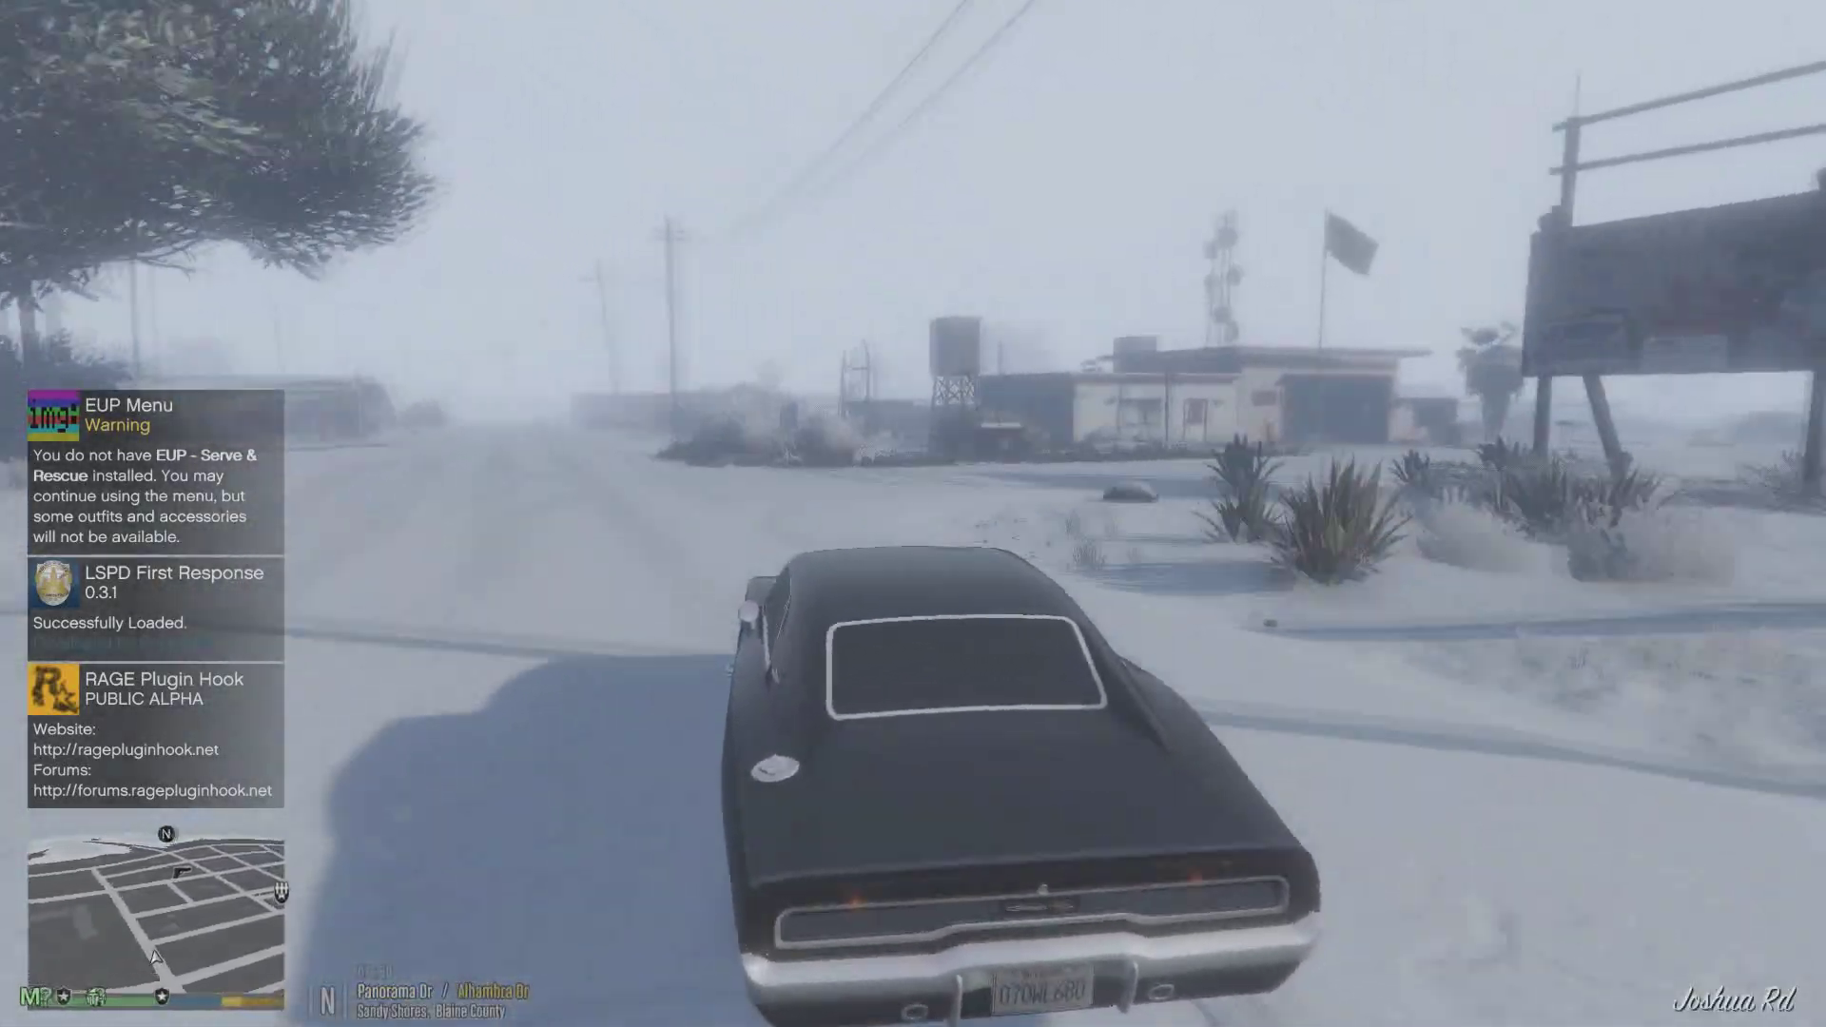
key(a)
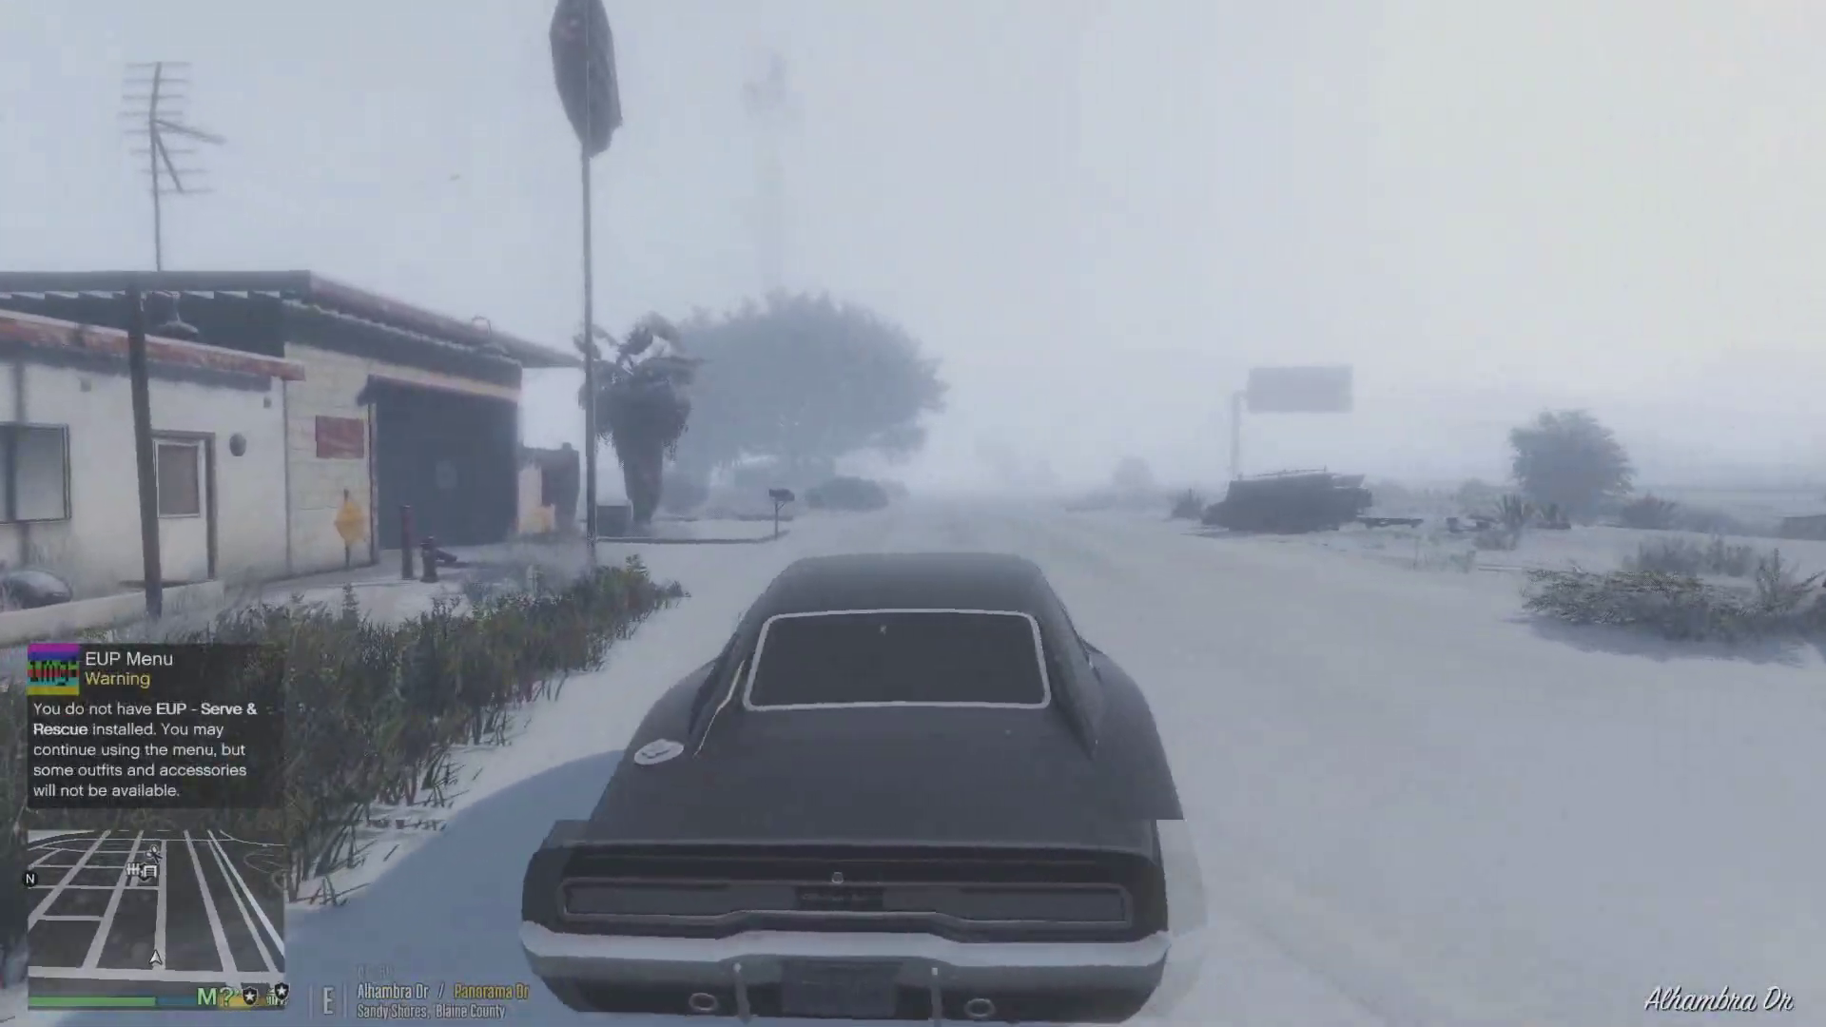
key(w)
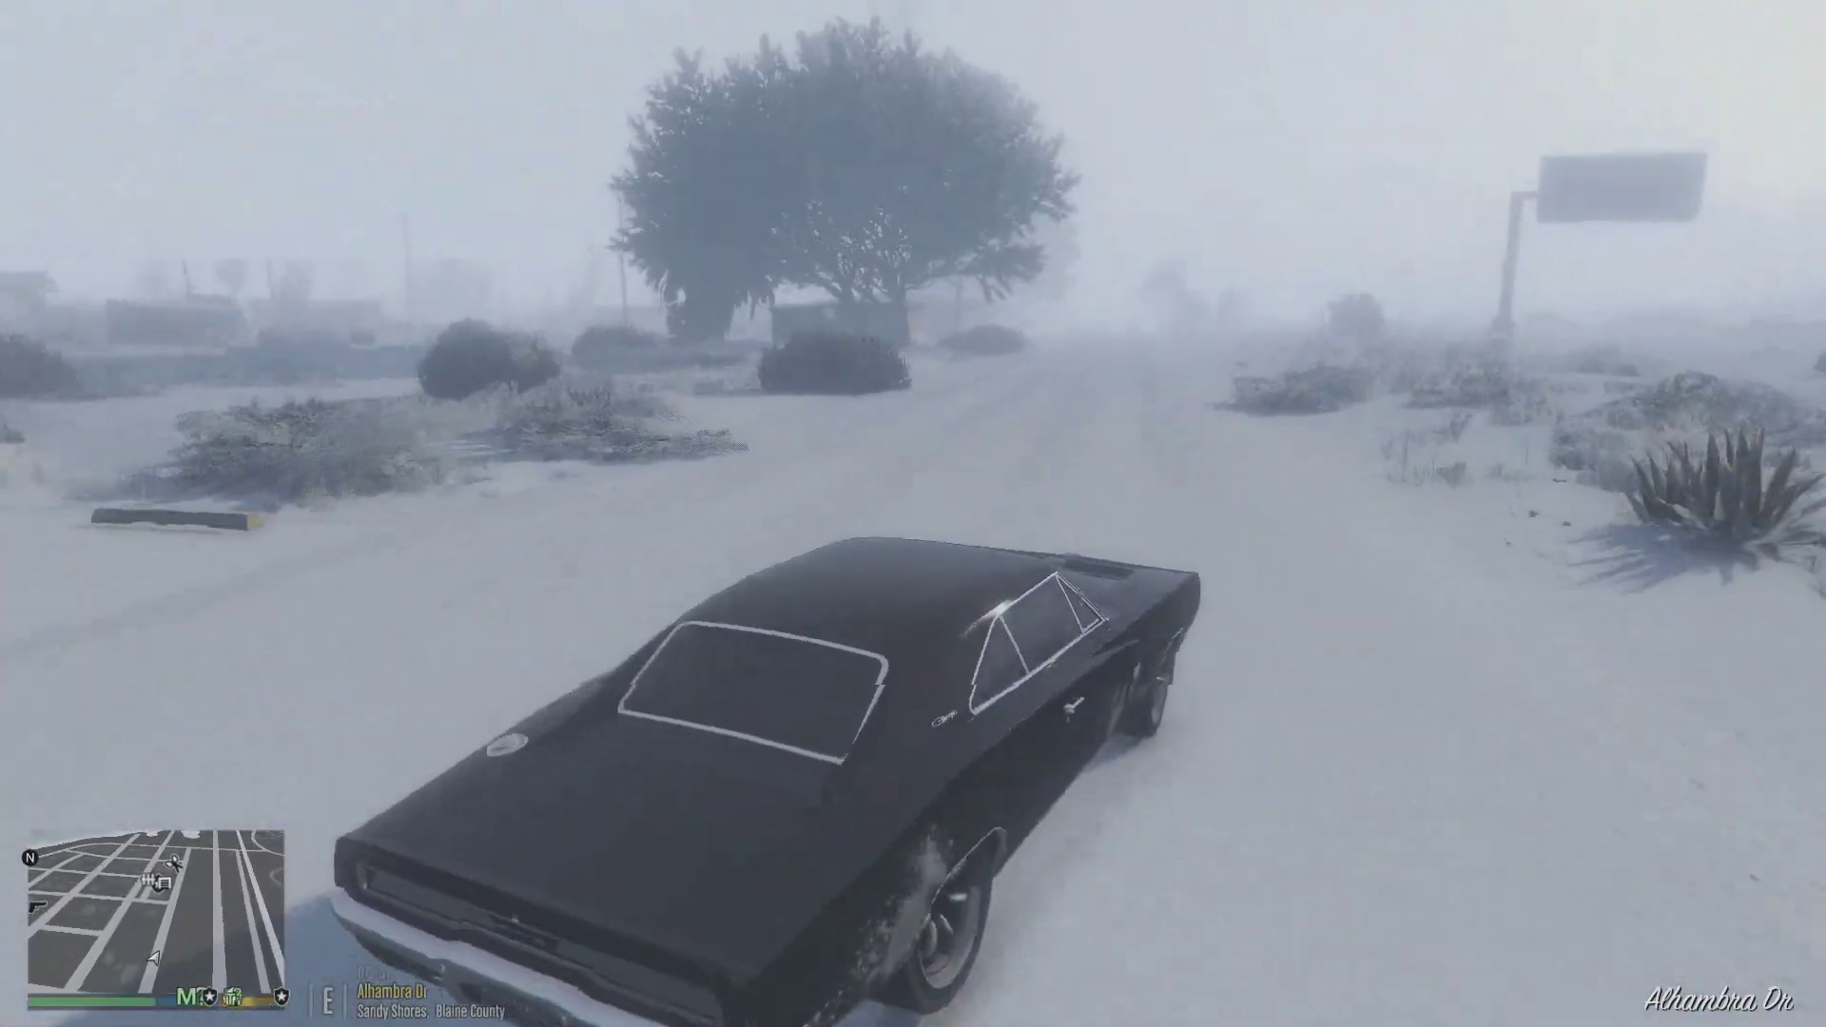
key(d)
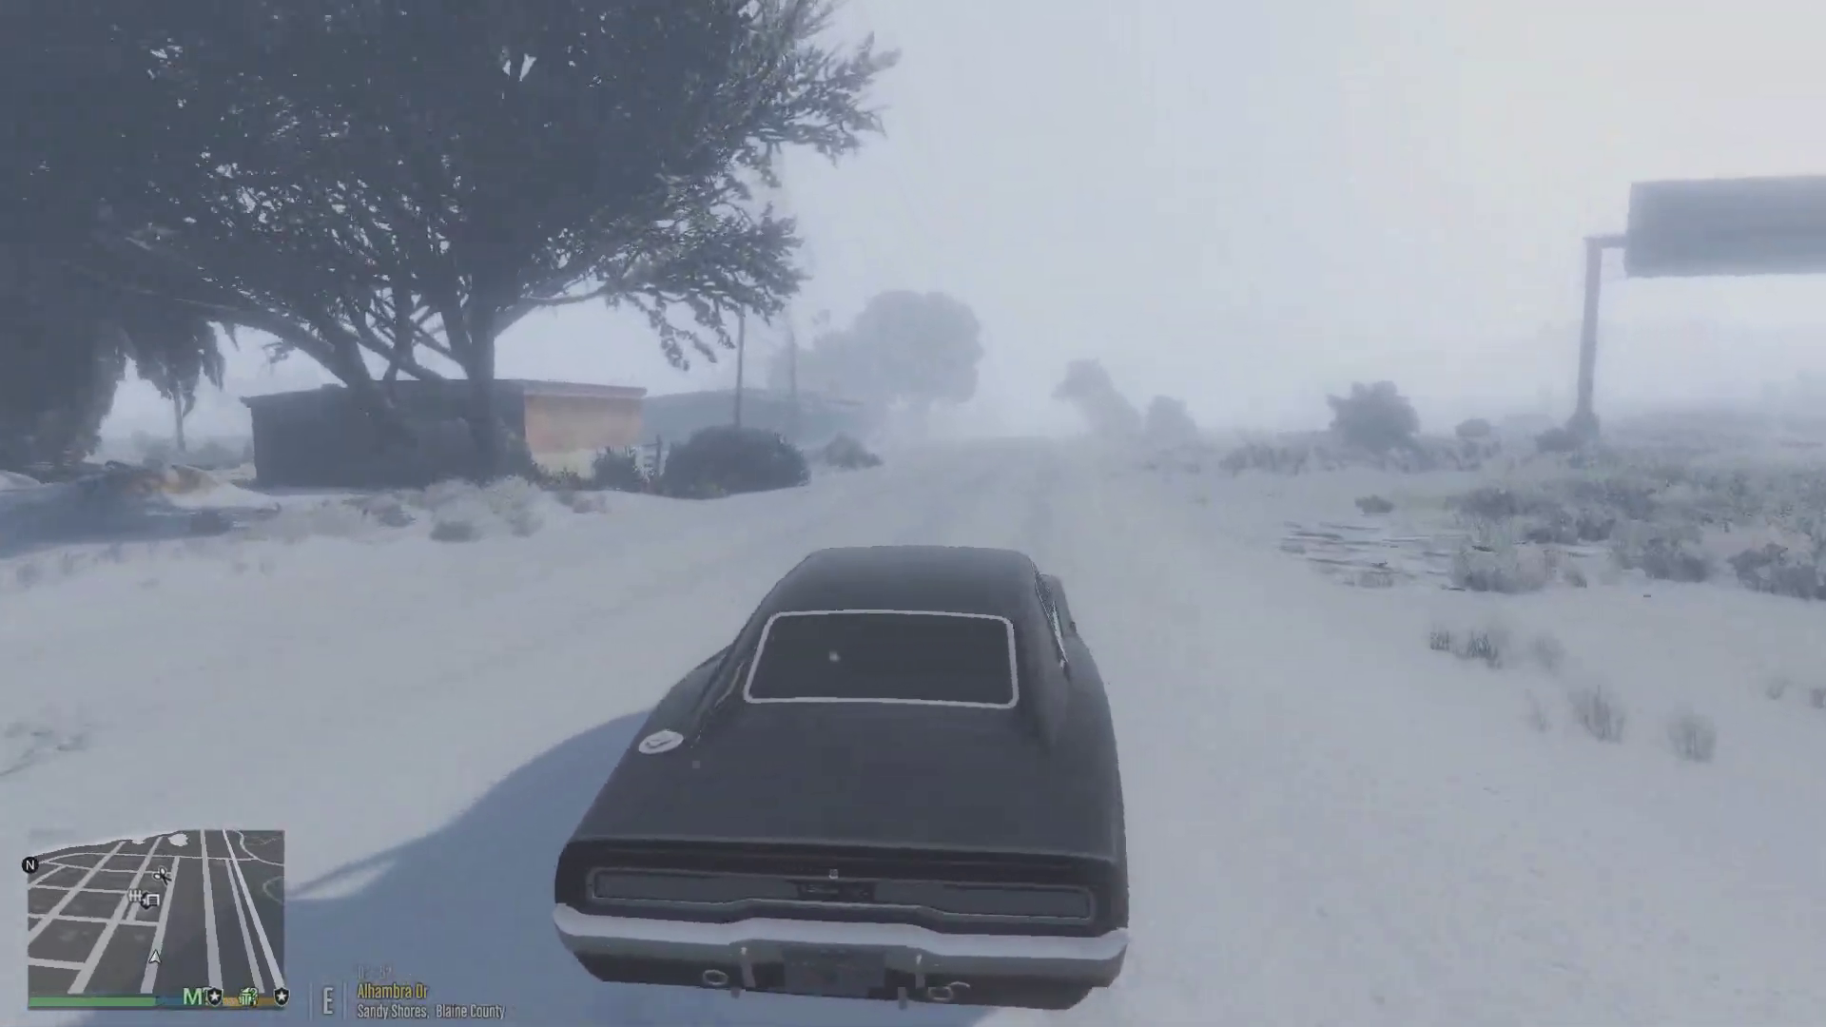
key(a)
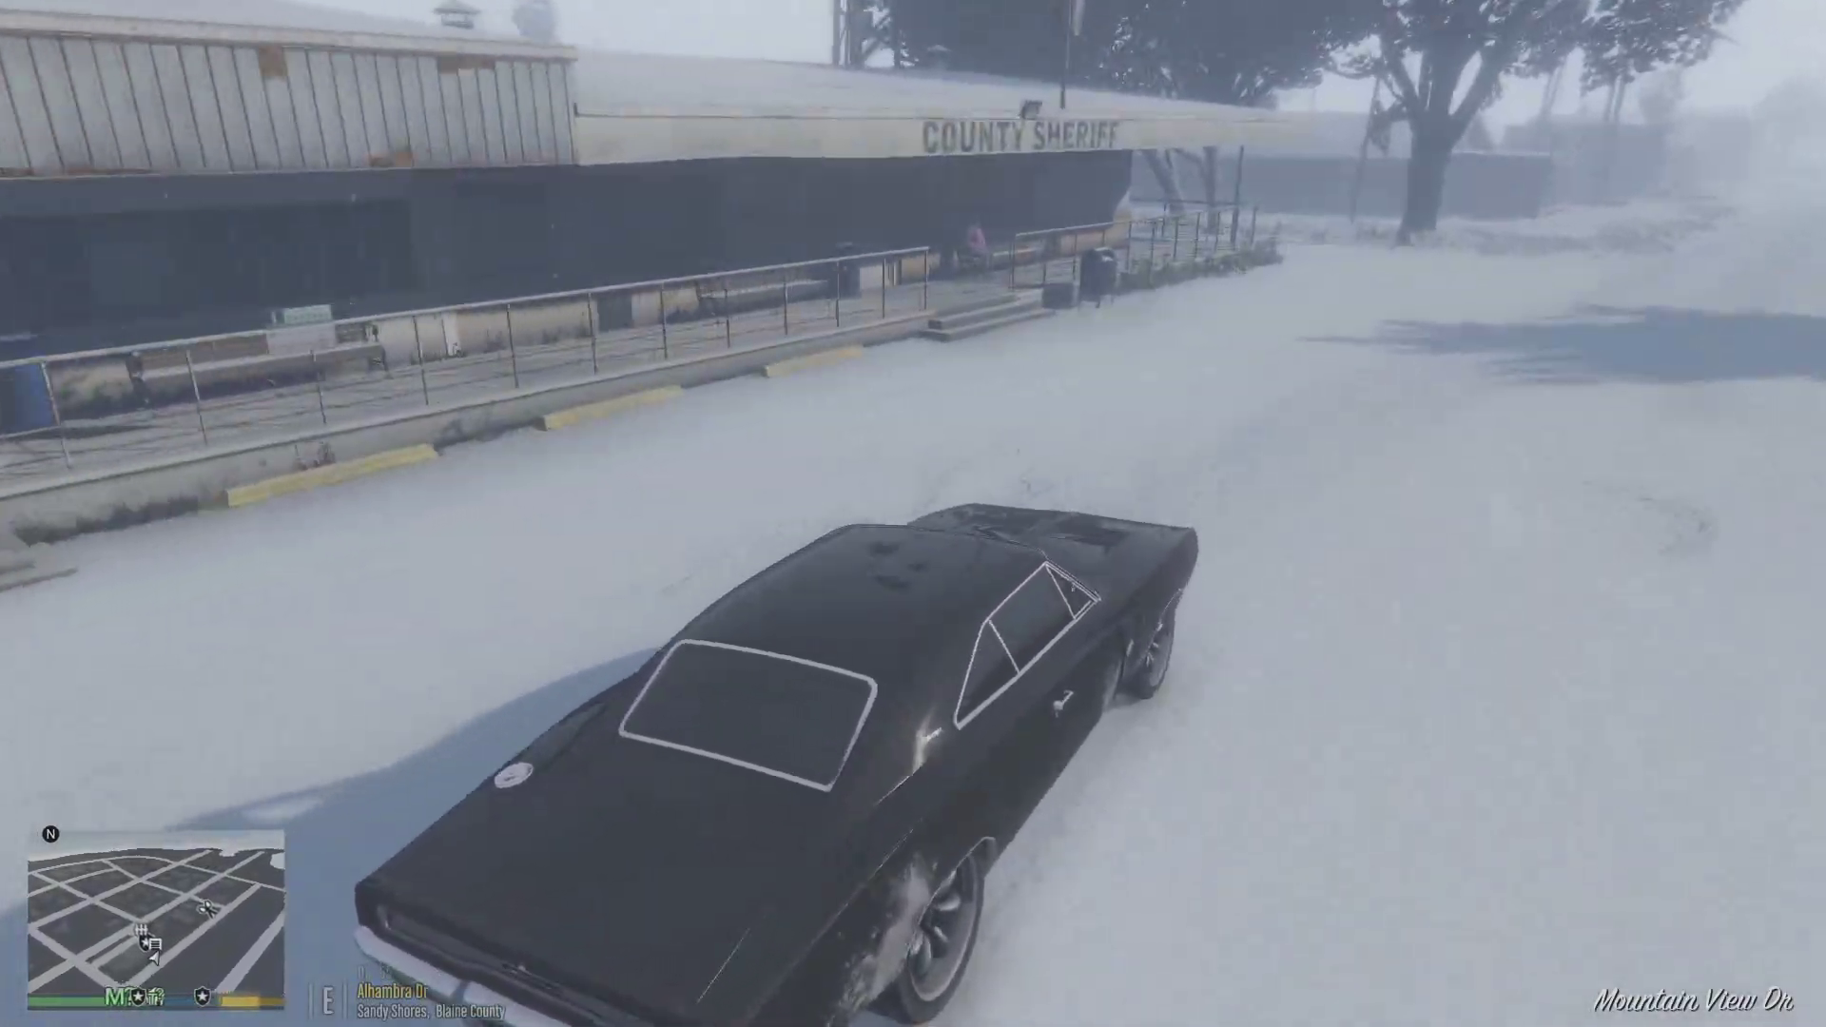
key(a)
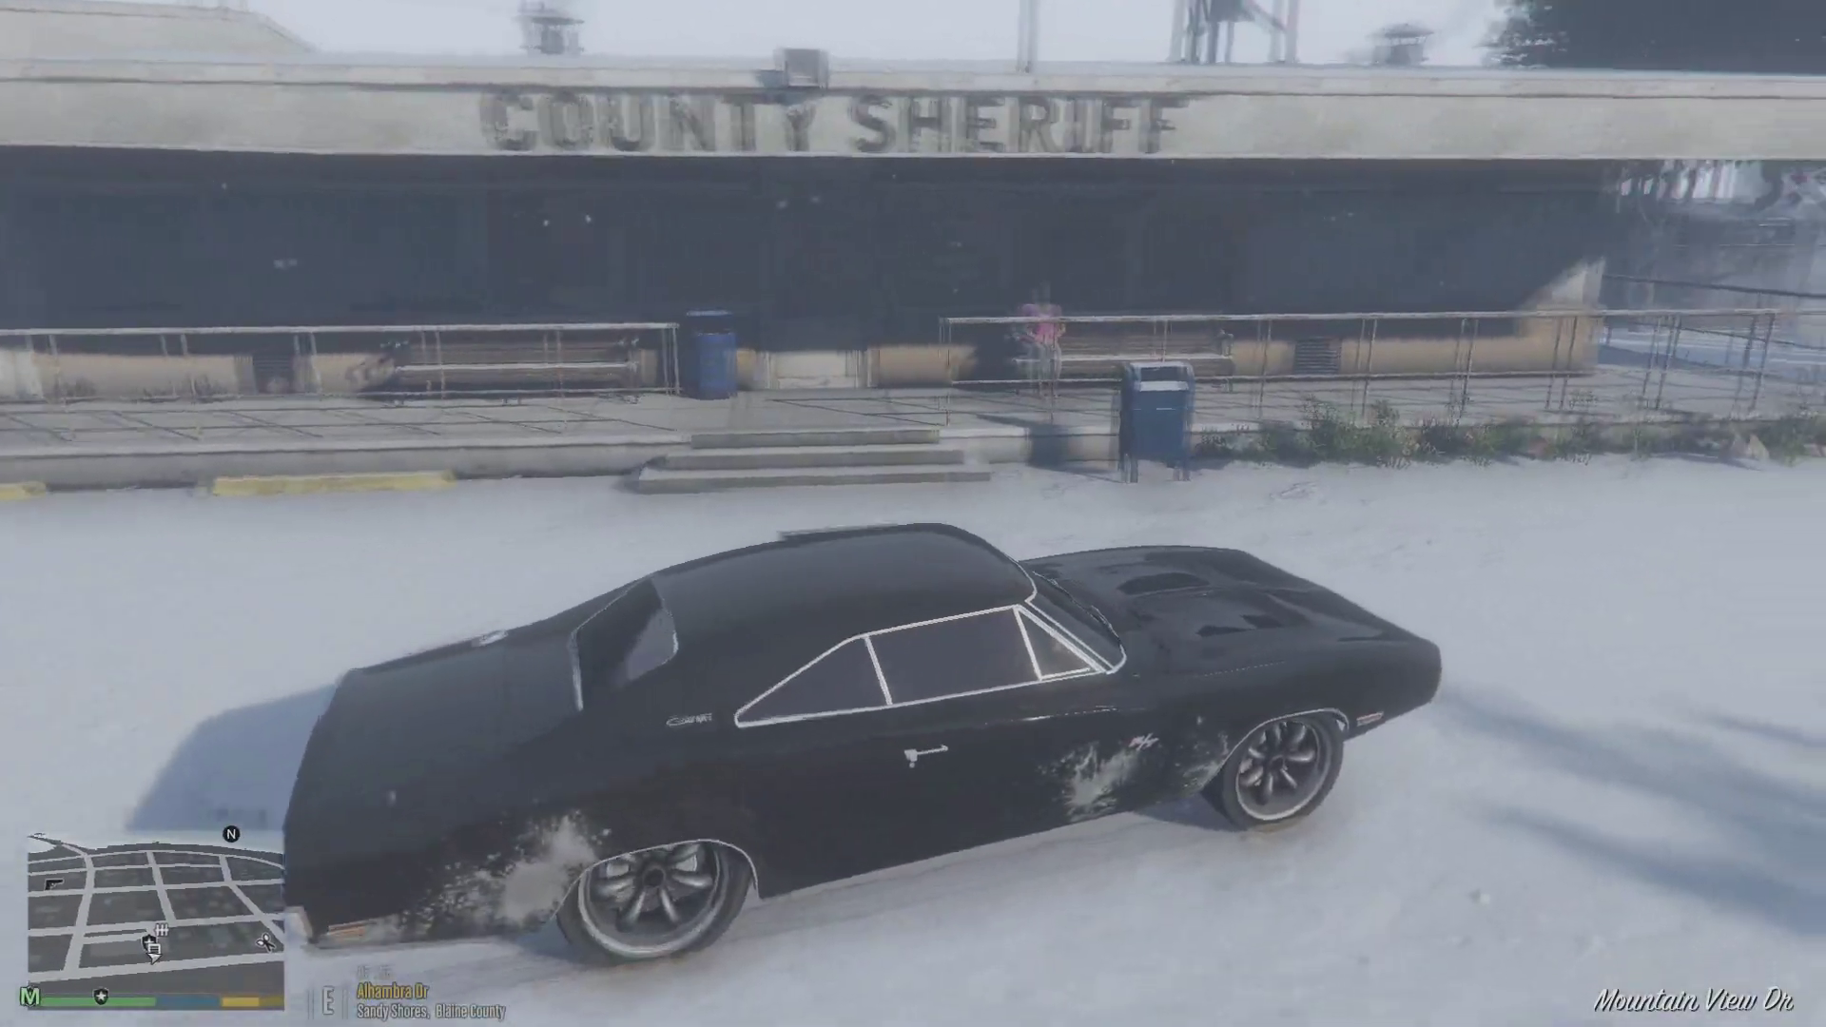
- Exit the car and run inside the County Sheriff office to the on-duty point
key(f)
key(w)
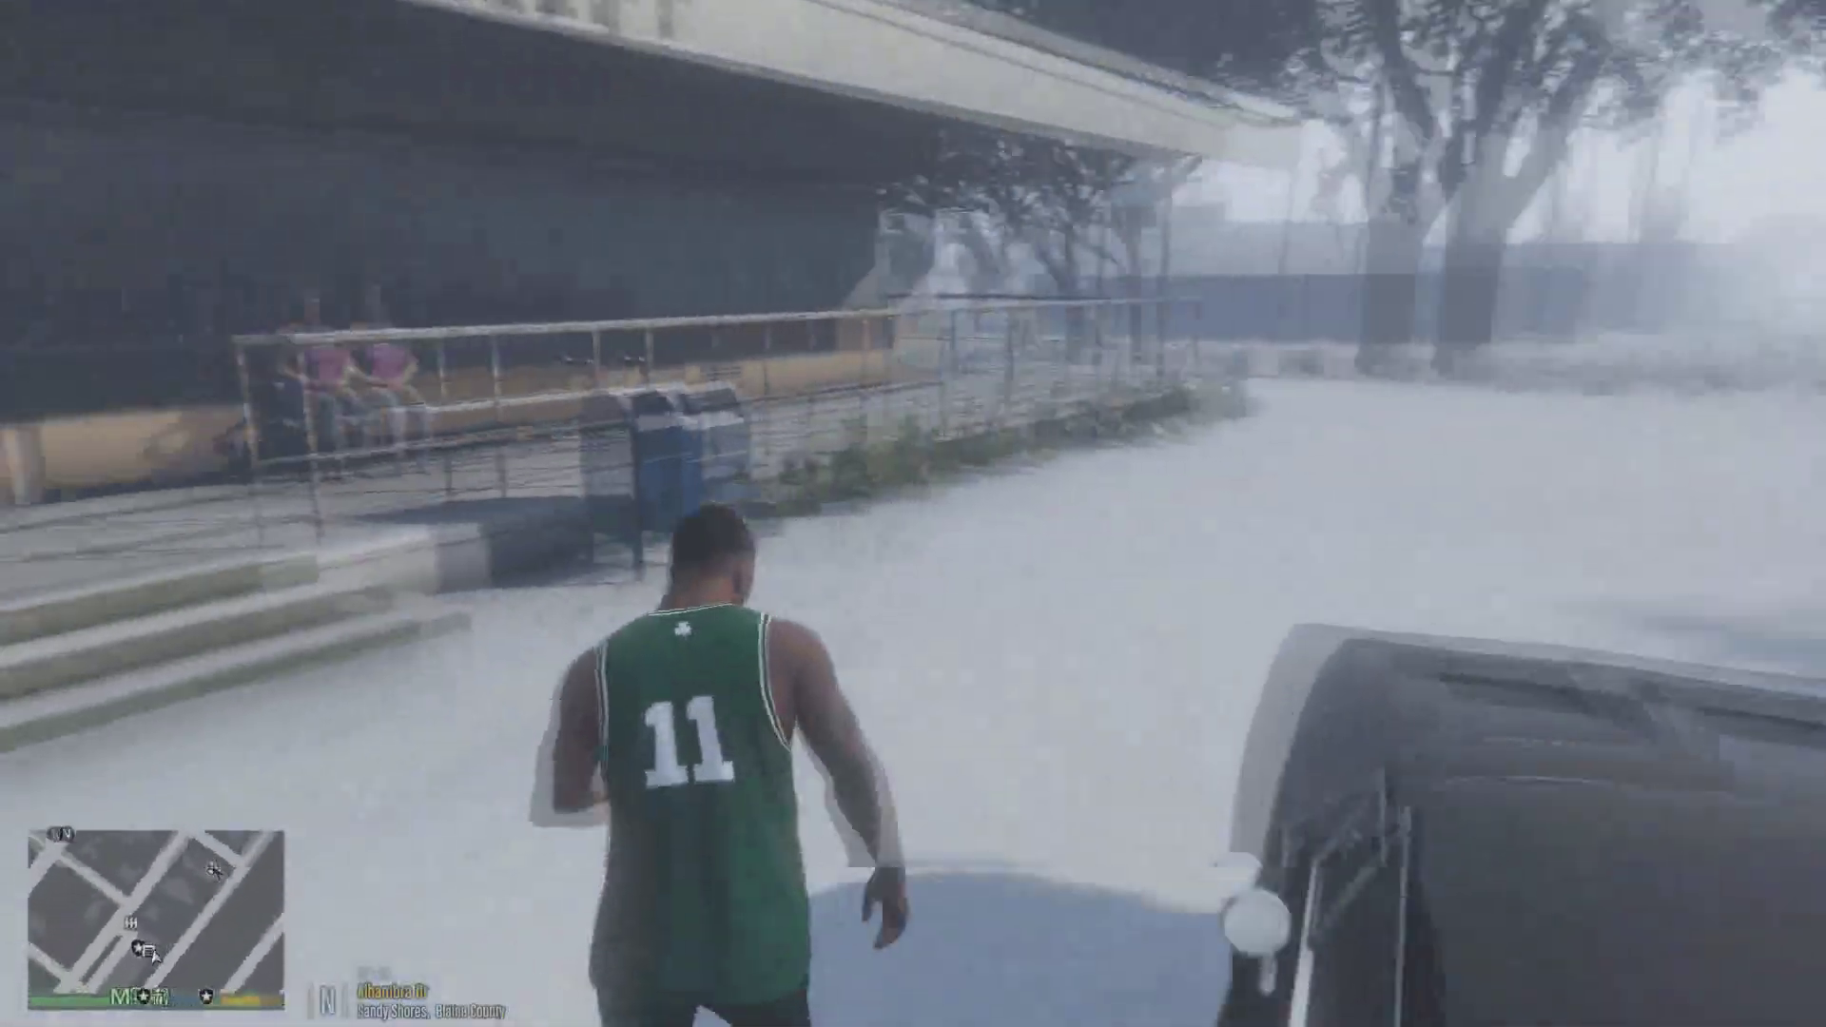
key(w)
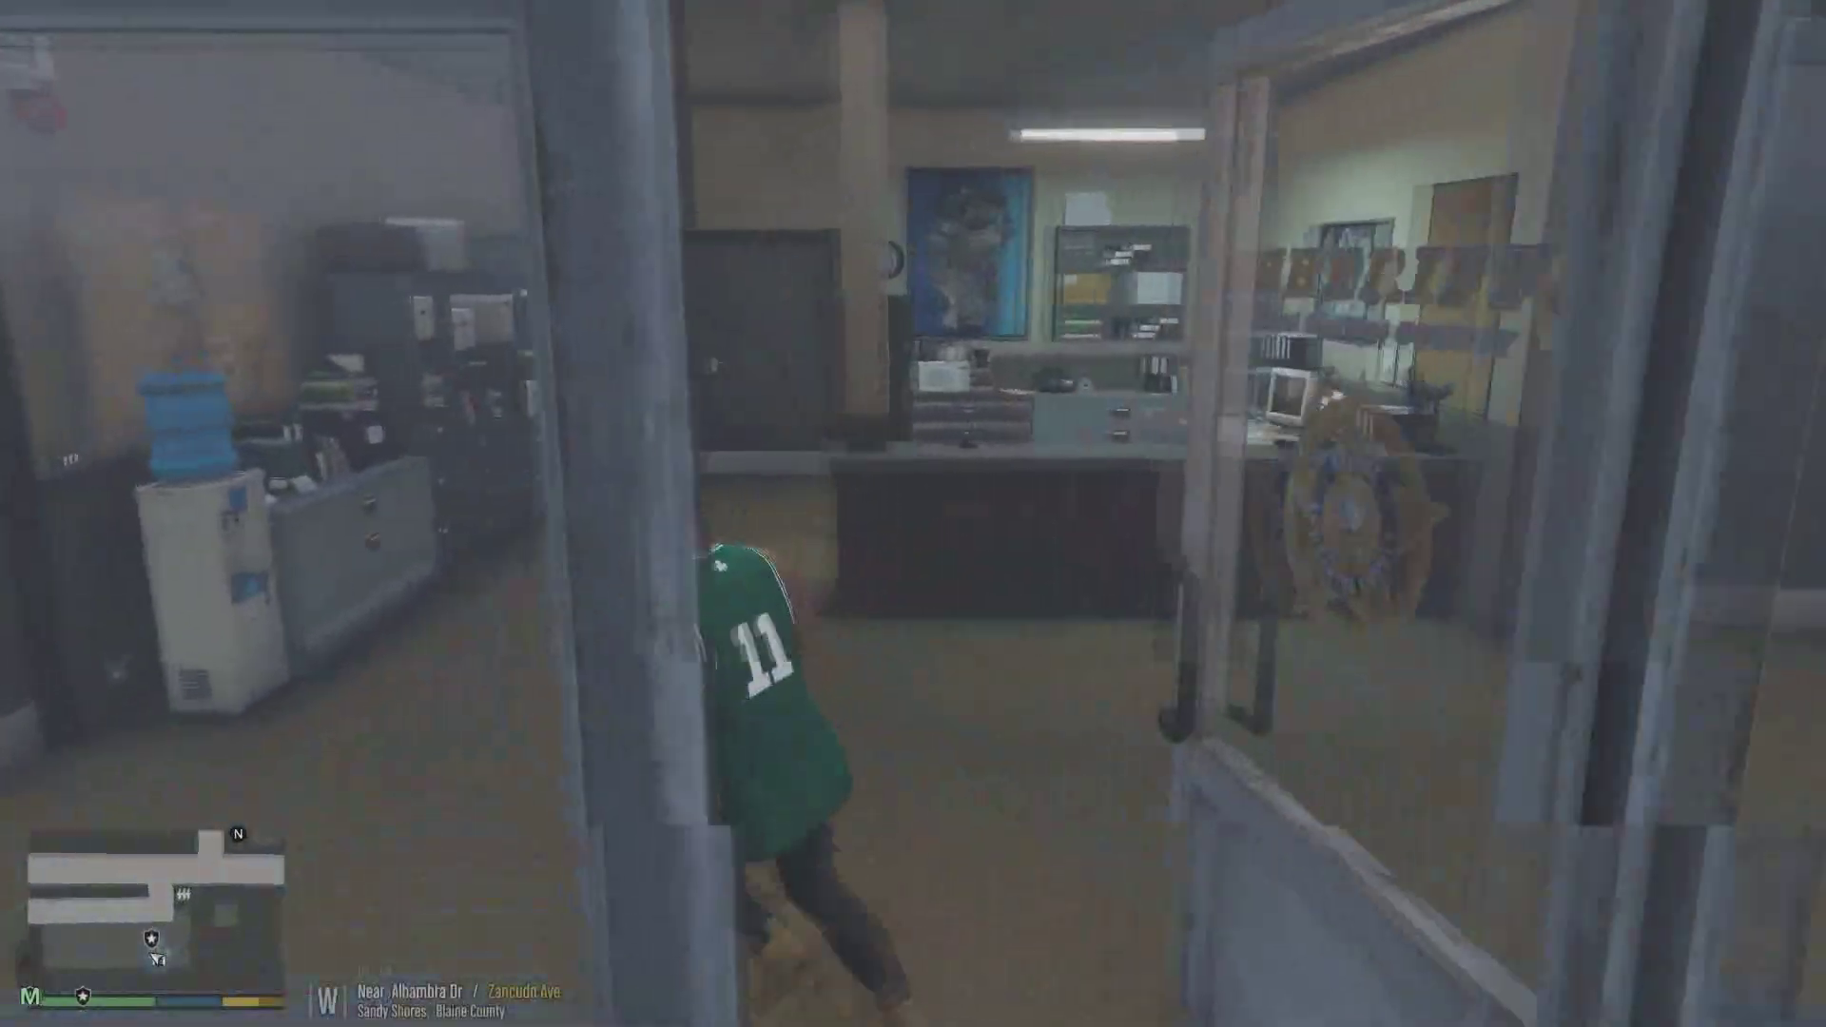
key(w)
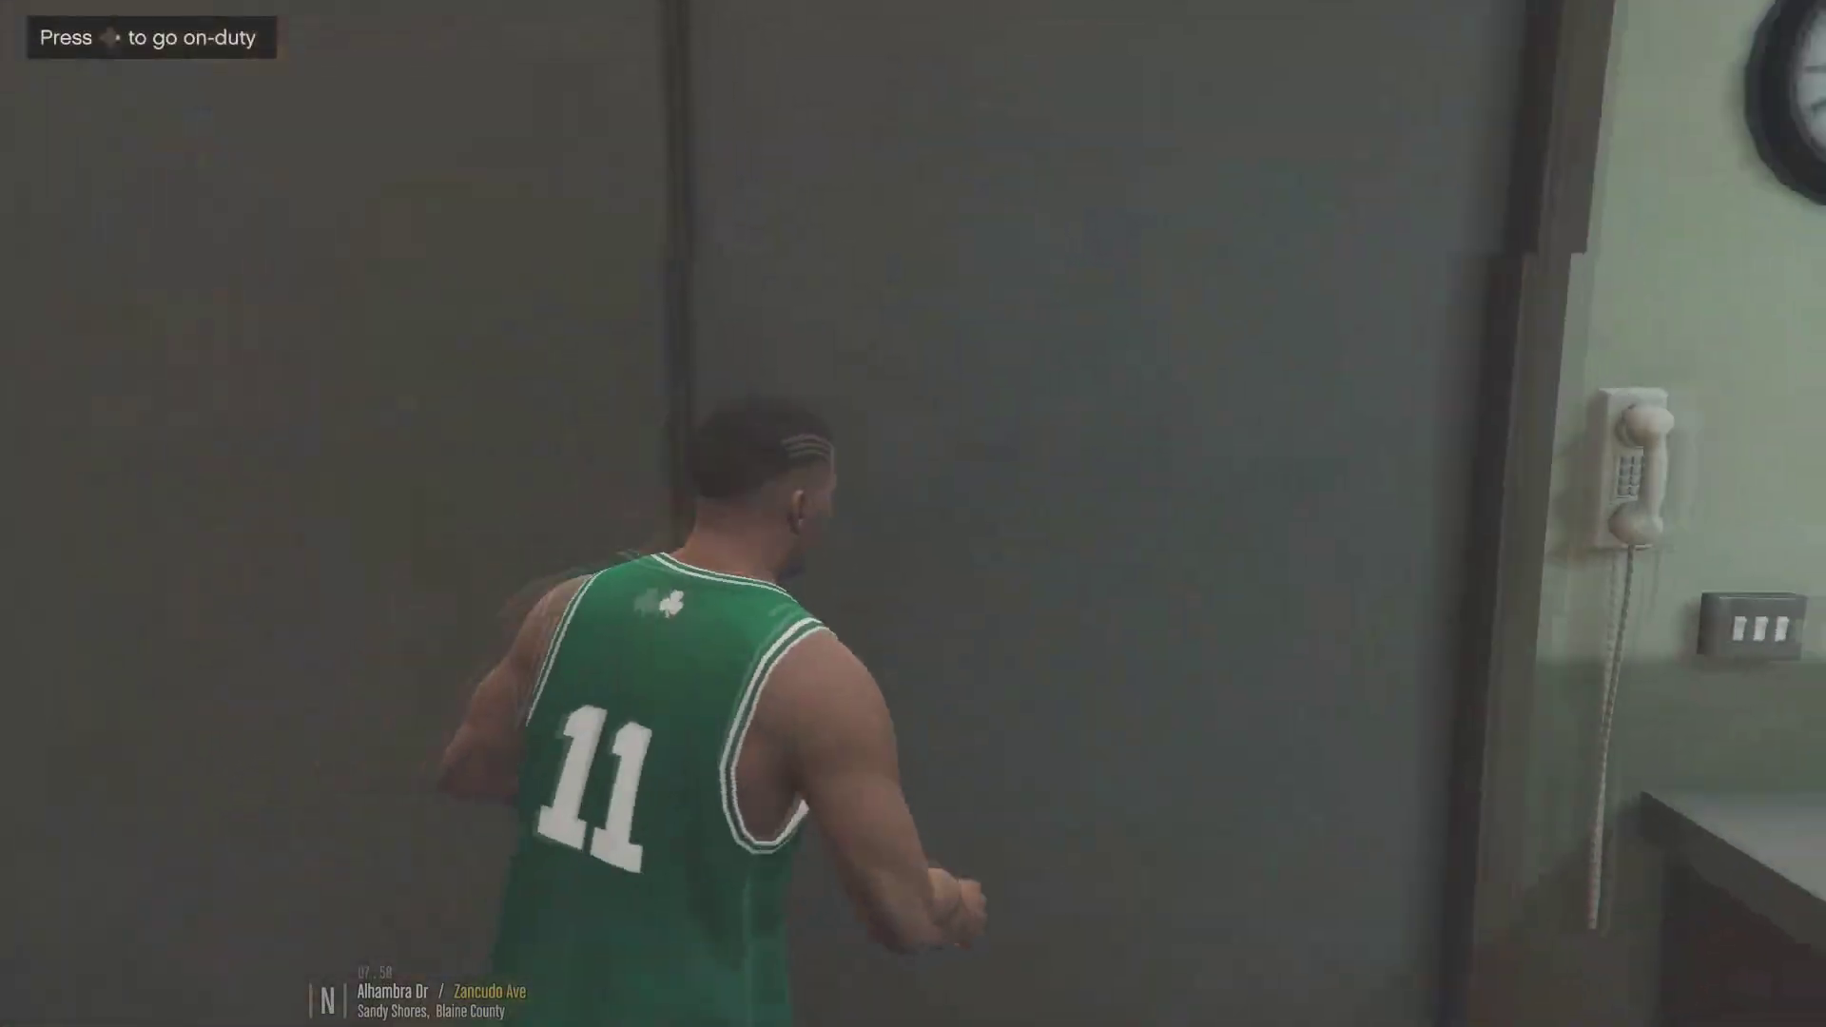
key(w)
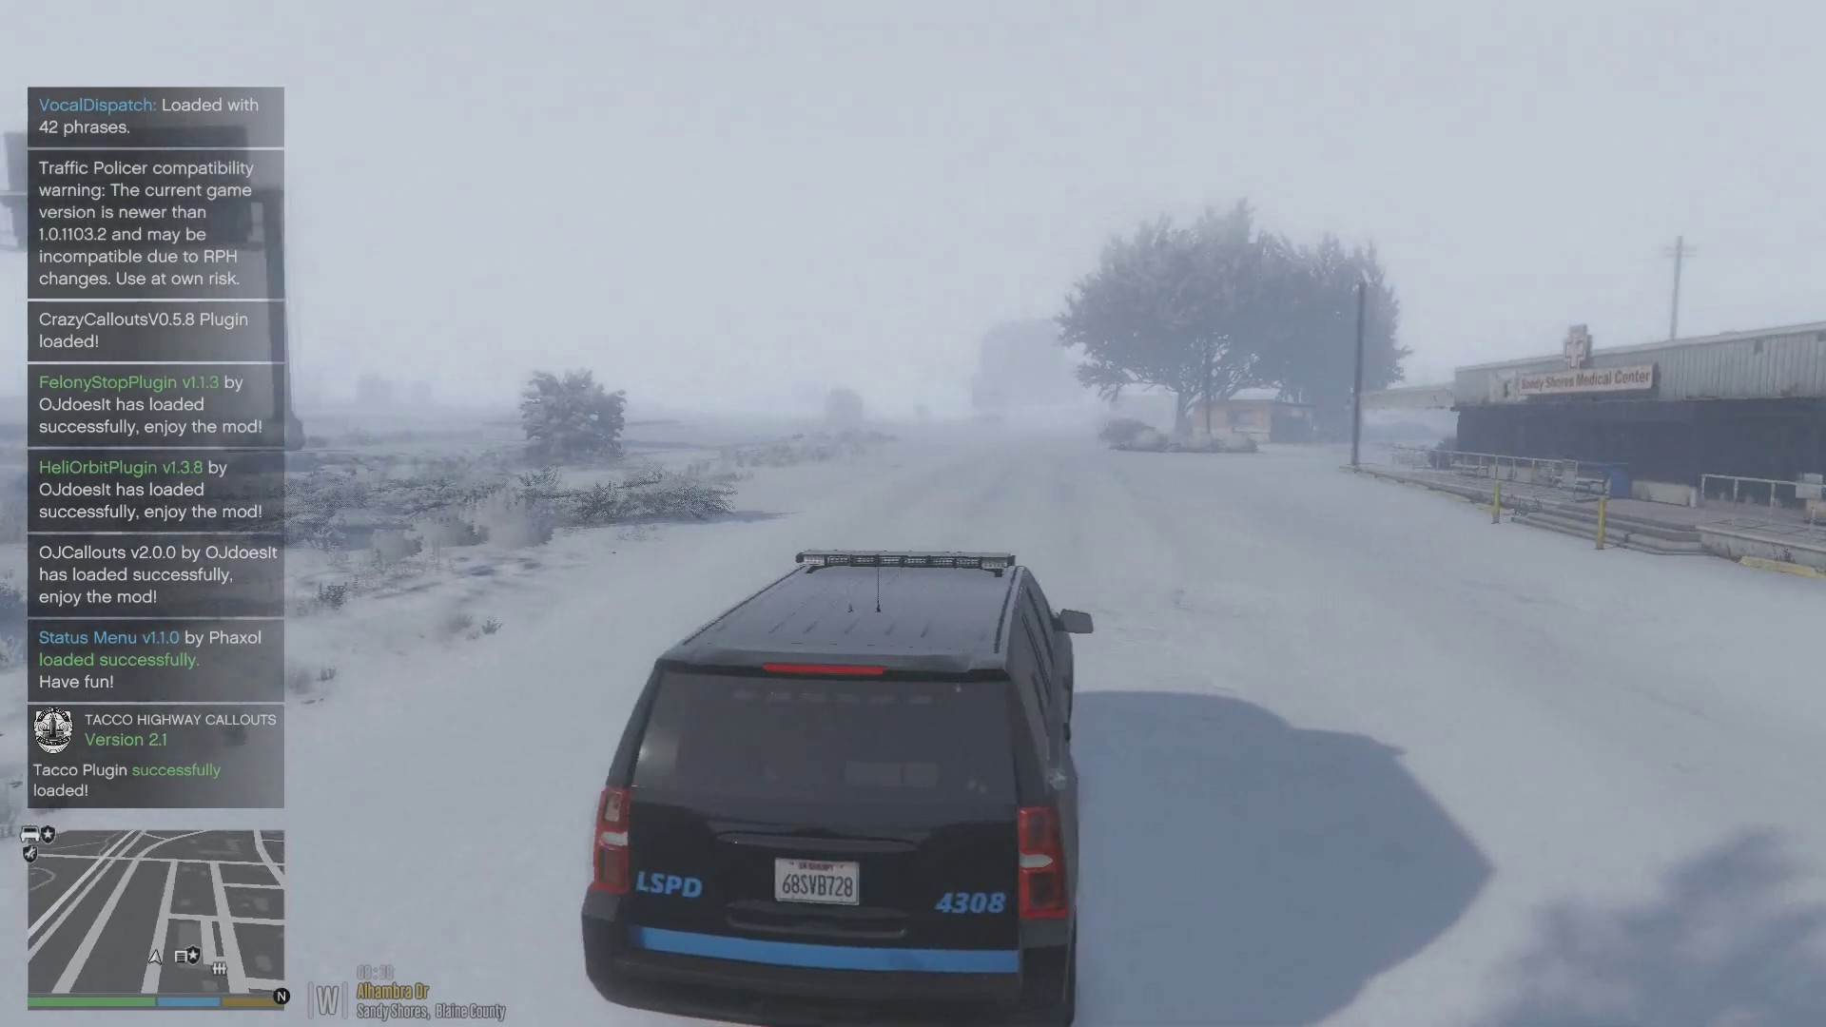
- Switch on the SUV's emergency lights and park at Sandy Shores Medical Center
key(e)
key(w)
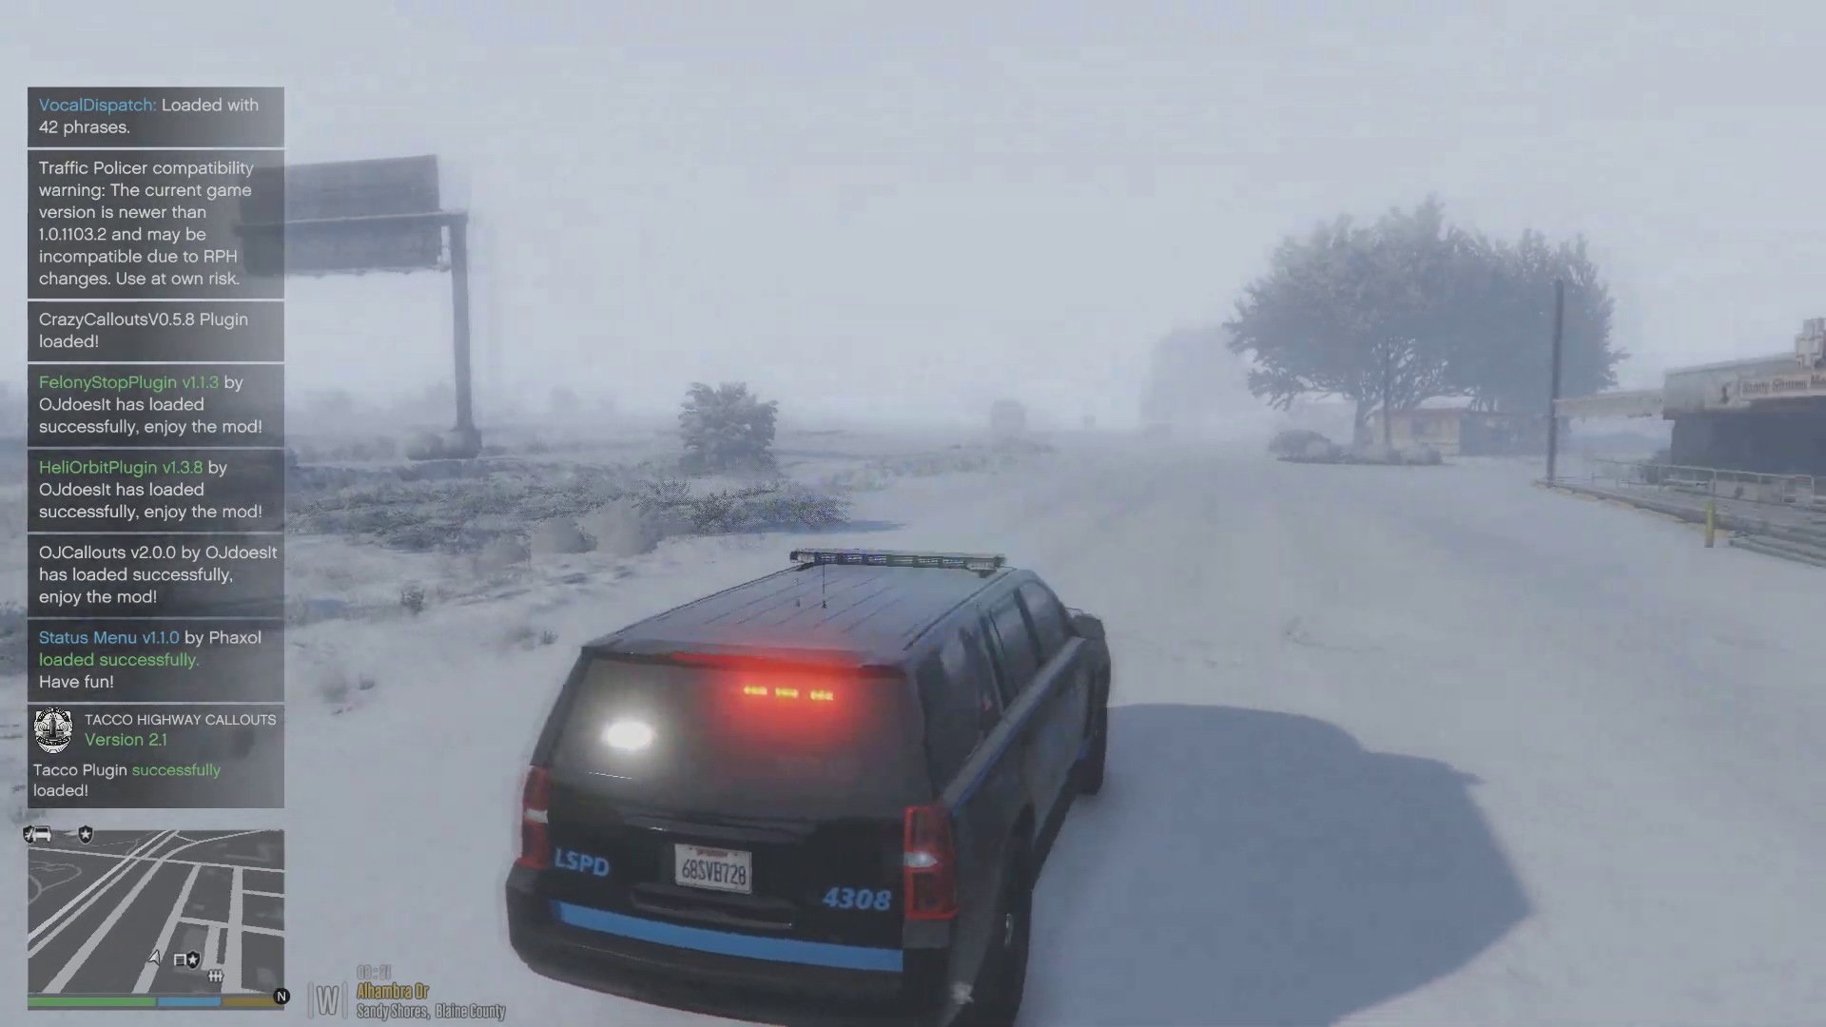
key(w)
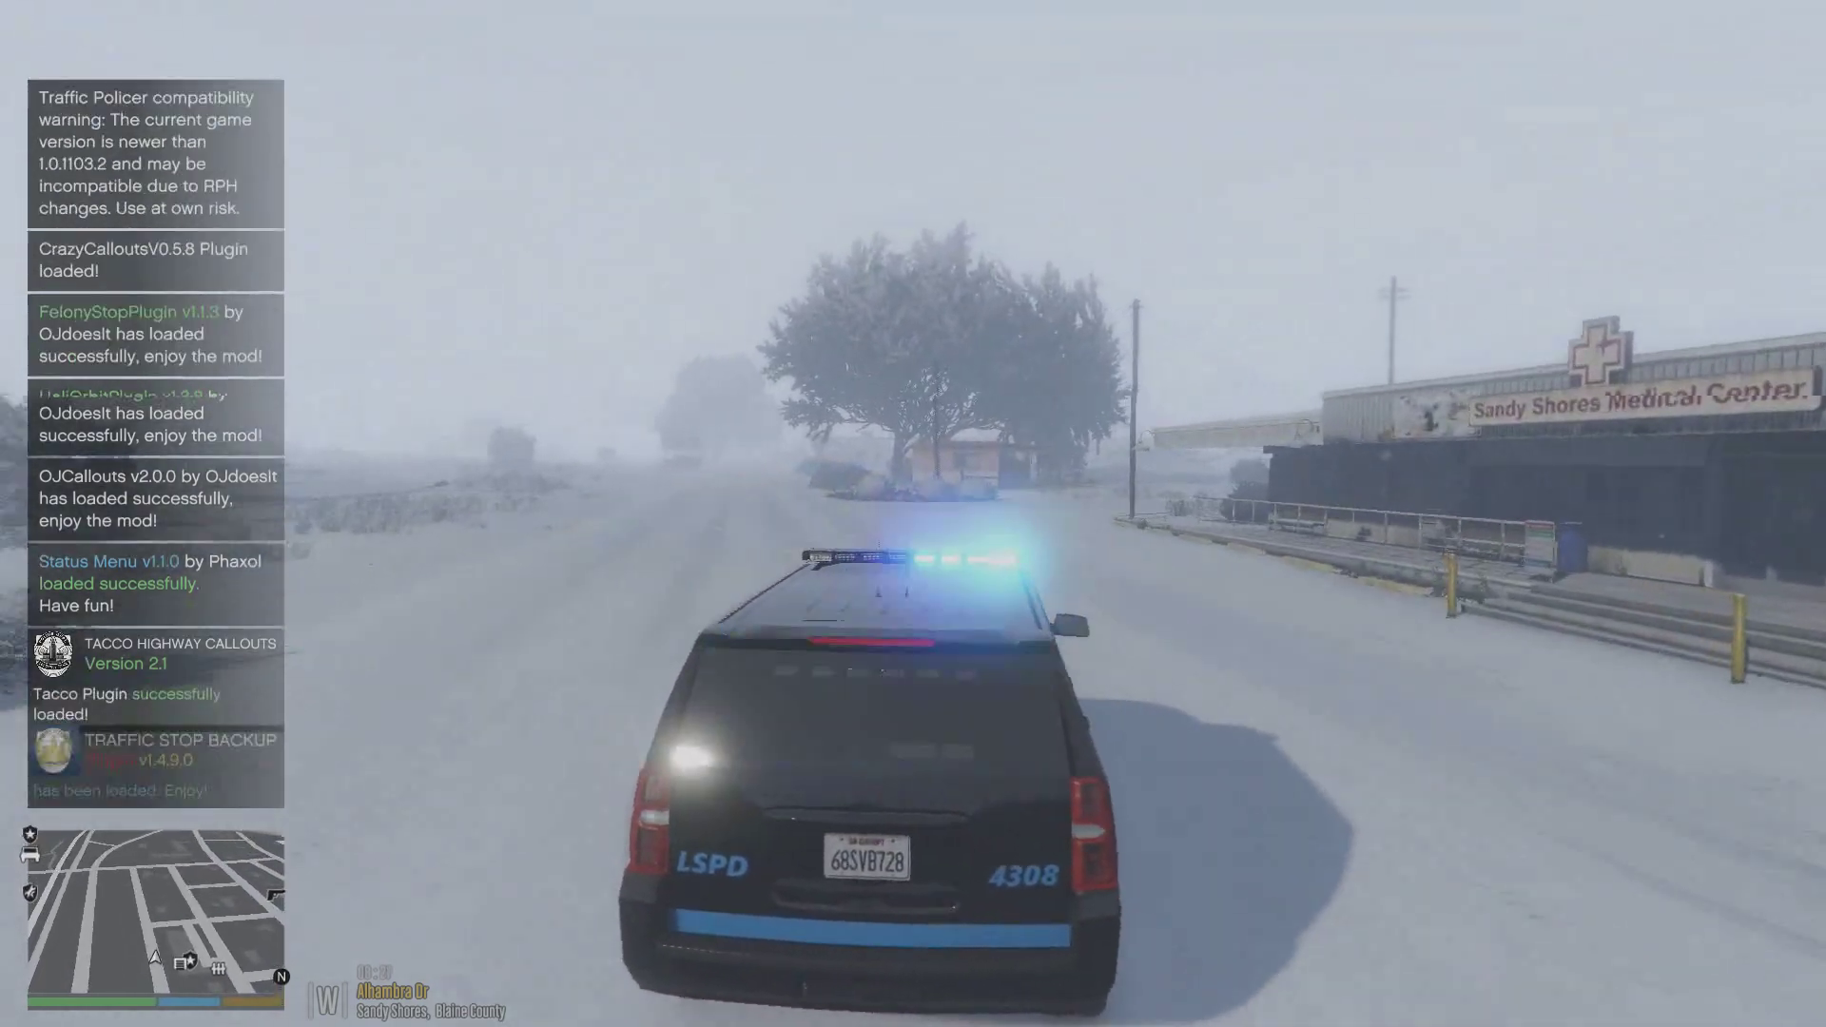
key(d)
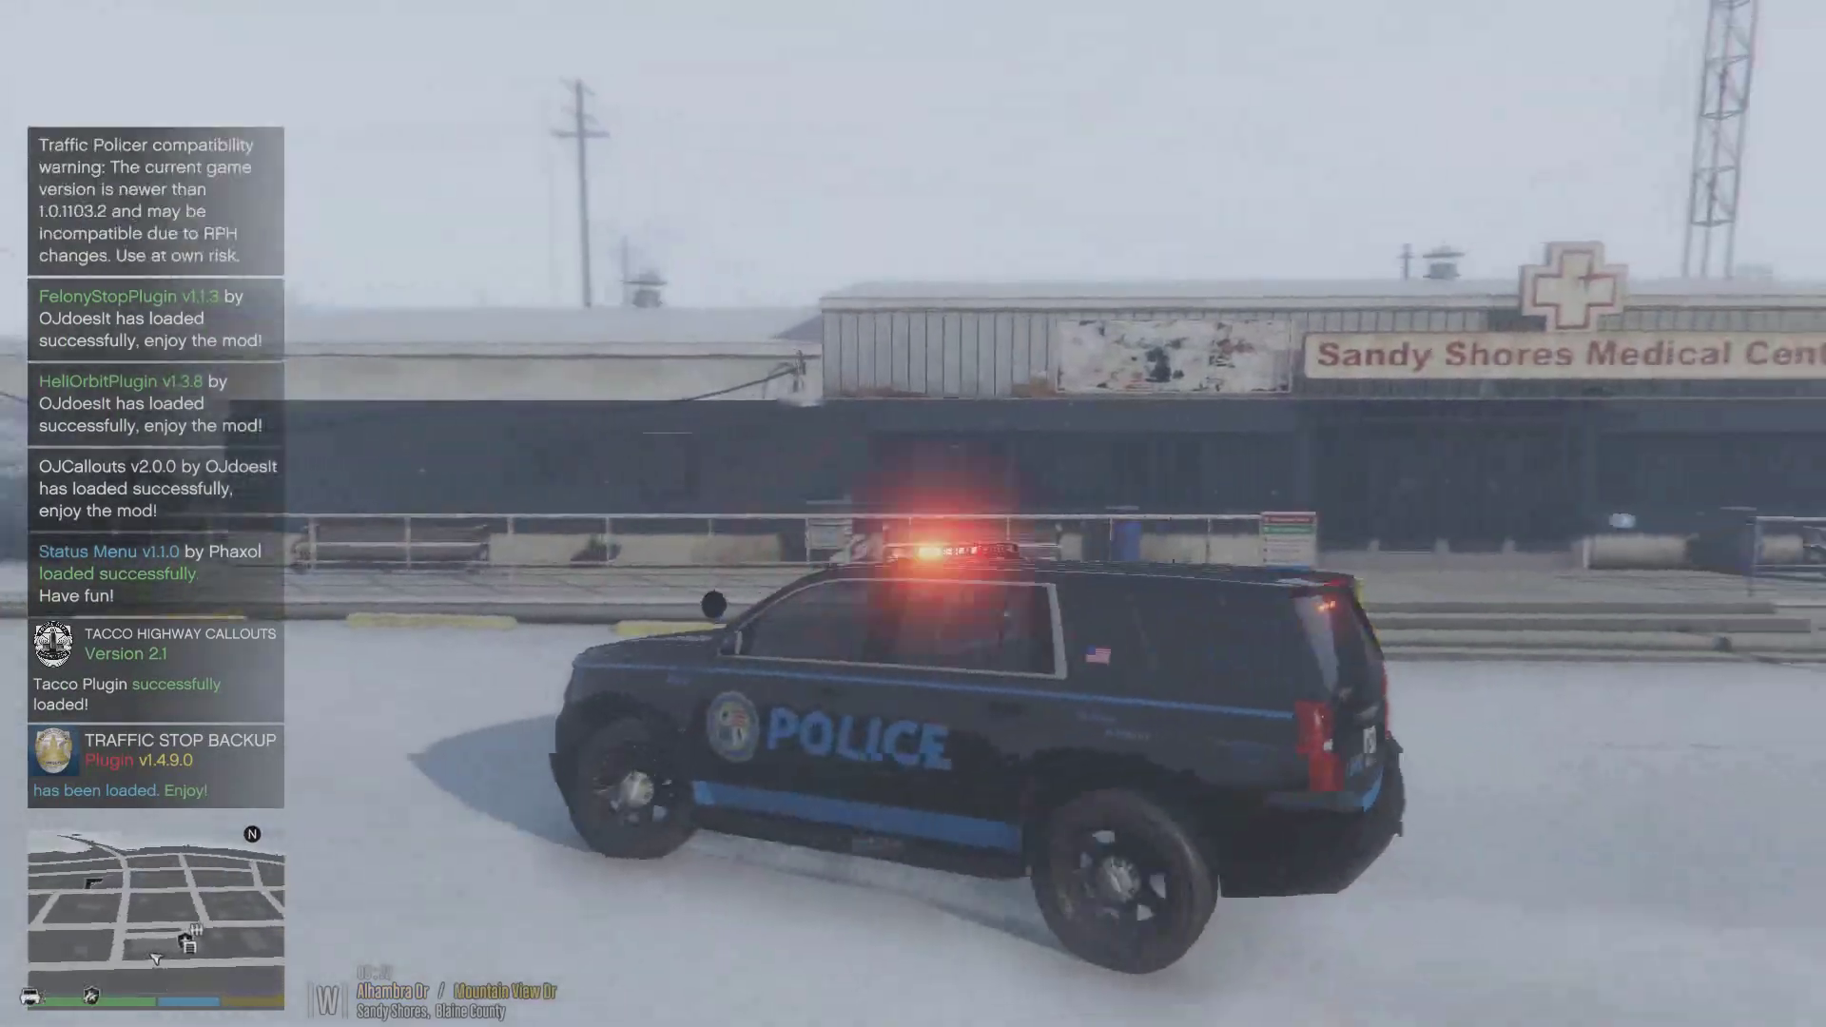
- Get out and walk around to stand at the front of the police SUV
key(f)
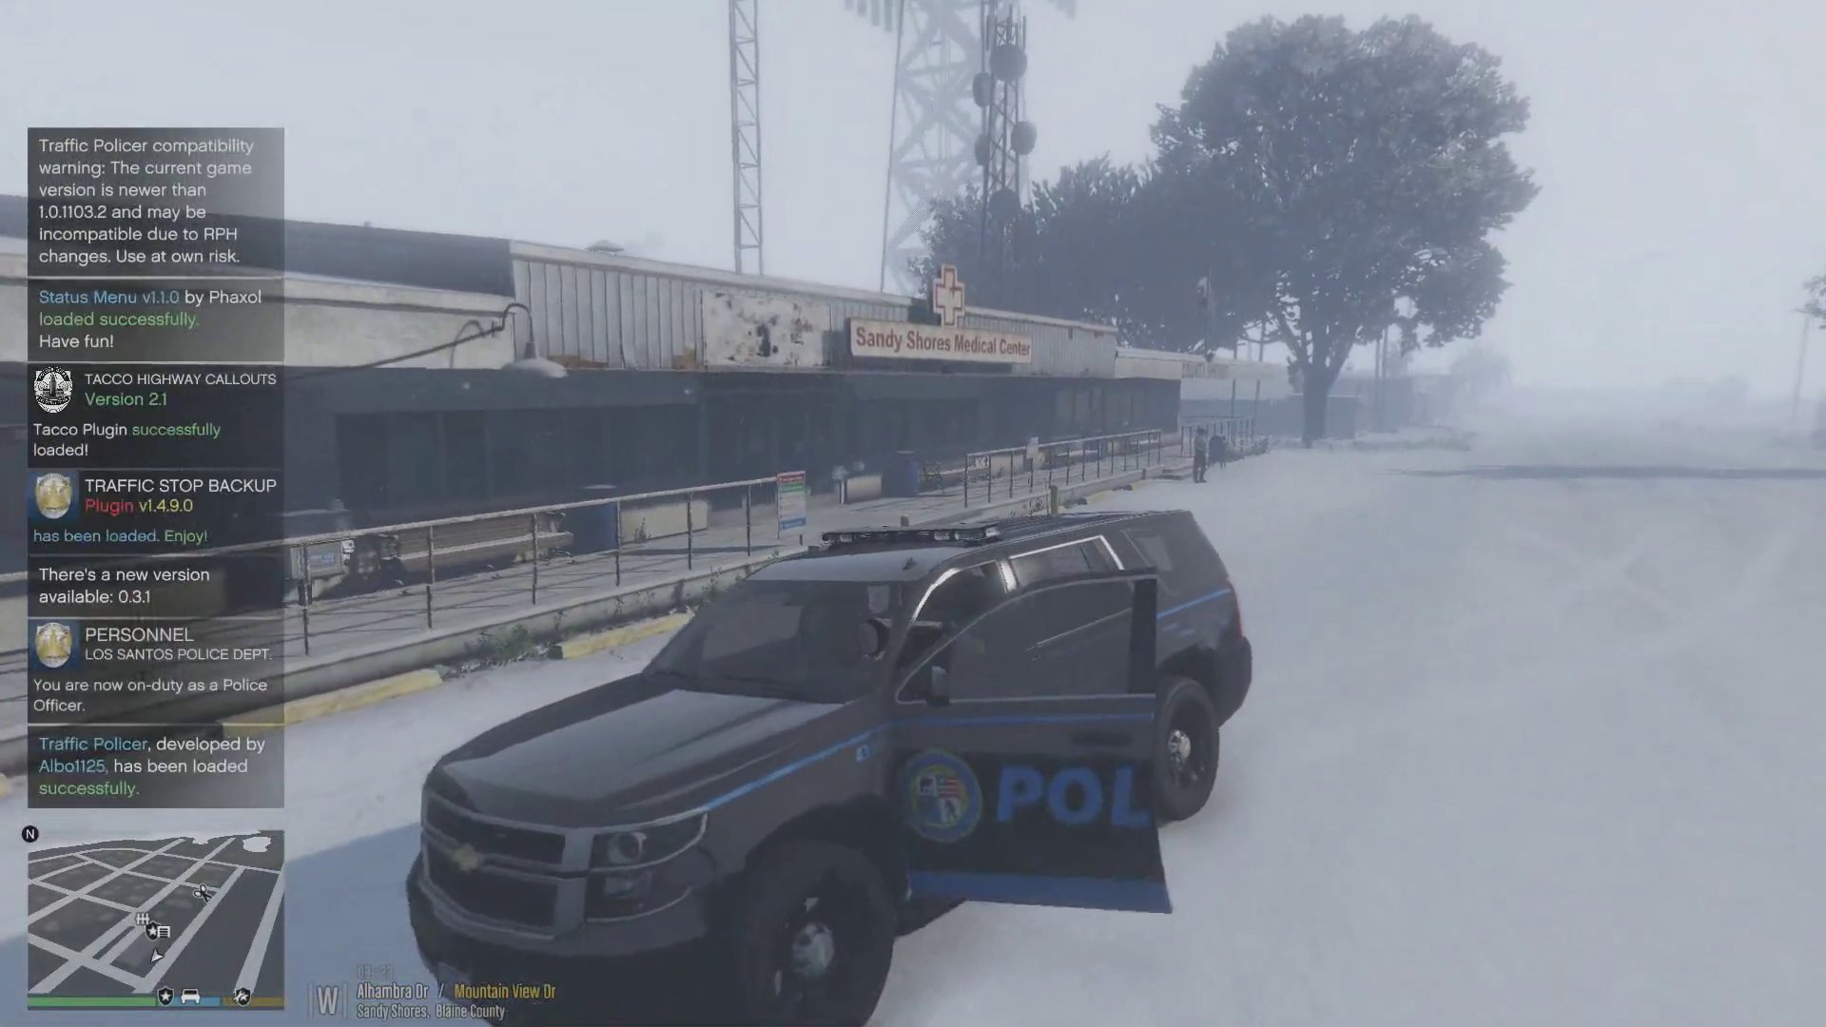
key(w)
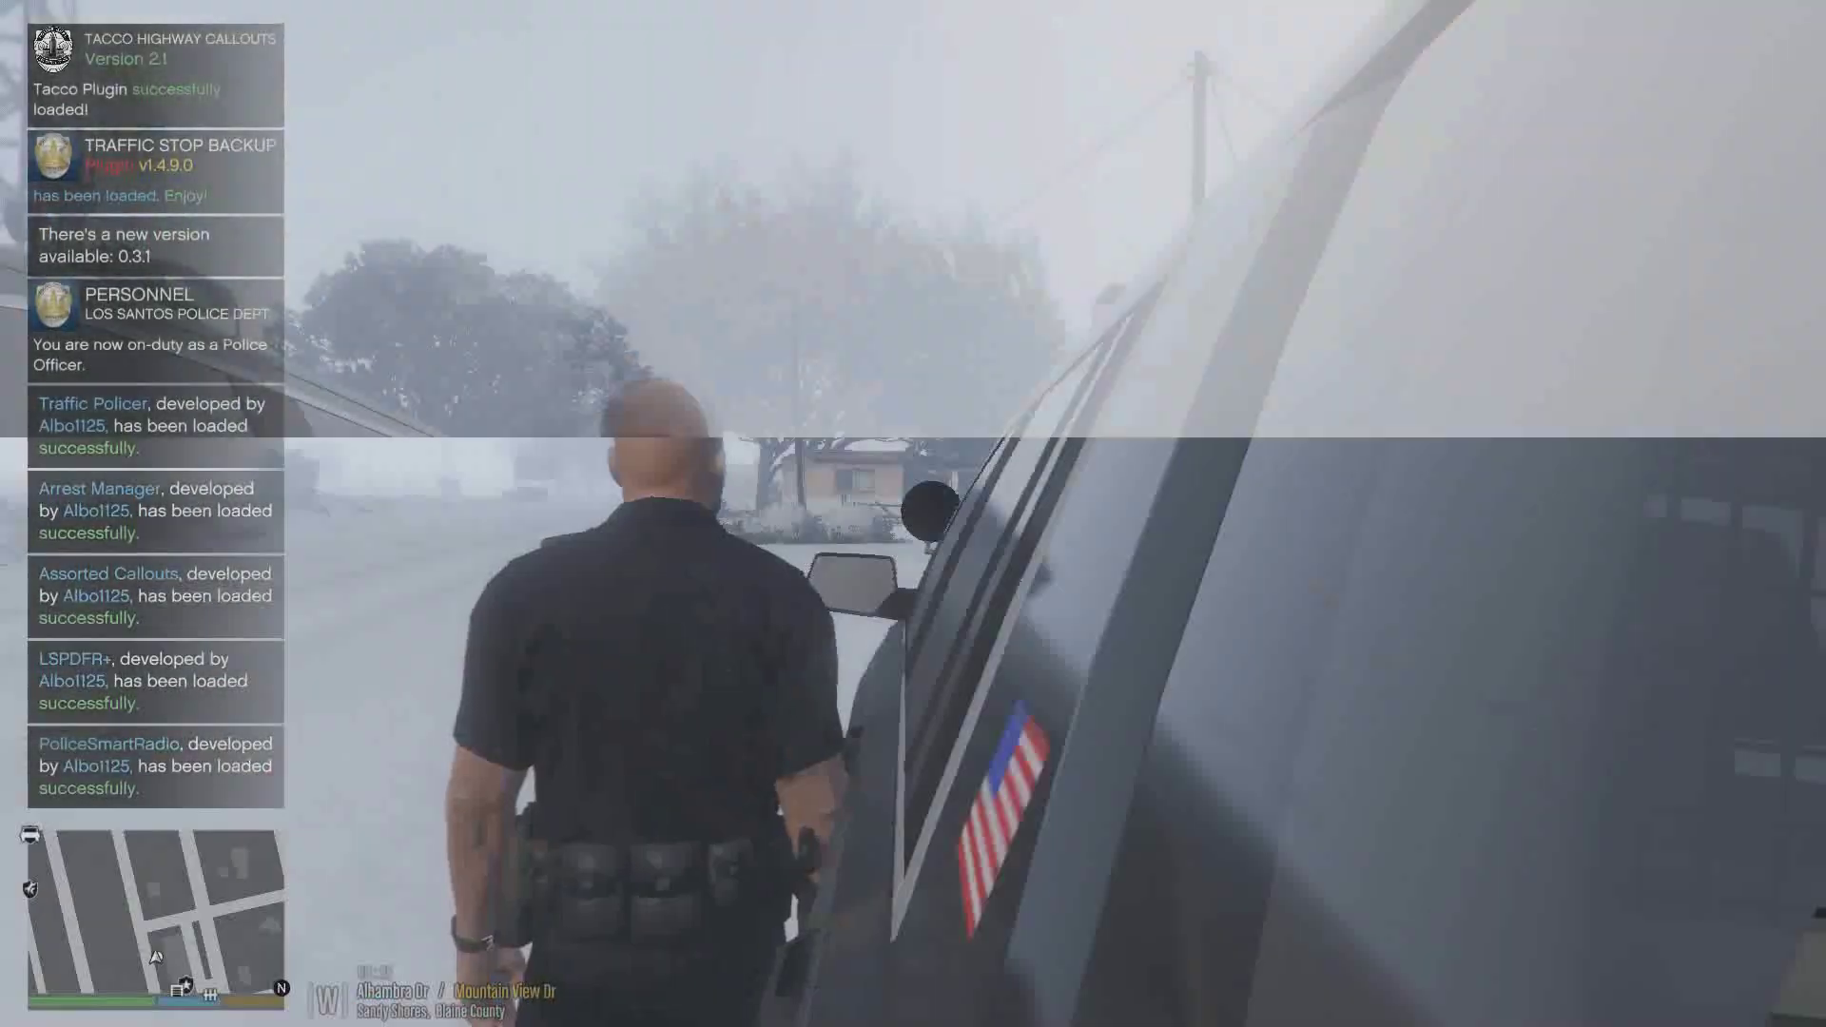
key(s)
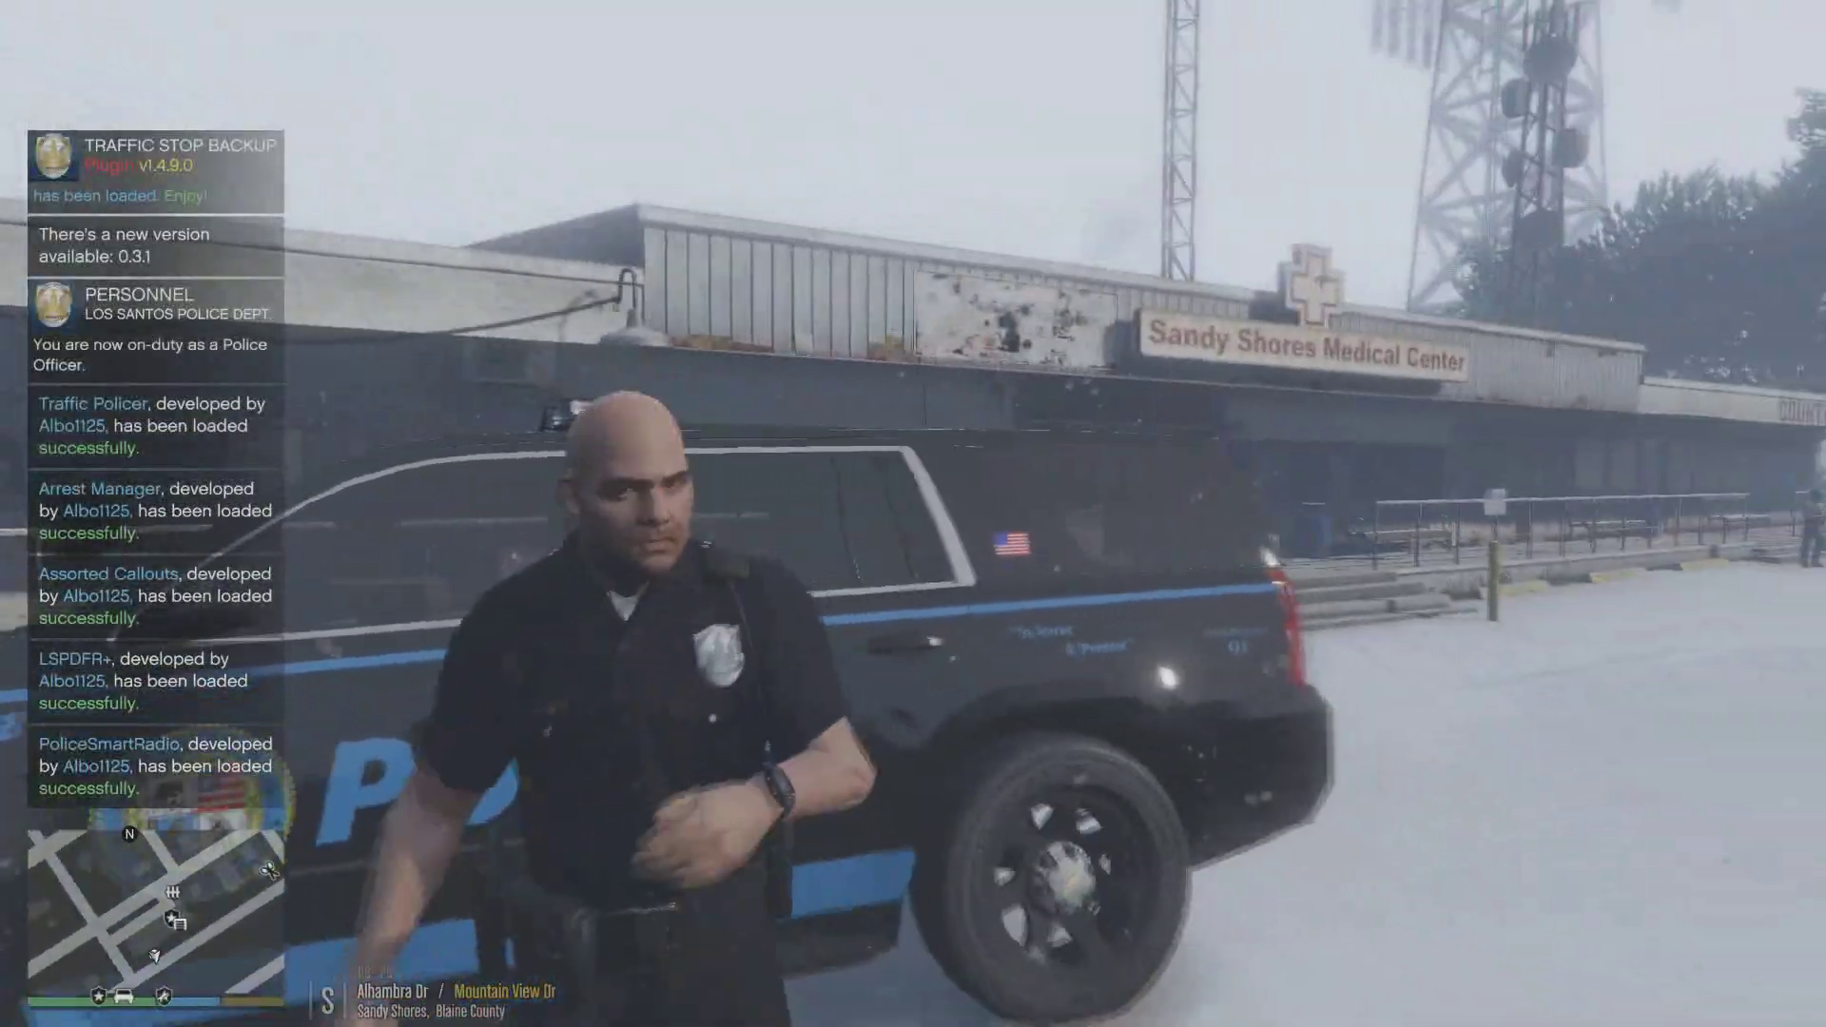
key(w)
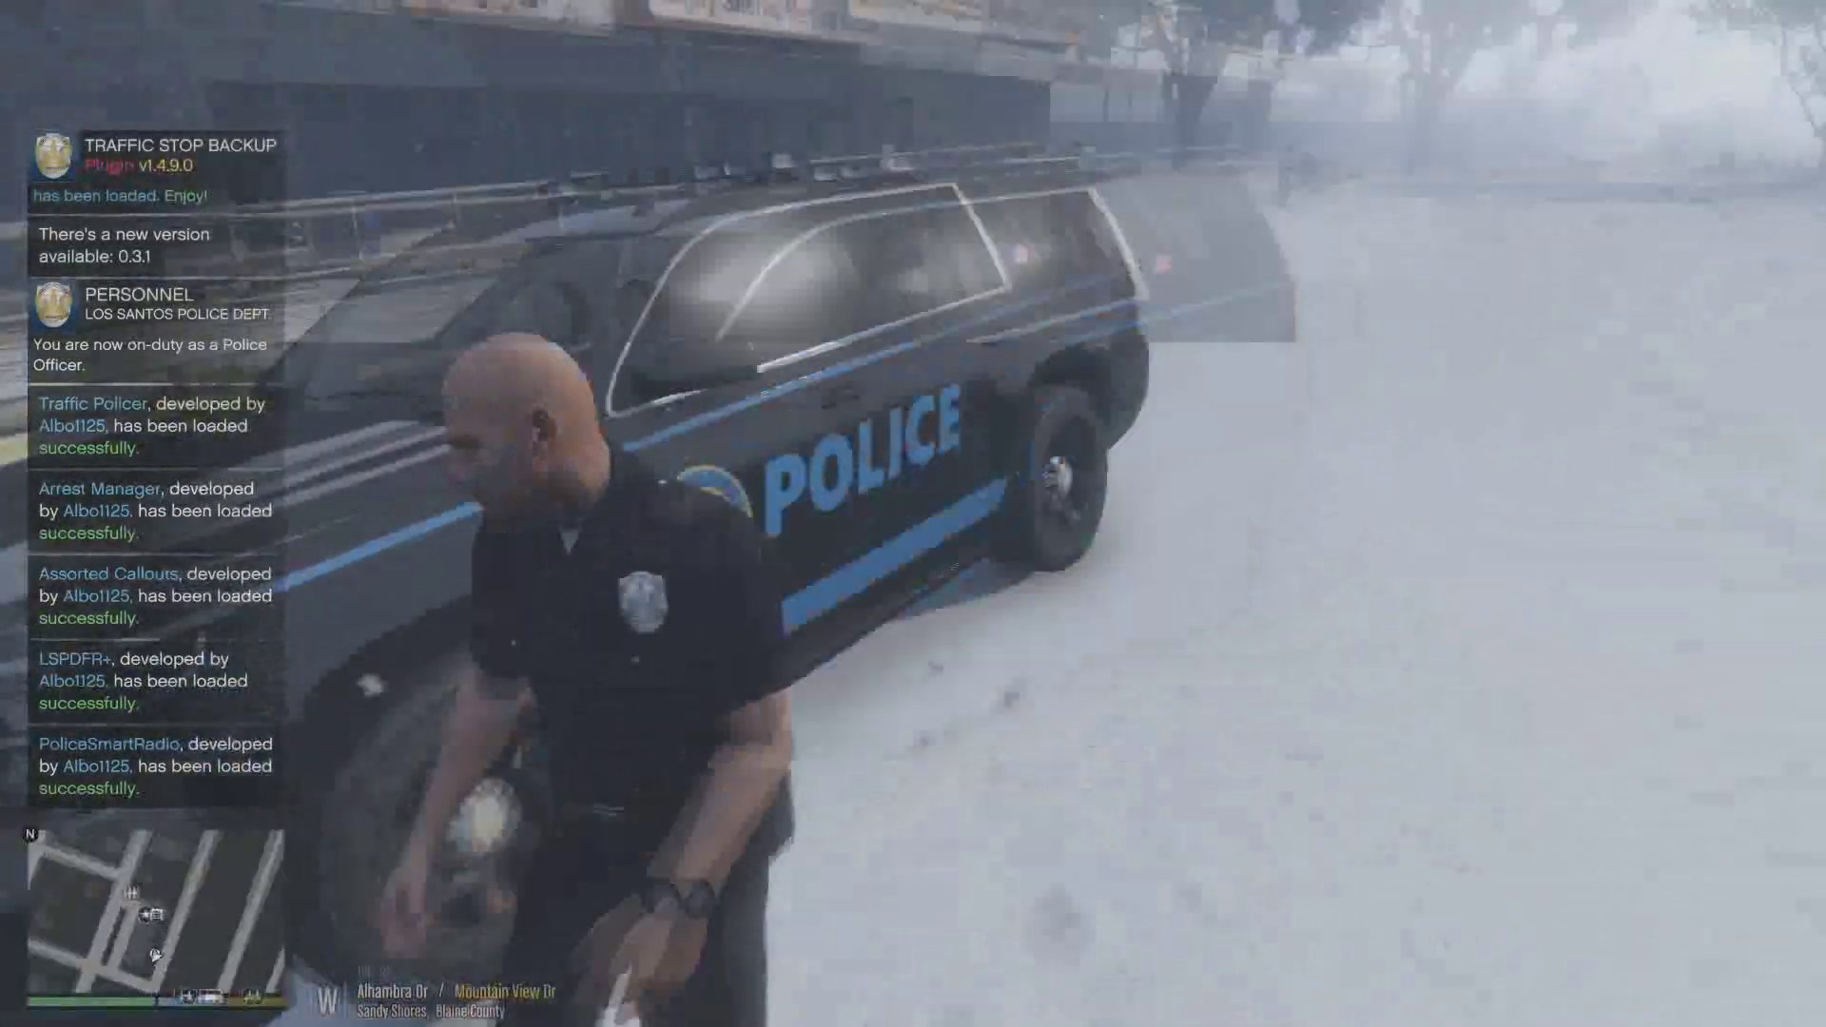
key(w)
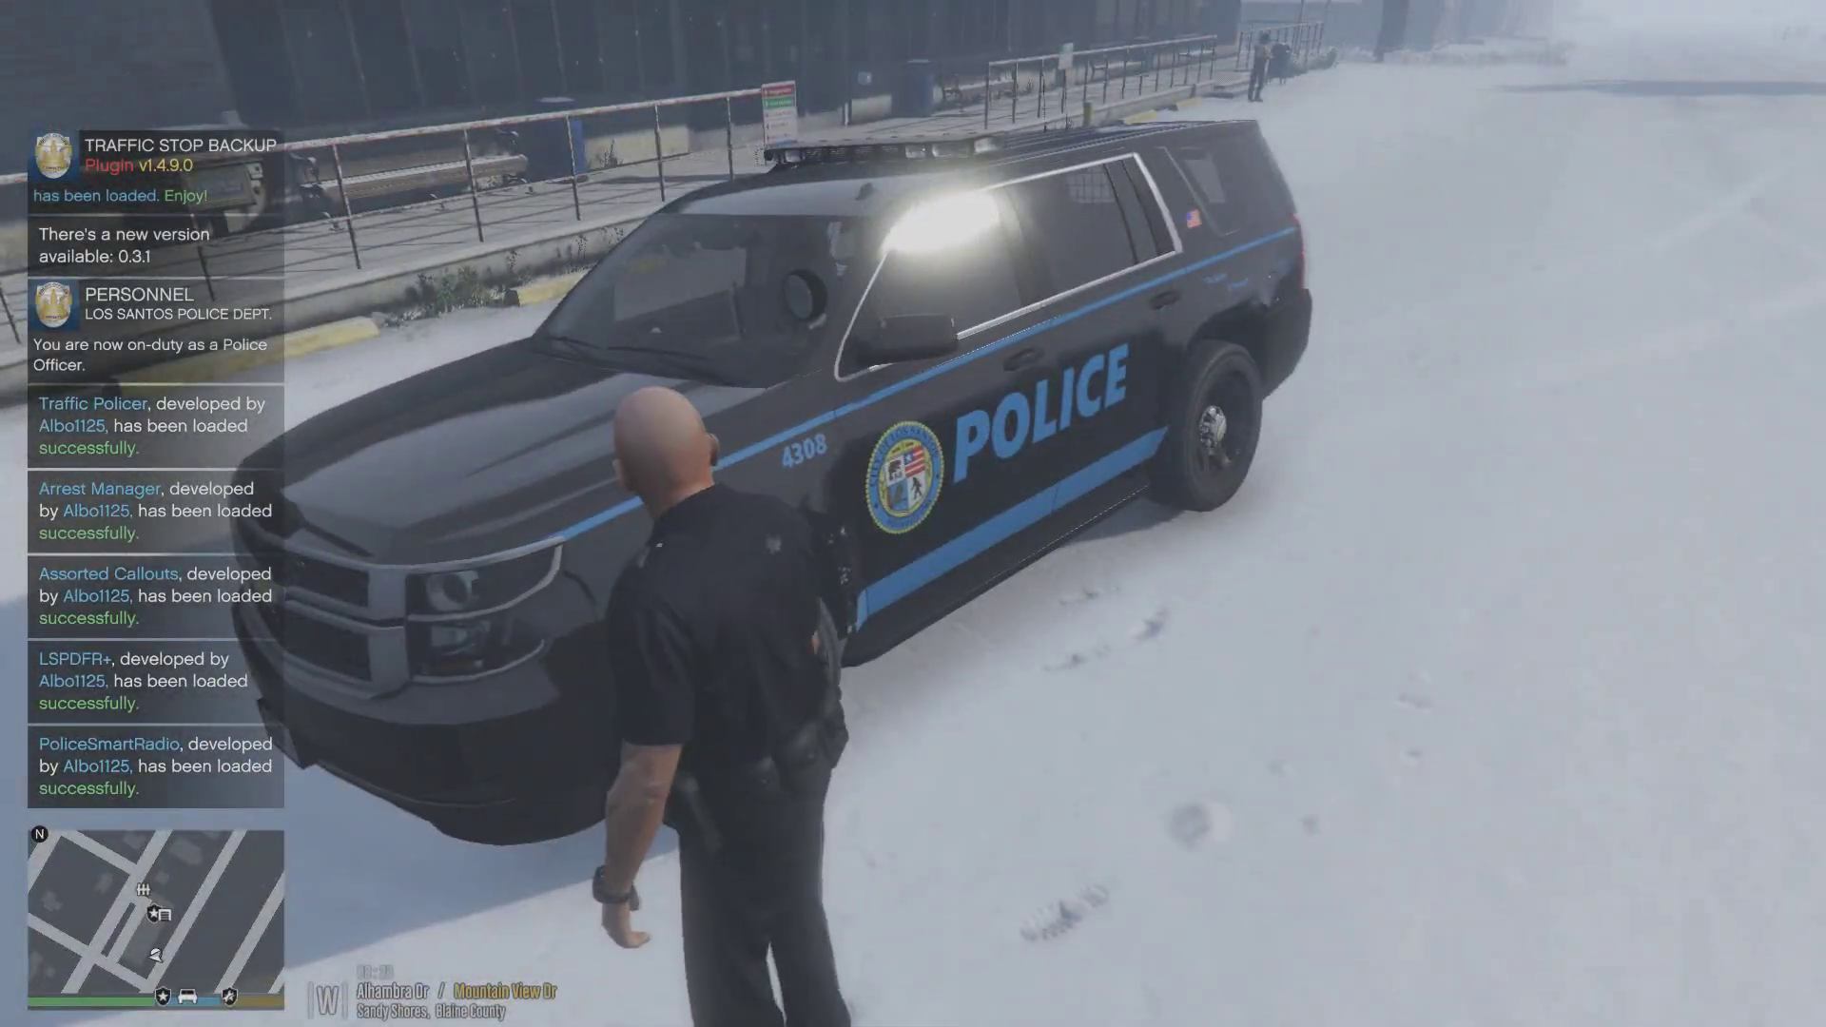
key(w)
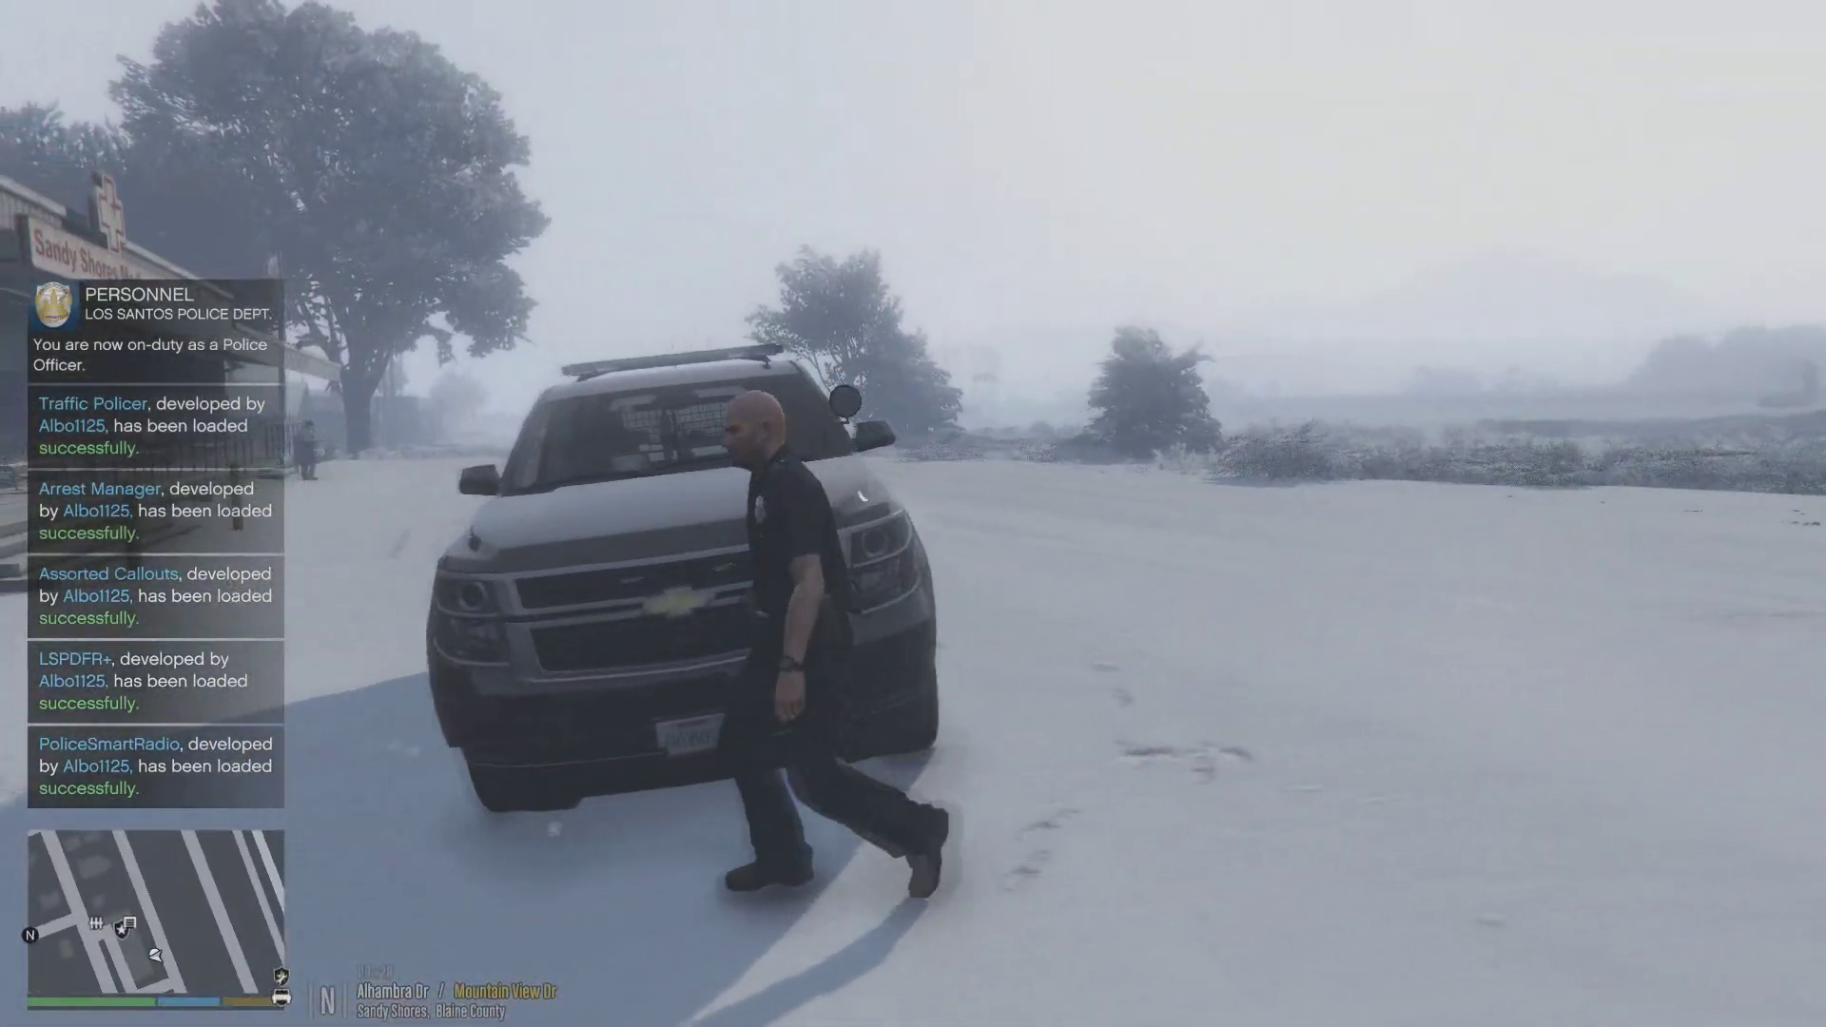
key(s)
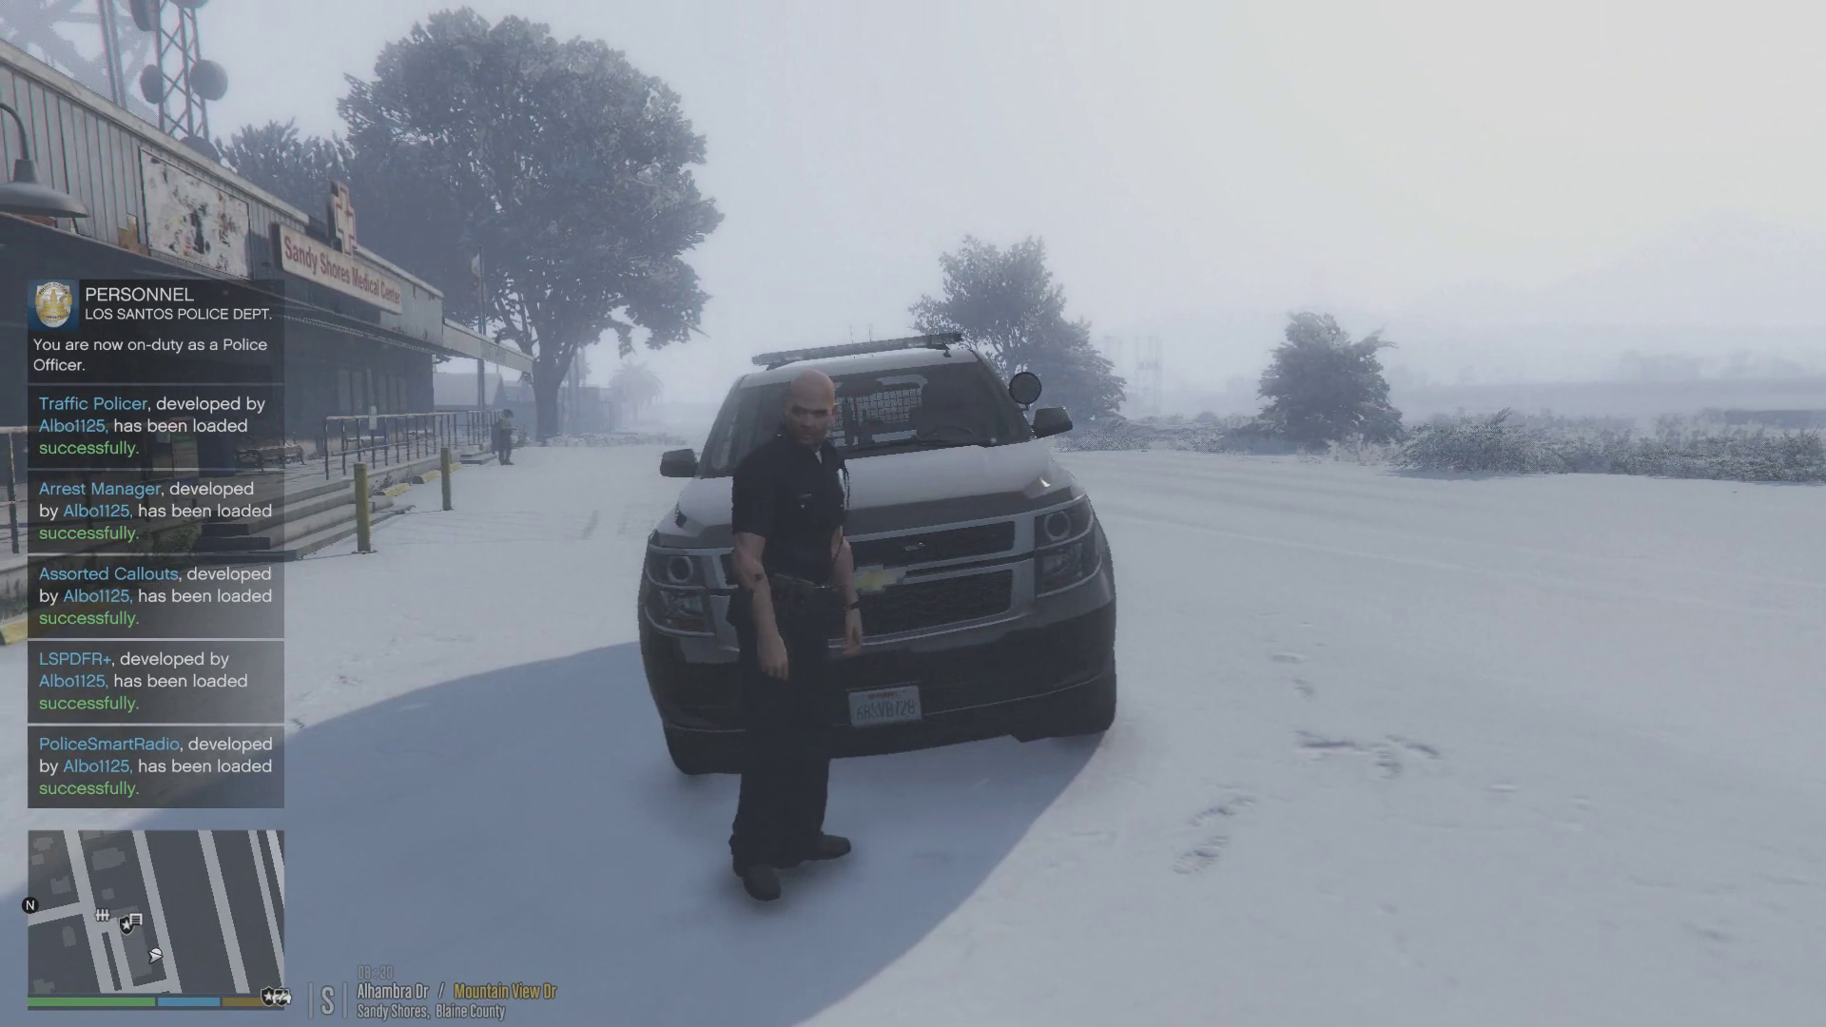